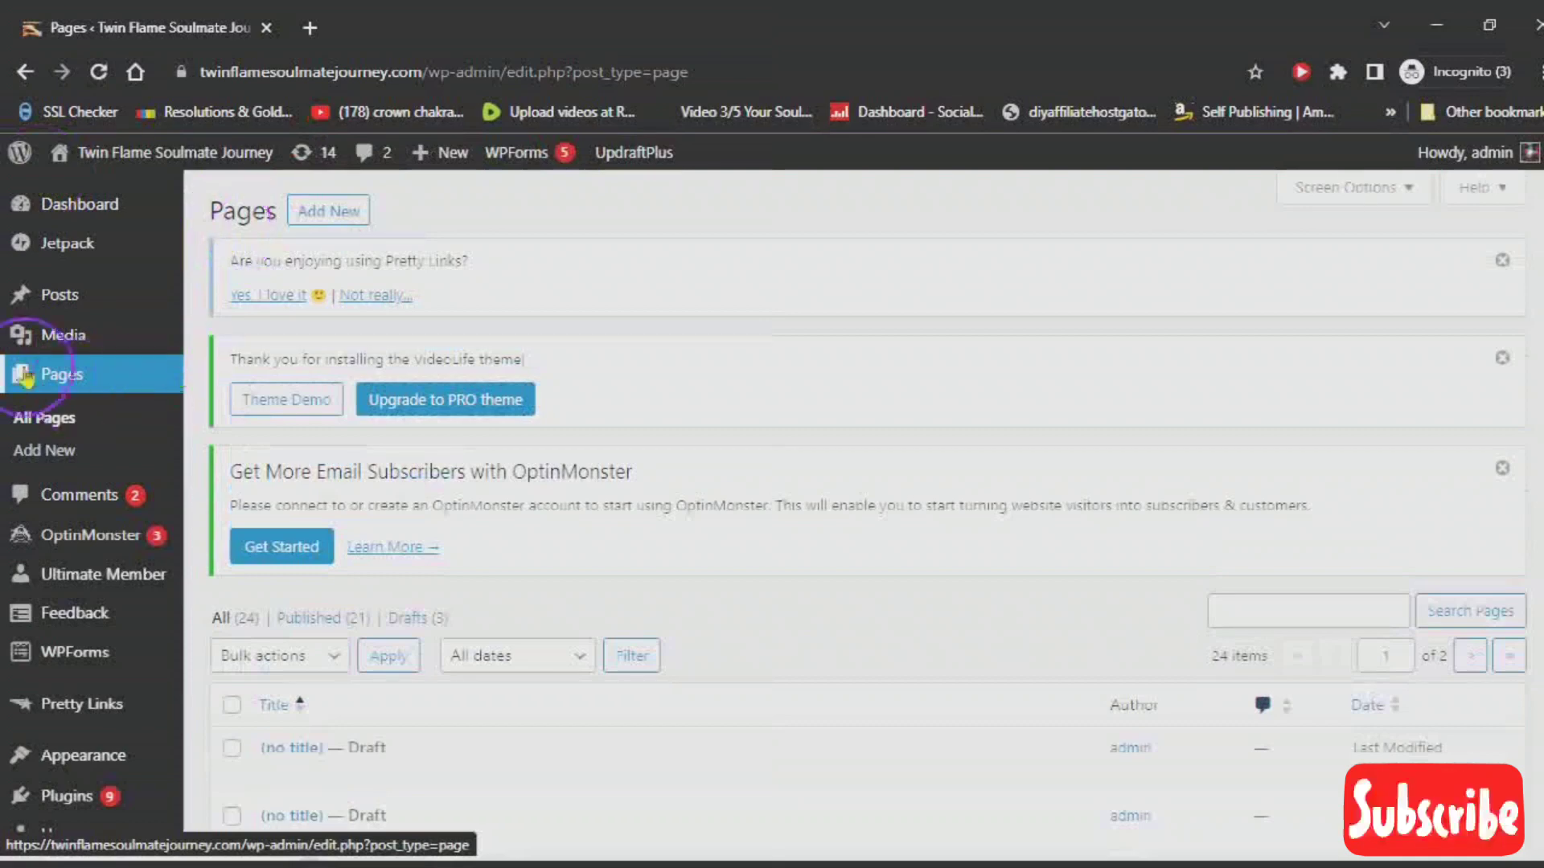
Go to Ultimate Member > User Roles and start adding a new role.
{"action": "left_click", "coordinate": [69, 587]}
{"action": "scroll", "coordinate": [121, 249], "scroll_direction": "down", "scroll_amount": 4}
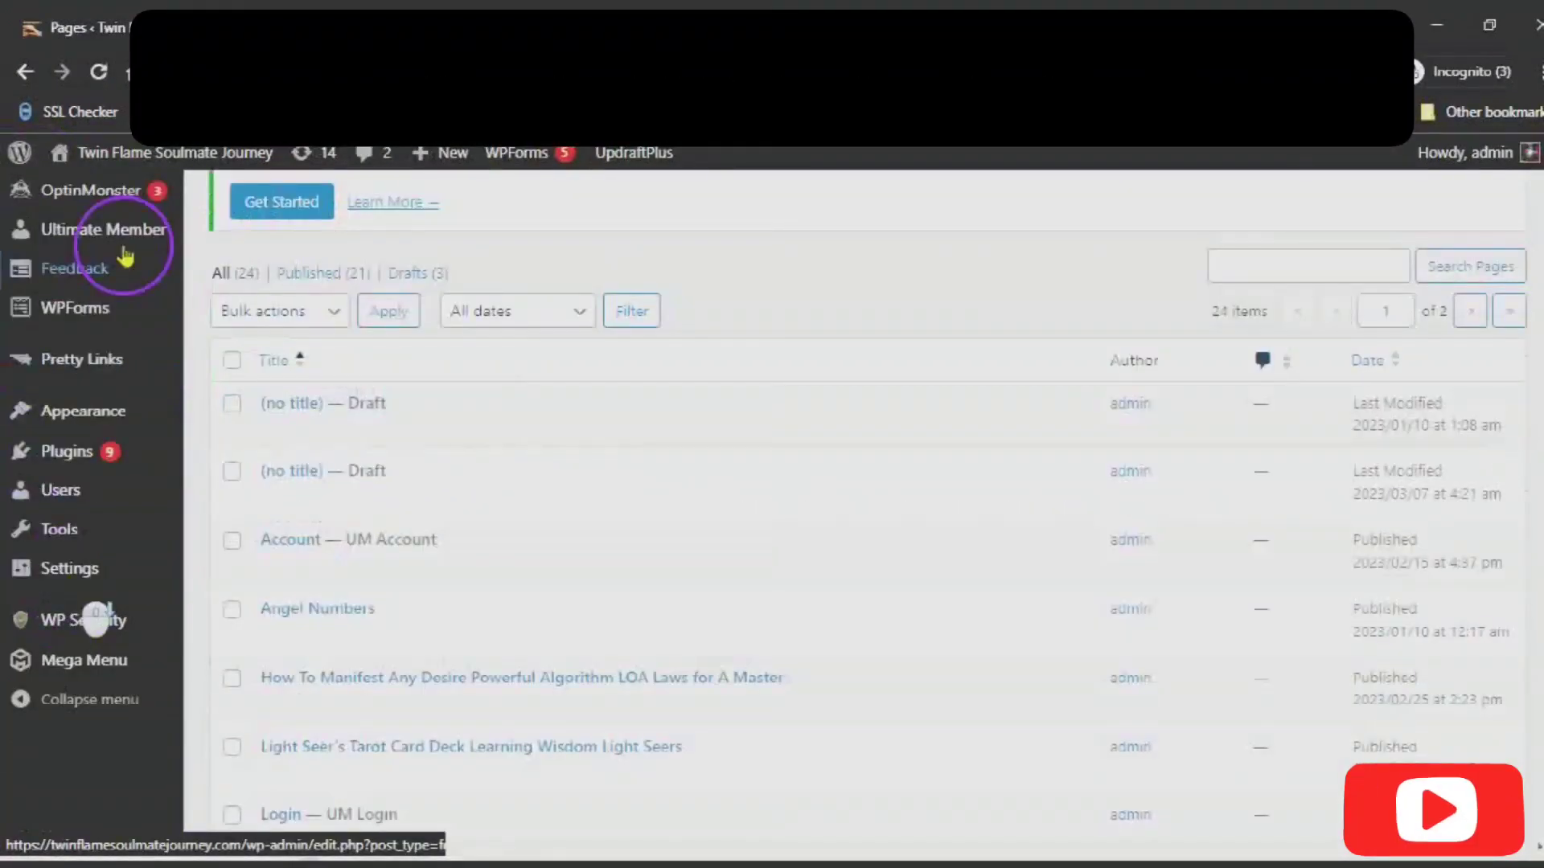
{"action": "mouse_move", "coordinate": [120, 346]}
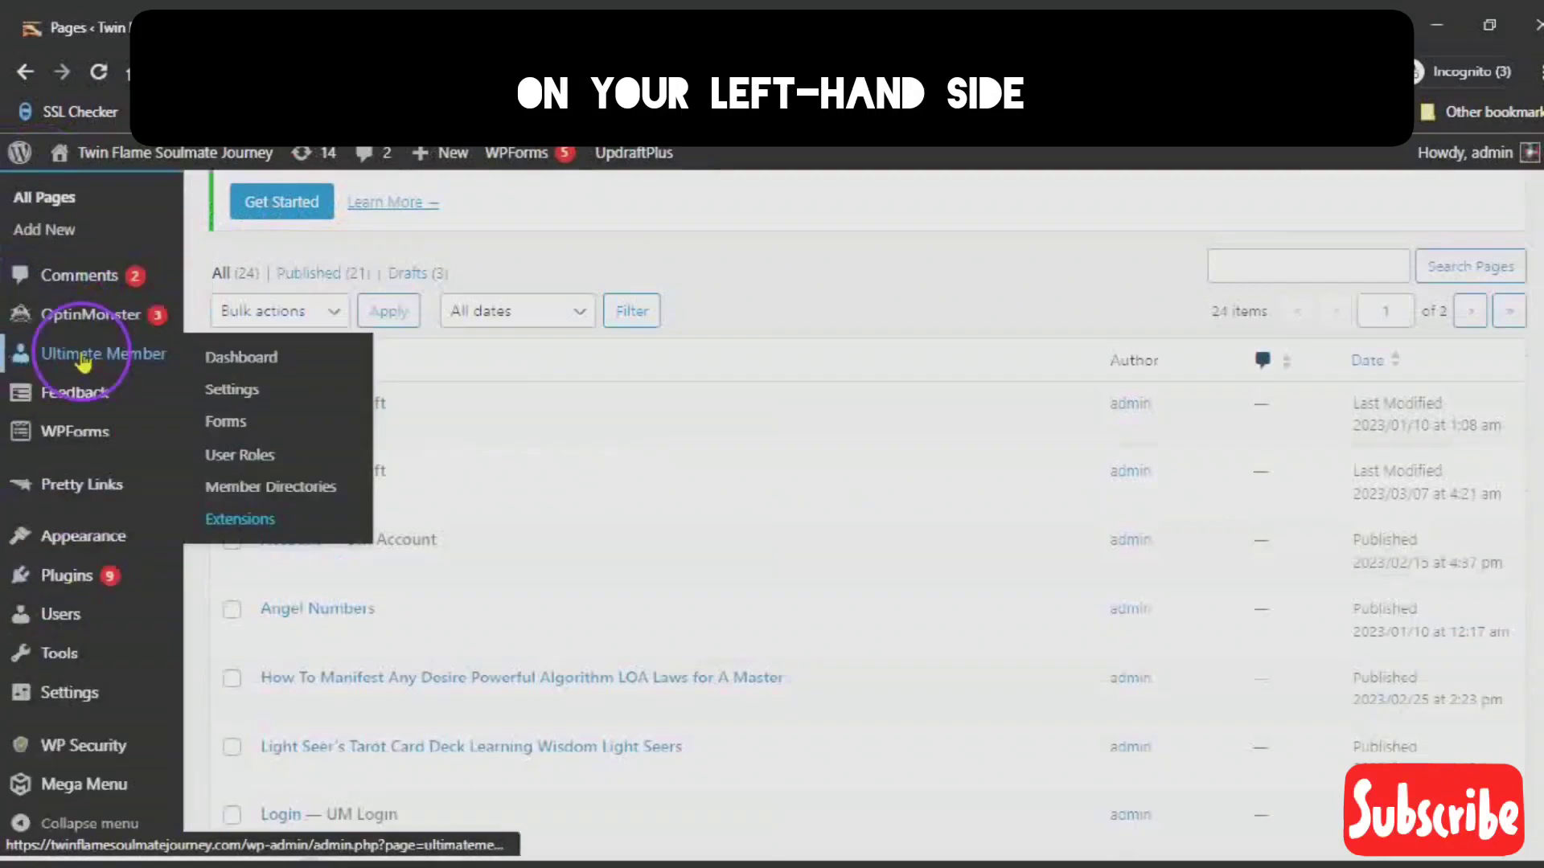
{"action": "left_click", "coordinate": [223, 462]}
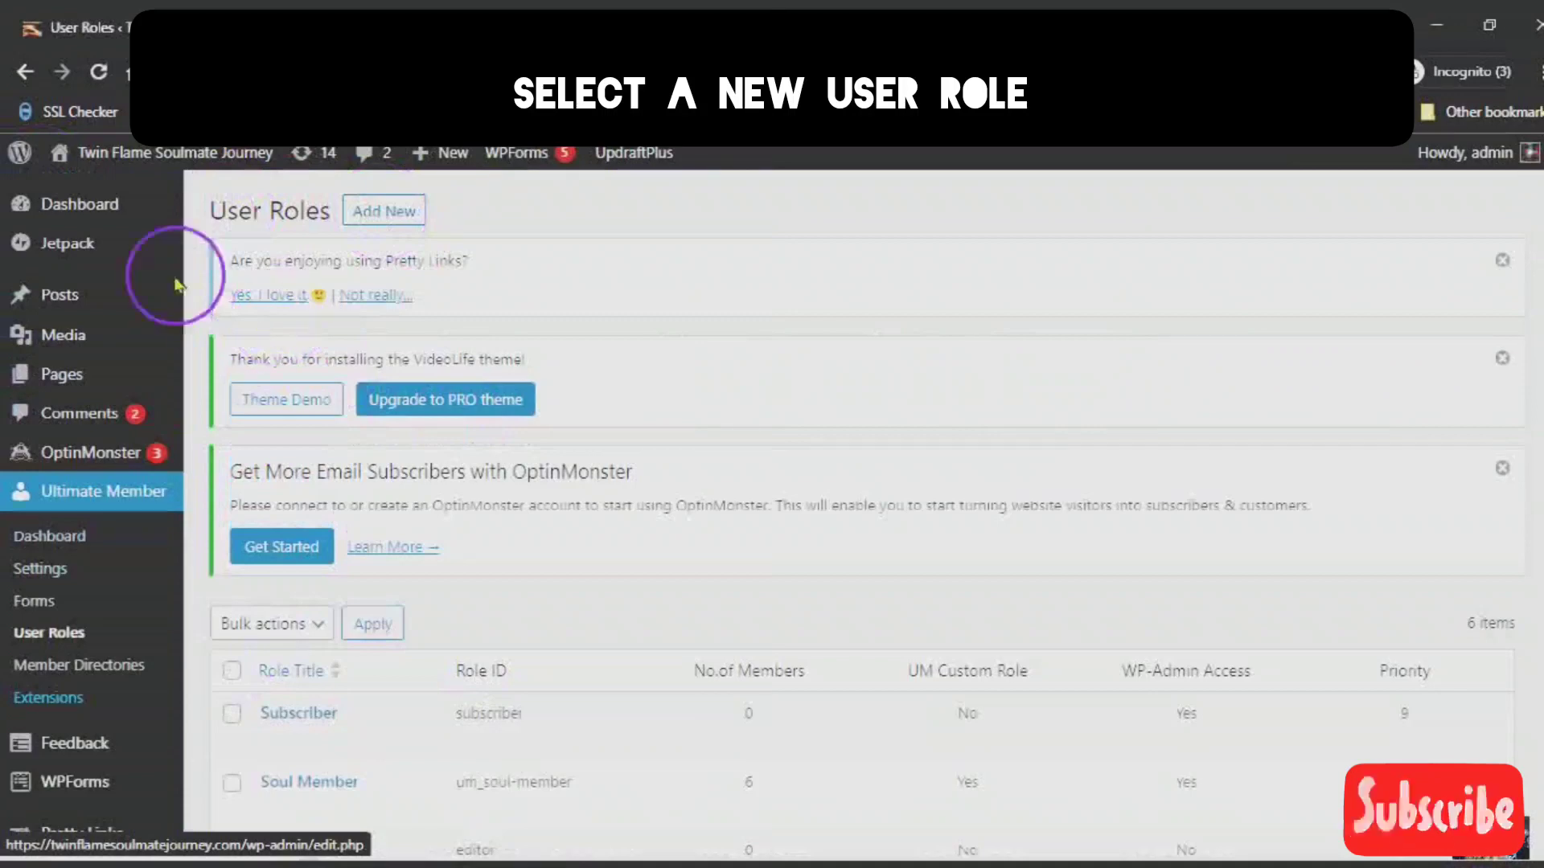
{"action": "left_click", "coordinate": [384, 212]}
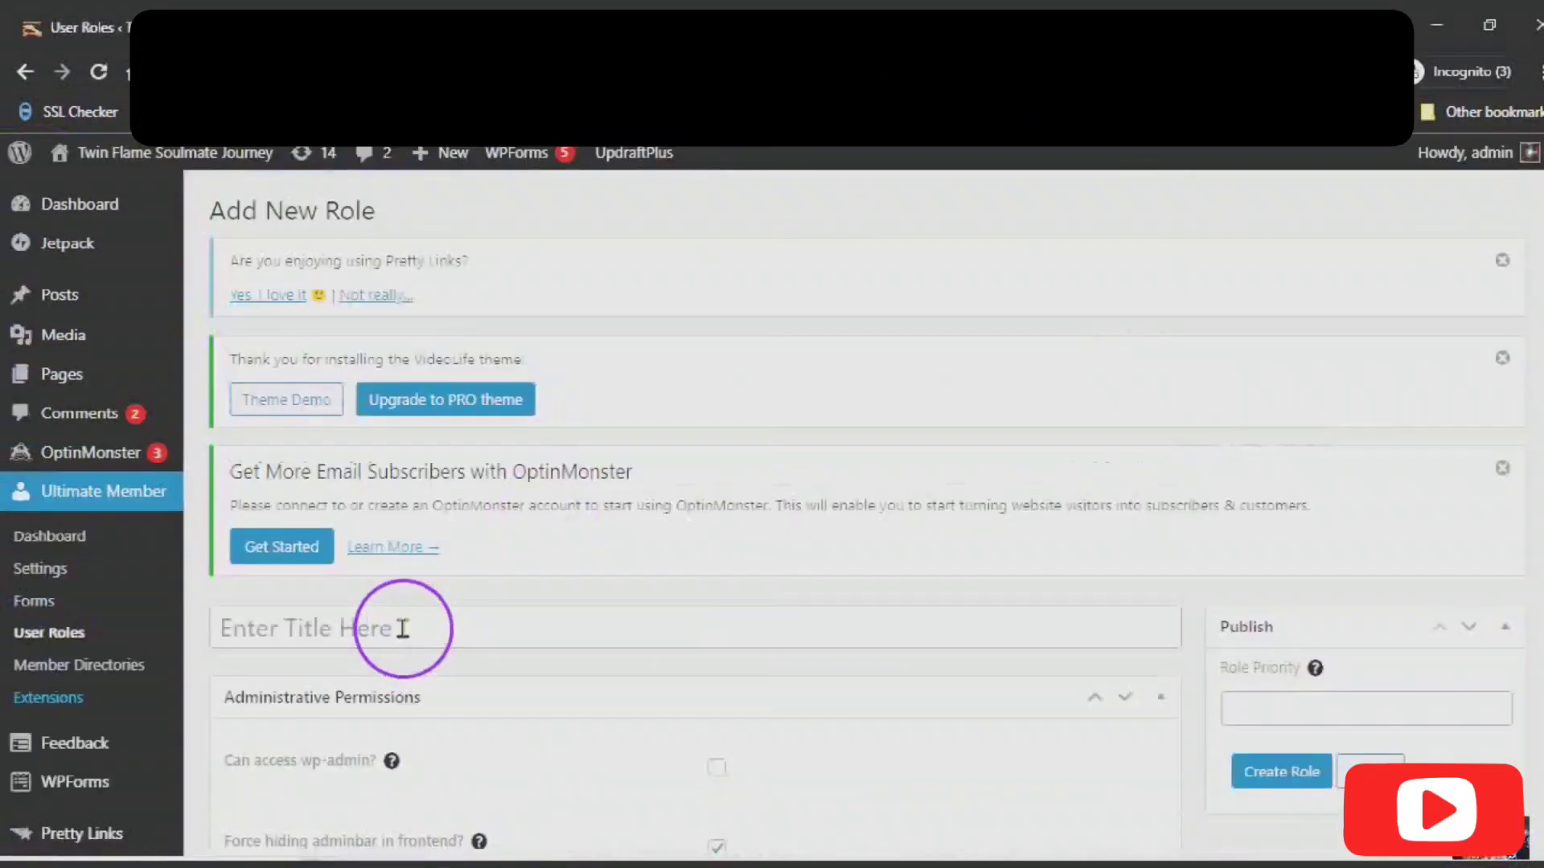
Create the role titled 'Soul Member Two' with role priority 9.
{"action": "left_click", "coordinate": [406, 630]}
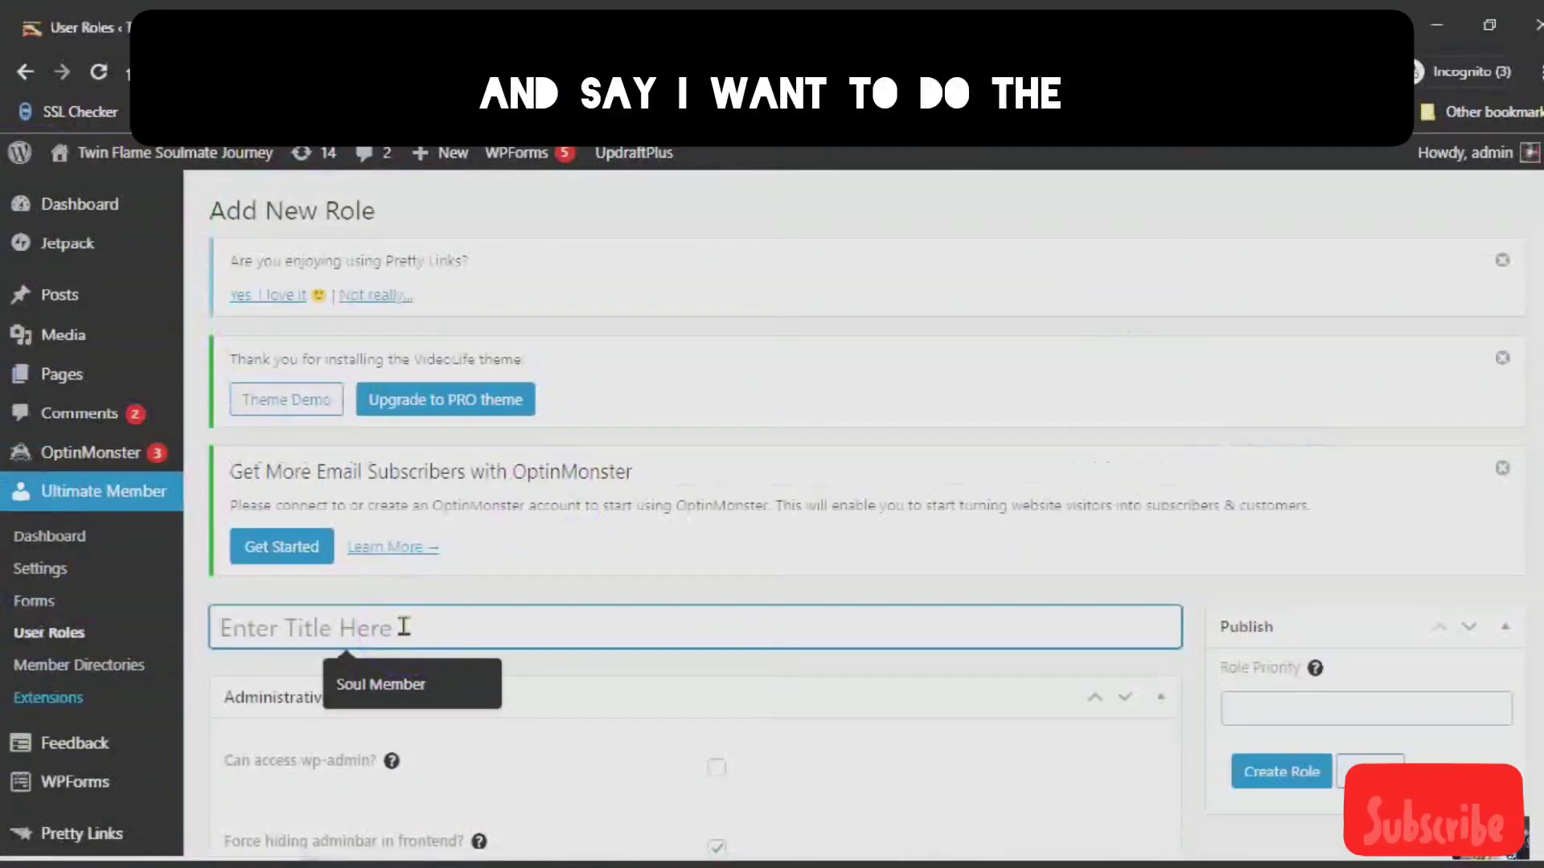
{"action": "type", "text": "Soul"}
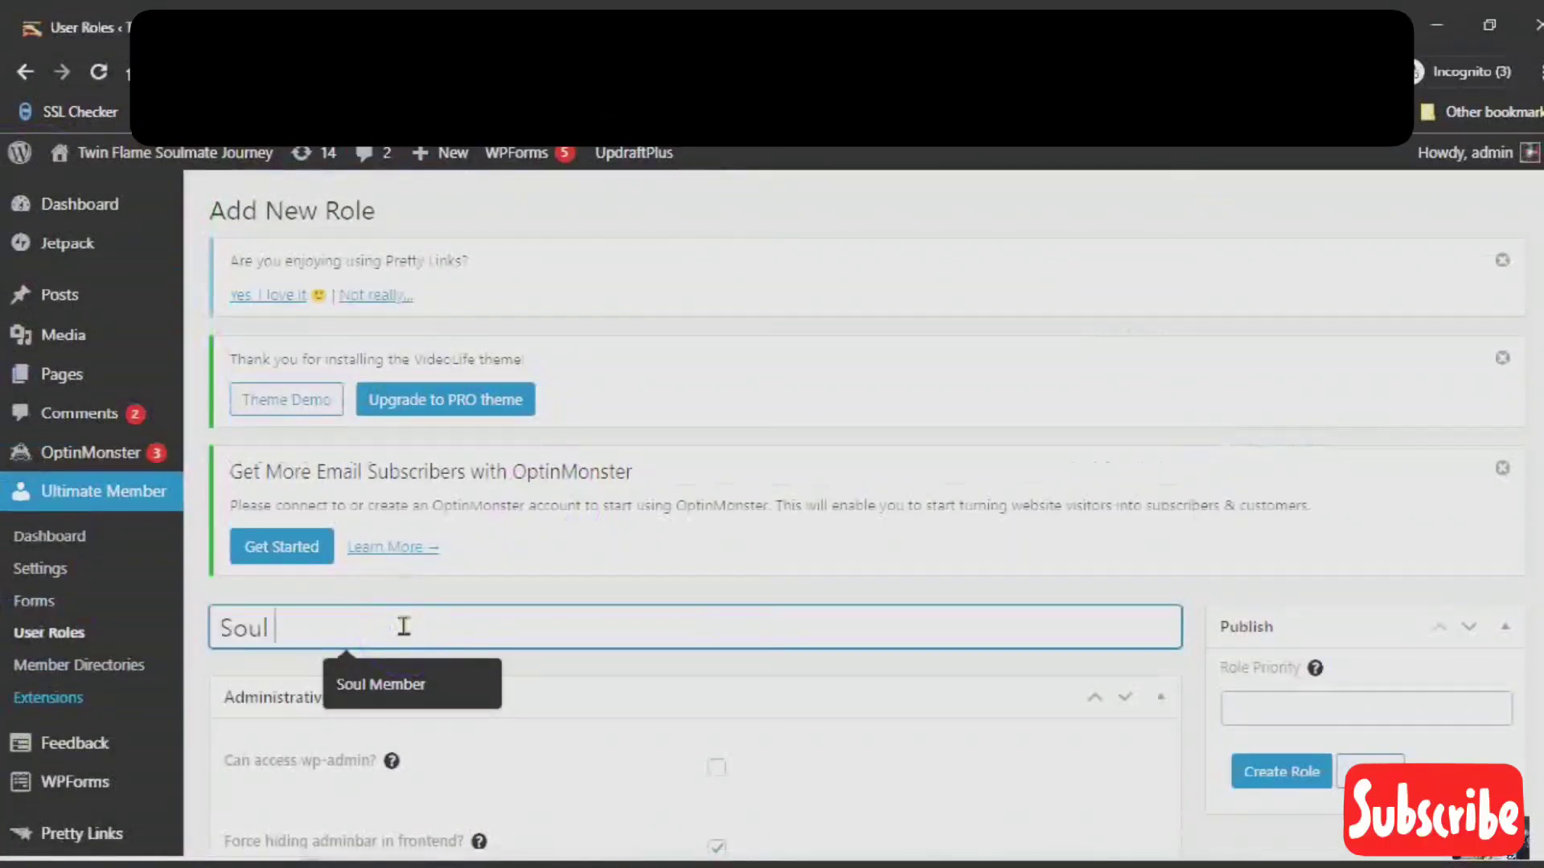
{"action": "type", "text": " Me"}
{"action": "type", "text": "mber"}
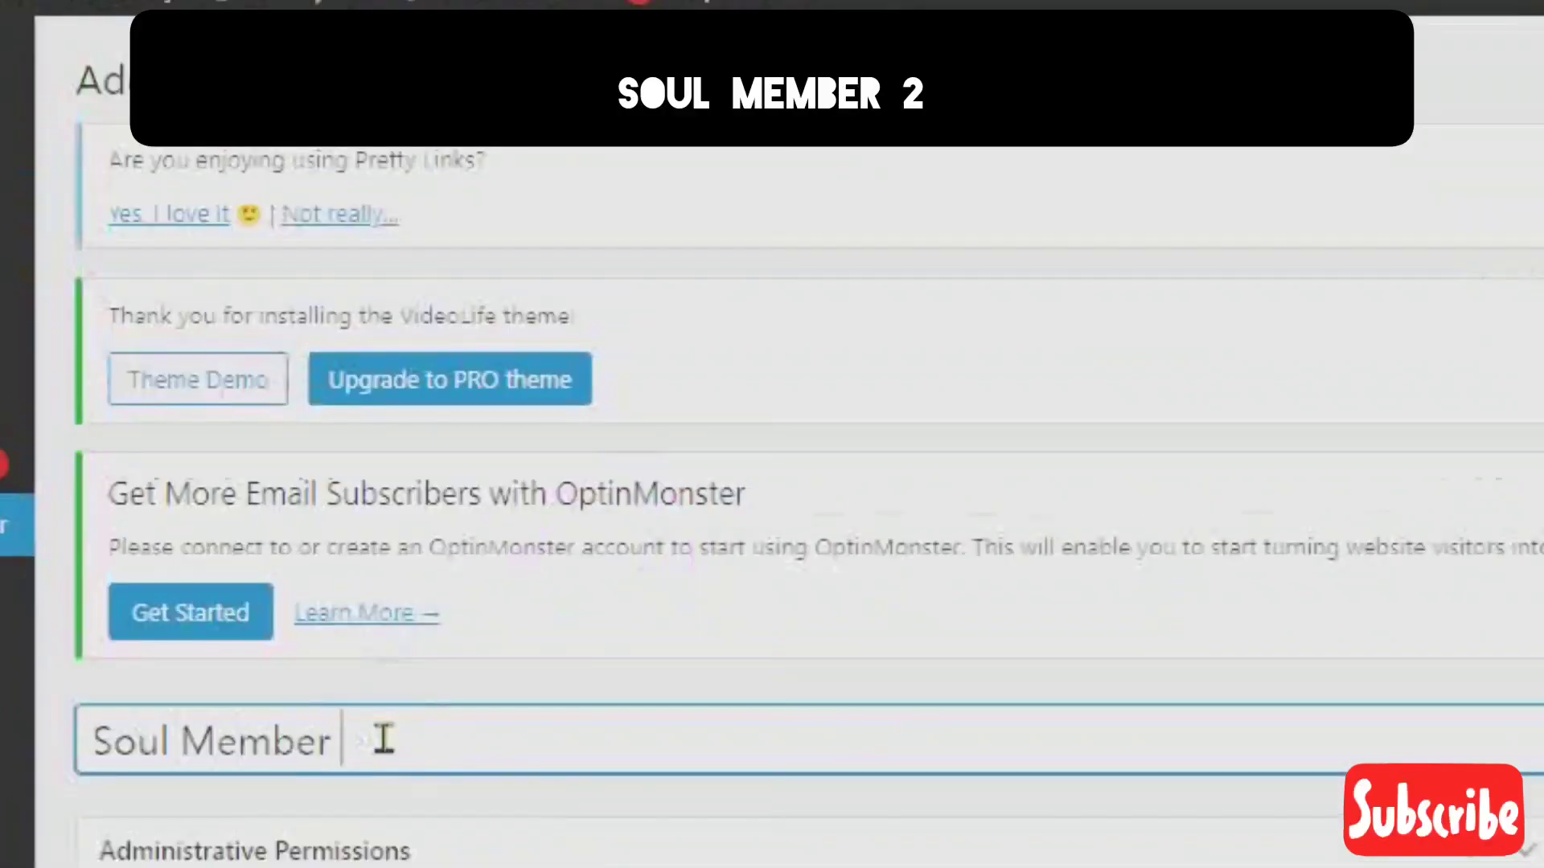
{"action": "type", "text": " Two"}
{"action": "left_click", "coordinate": [1272, 658]}
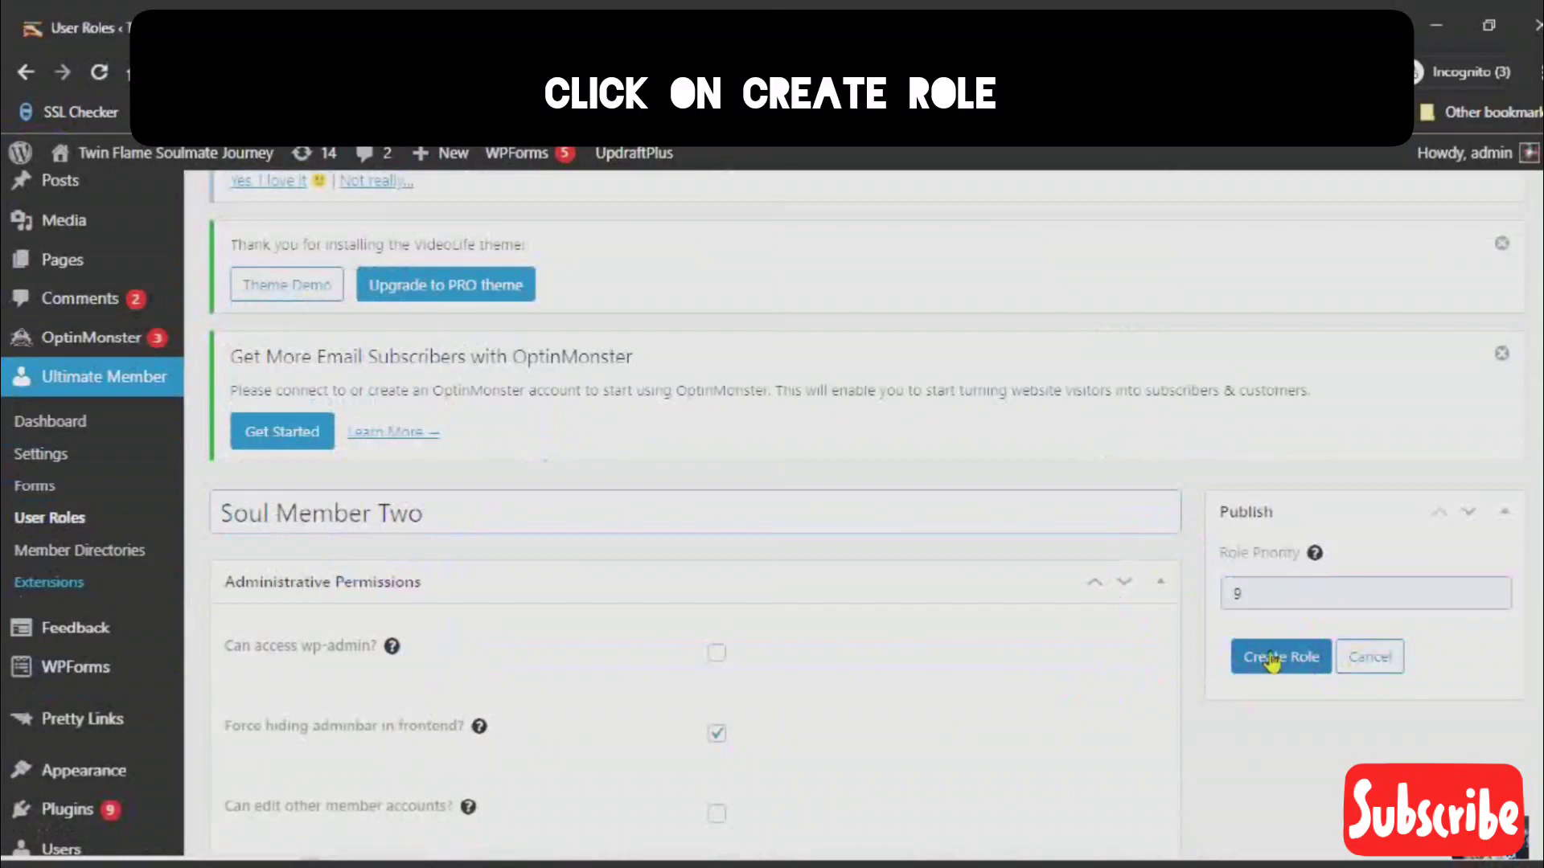
{"action": "left_click", "coordinate": [1272, 659]}
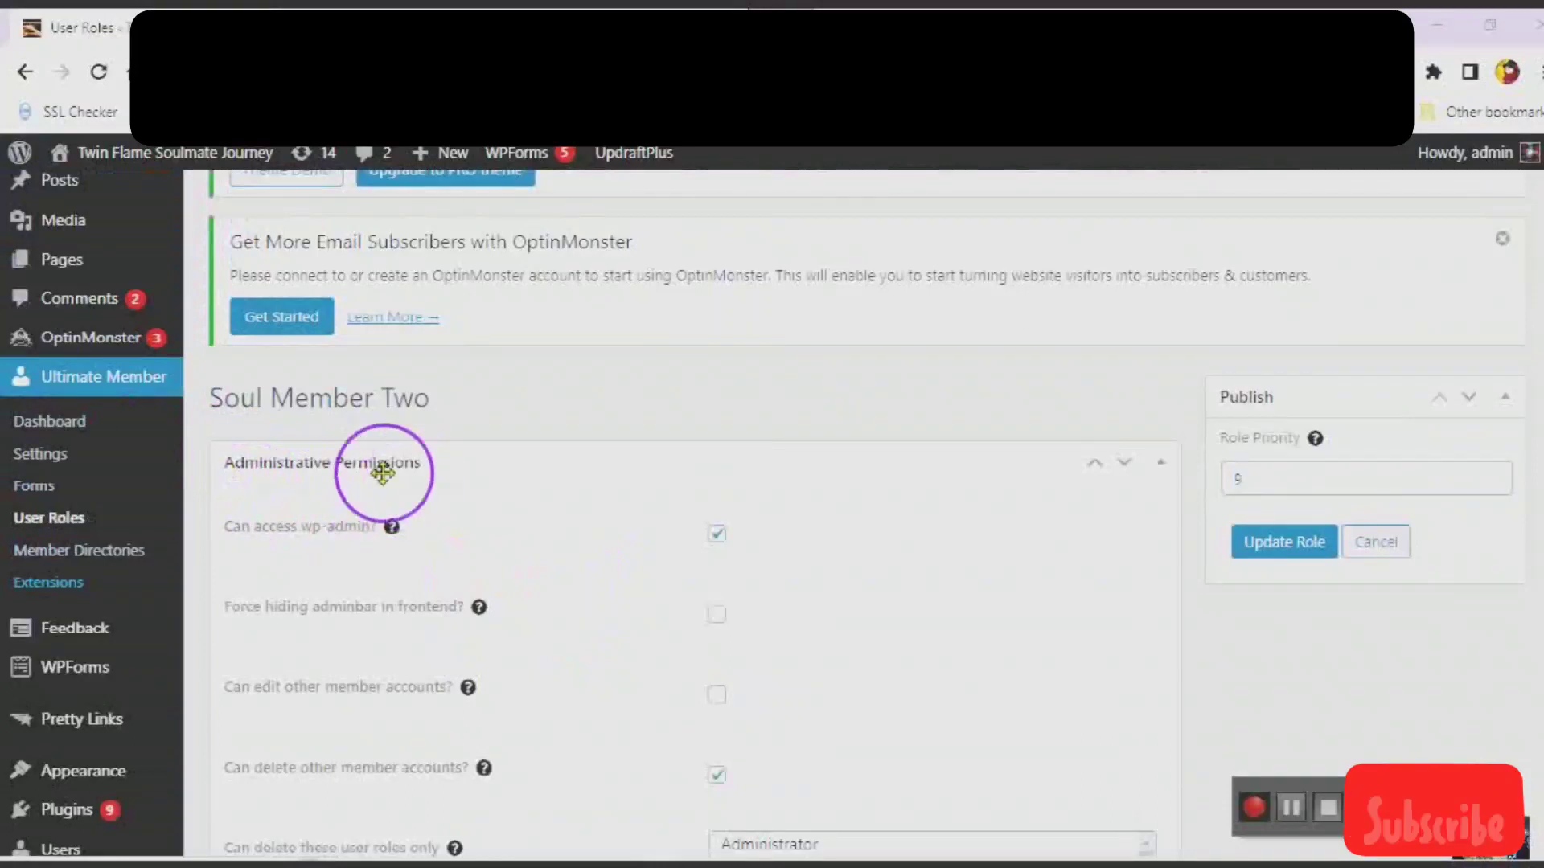
Tick Force hiding adminbar, Can edit other member accounts and Can delete other member accounts.
{"action": "scroll", "coordinate": [542, 533], "scroll_direction": "down", "scroll_amount": 1}
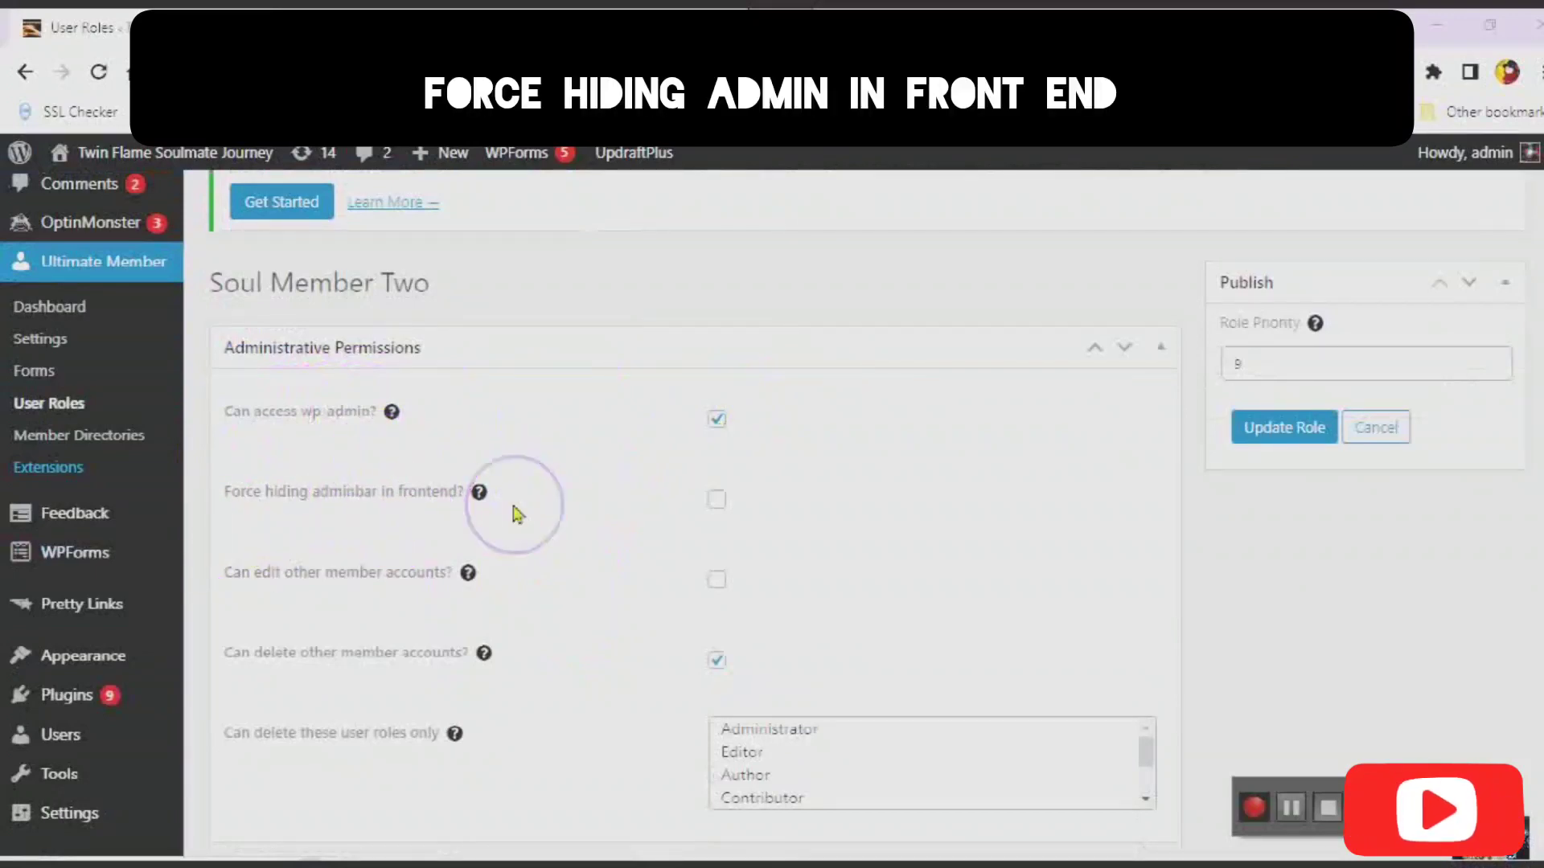
{"action": "left_click", "coordinate": [718, 502]}
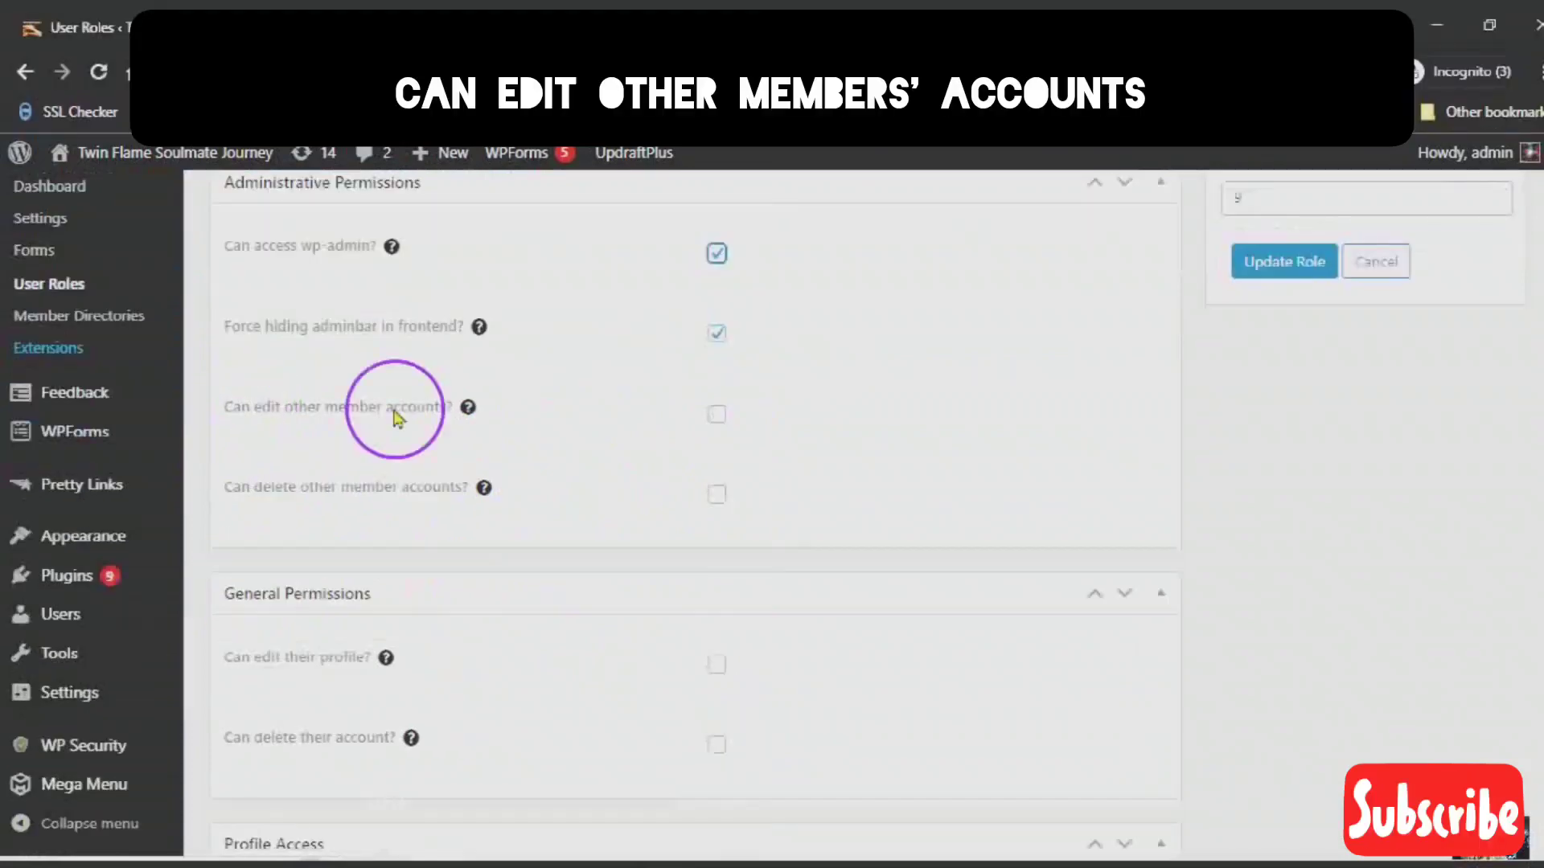
{"action": "left_click", "coordinate": [715, 415]}
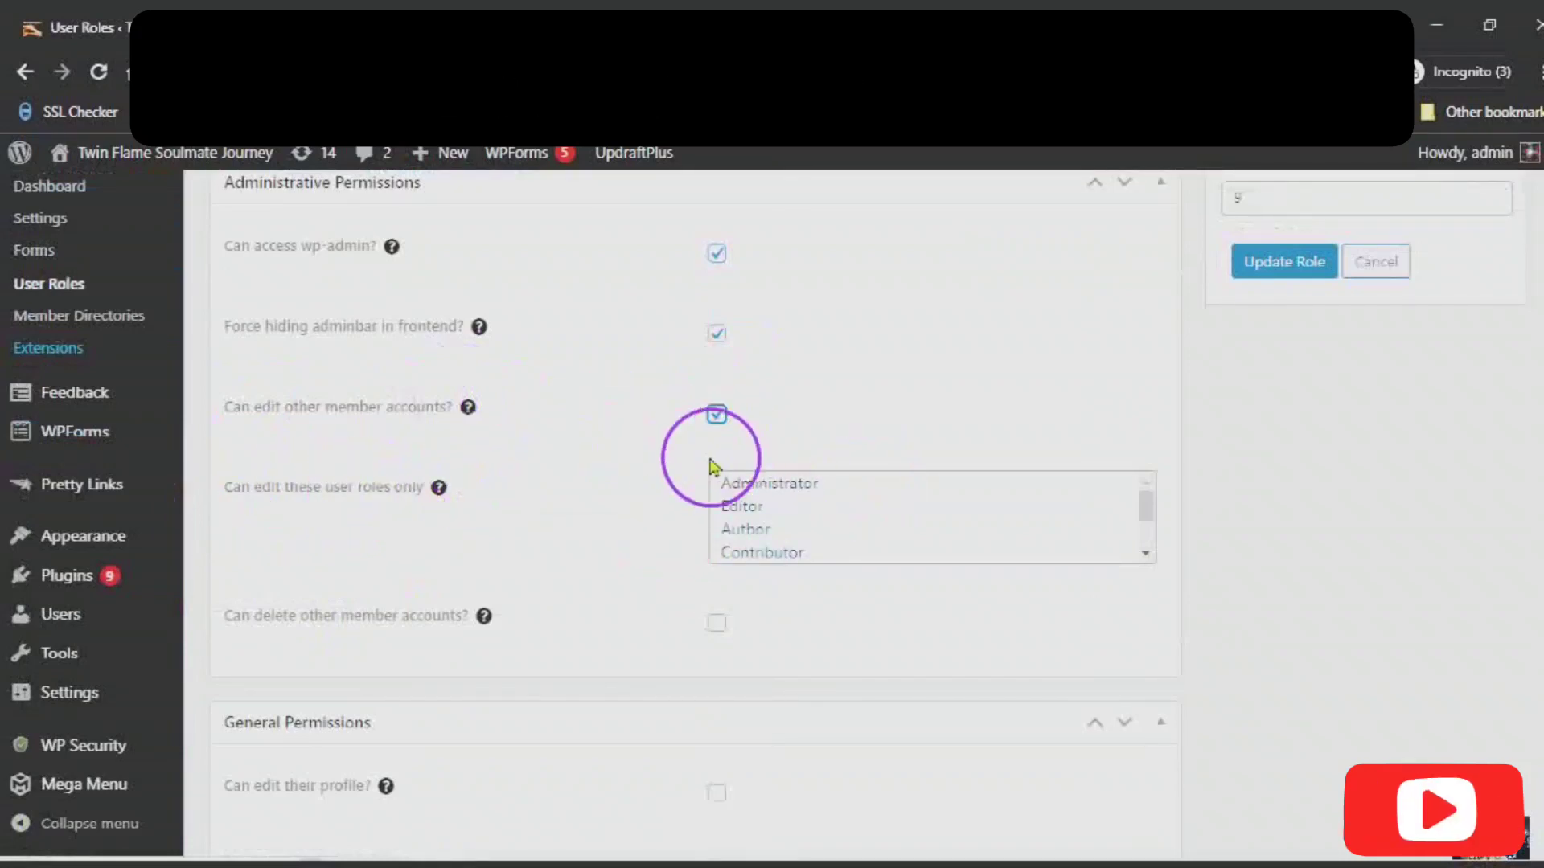
{"action": "scroll", "coordinate": [740, 506], "scroll_direction": "down", "scroll_amount": 1}
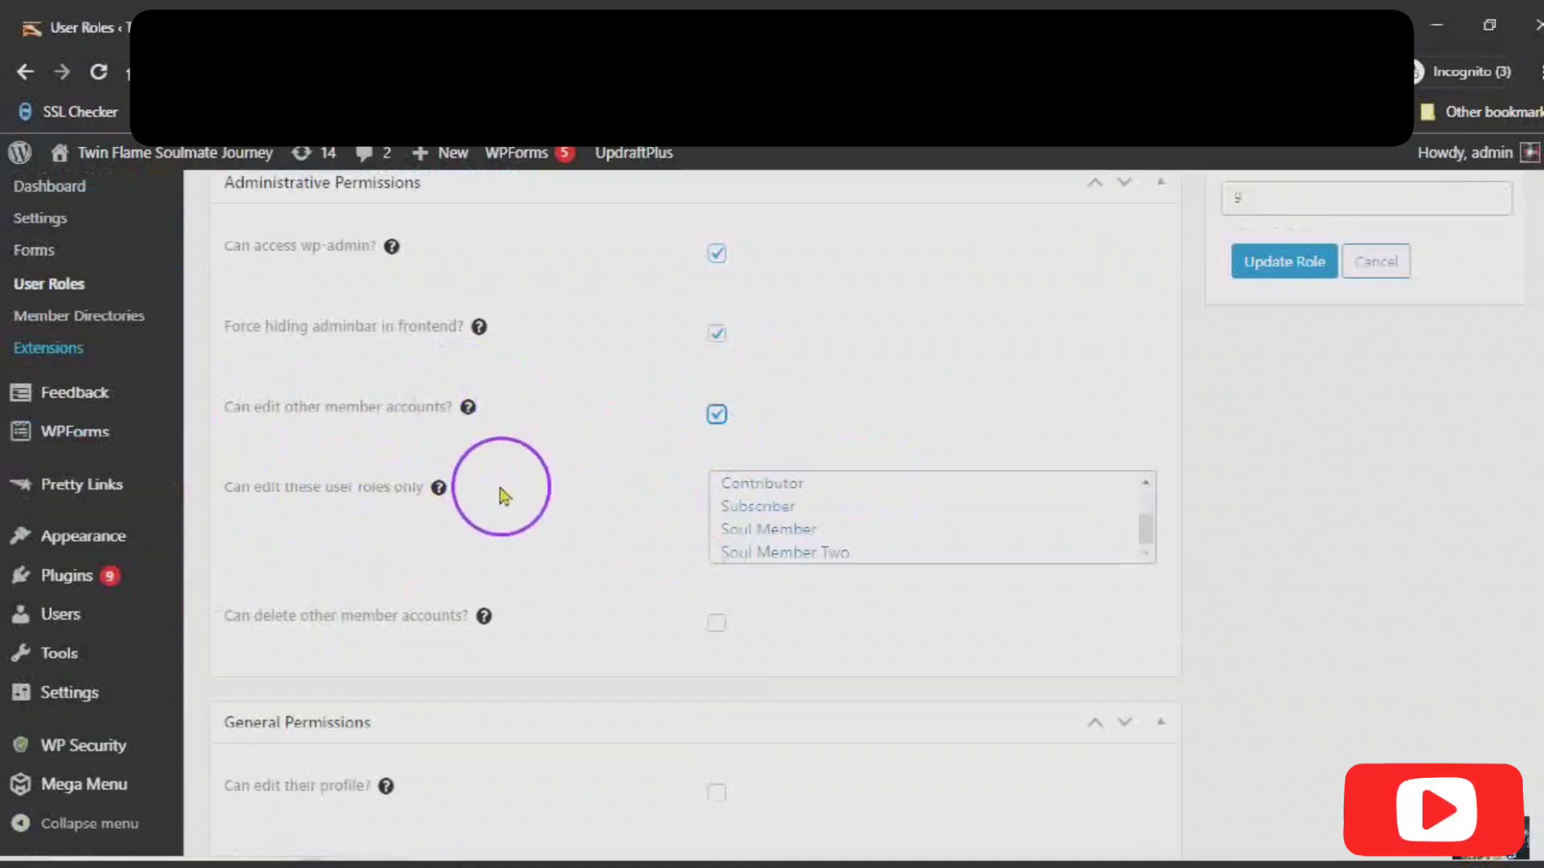
{"action": "scroll", "coordinate": [499, 493], "scroll_direction": "down", "scroll_amount": 2}
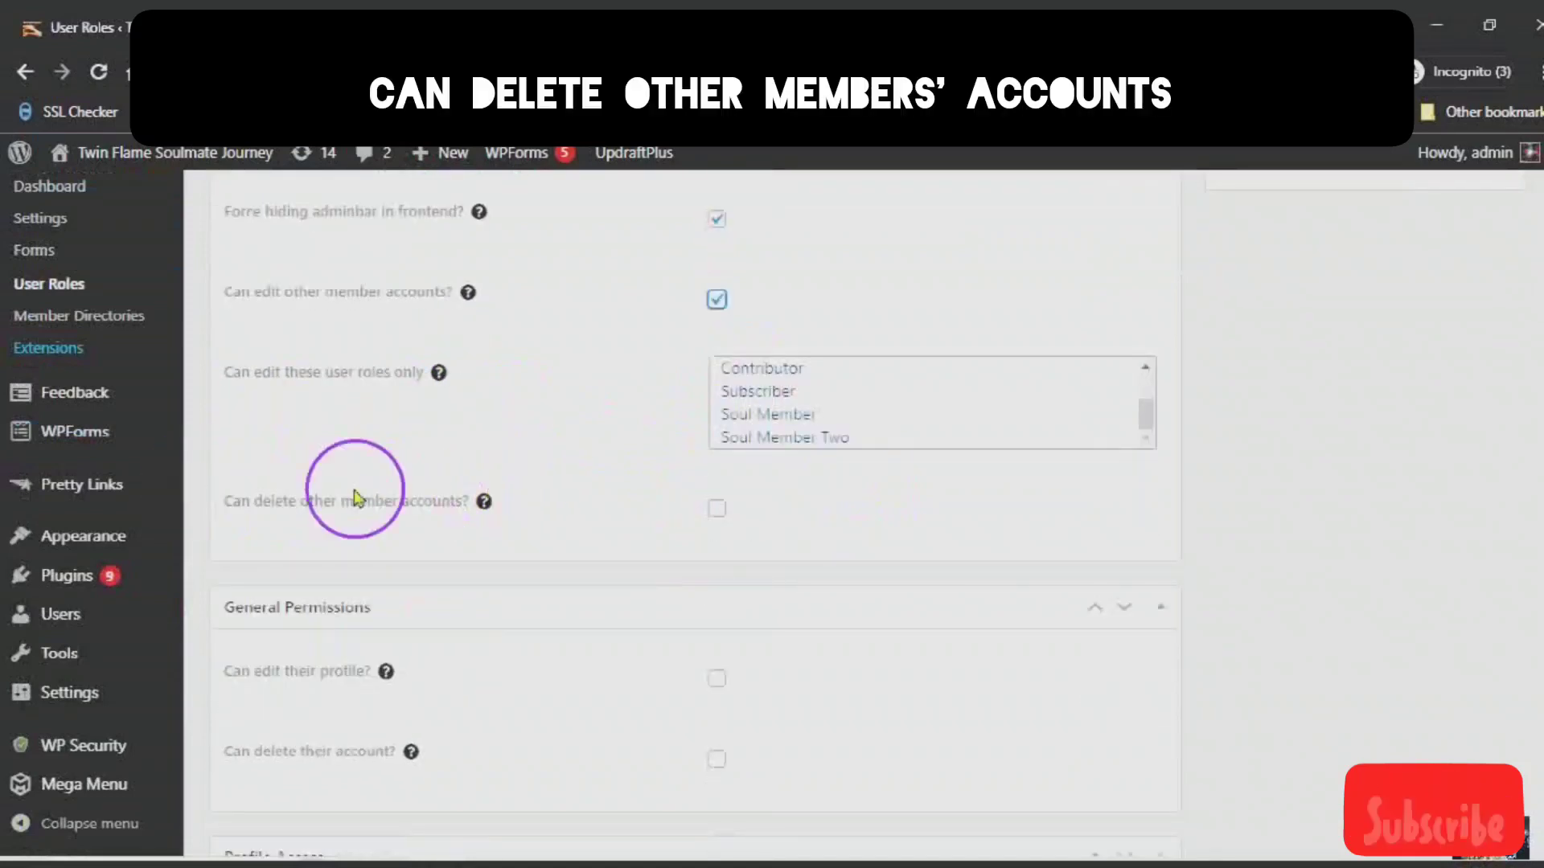
{"action": "left_click", "coordinate": [715, 508]}
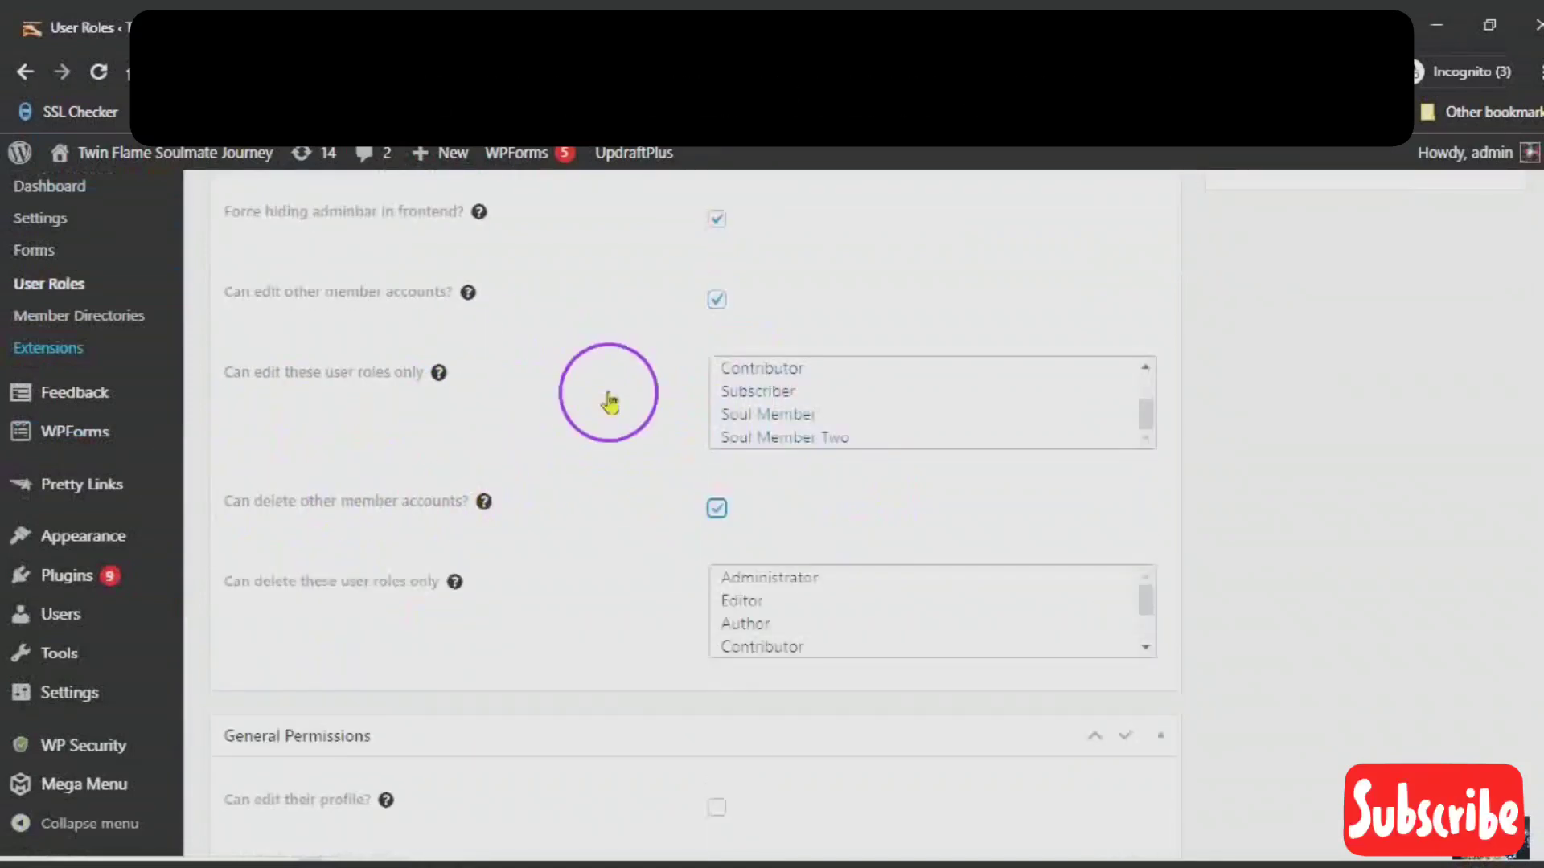
Tick Can edit their profile, Can delete their account and Can view other member profiles.
{"action": "scroll", "coordinate": [609, 402], "scroll_direction": "down", "scroll_amount": 5}
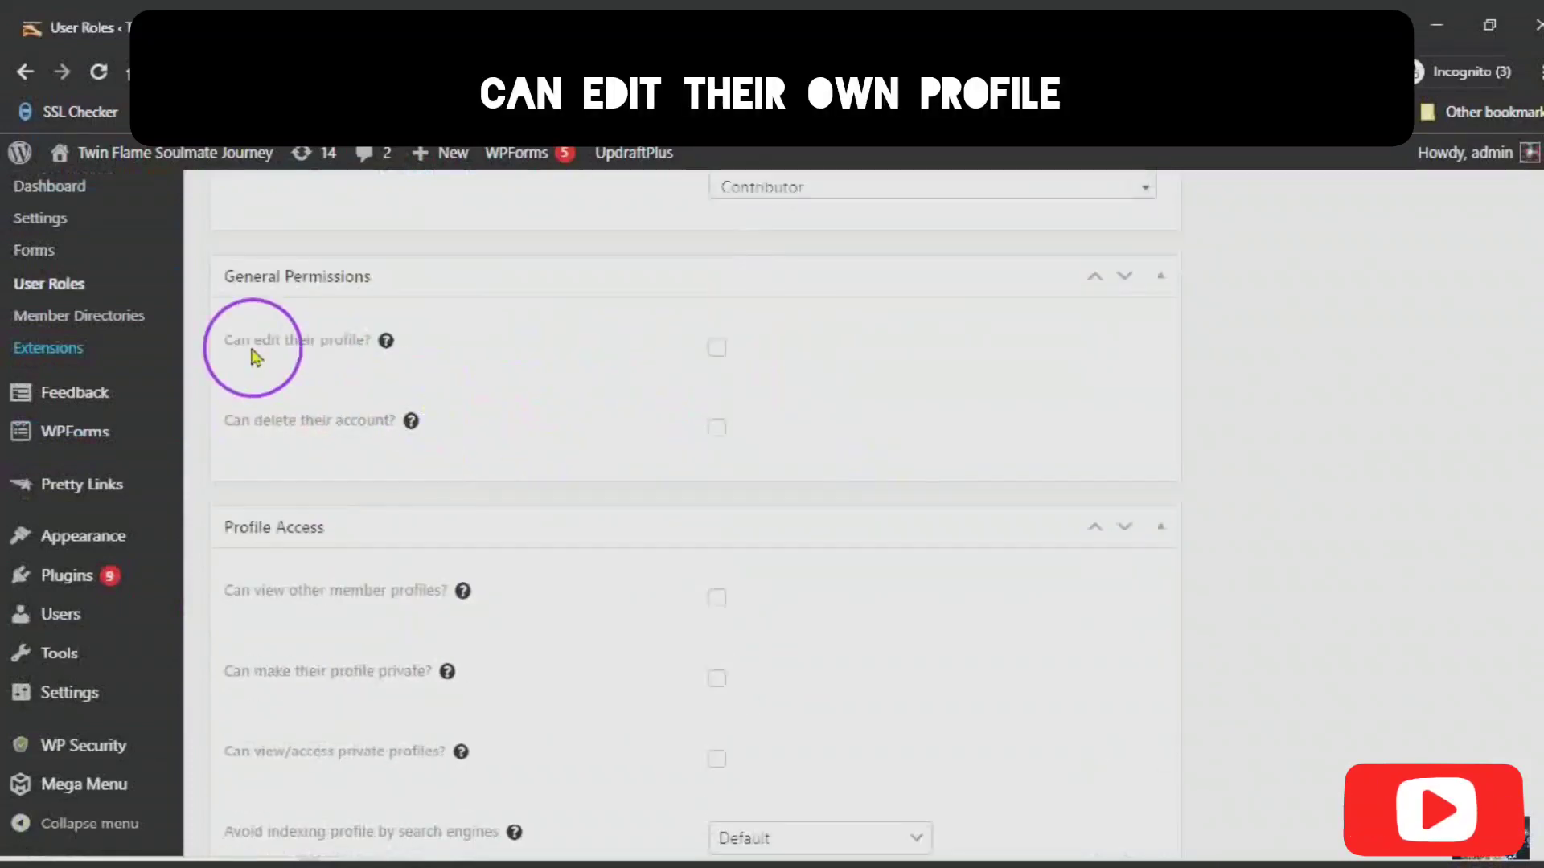
{"action": "left_click", "coordinate": [715, 349]}
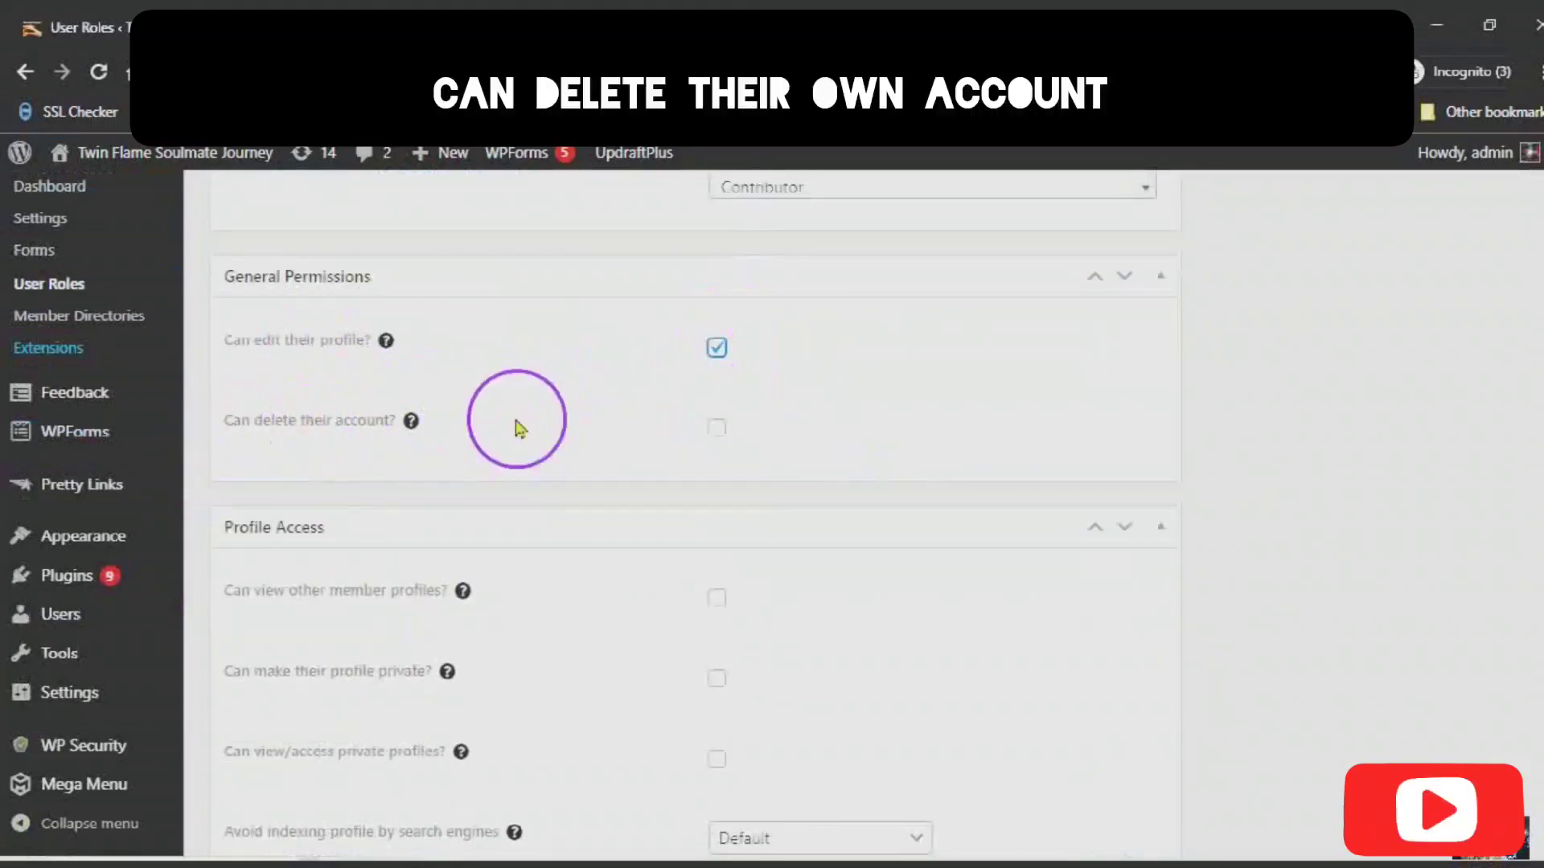
{"action": "left_click", "coordinate": [716, 428]}
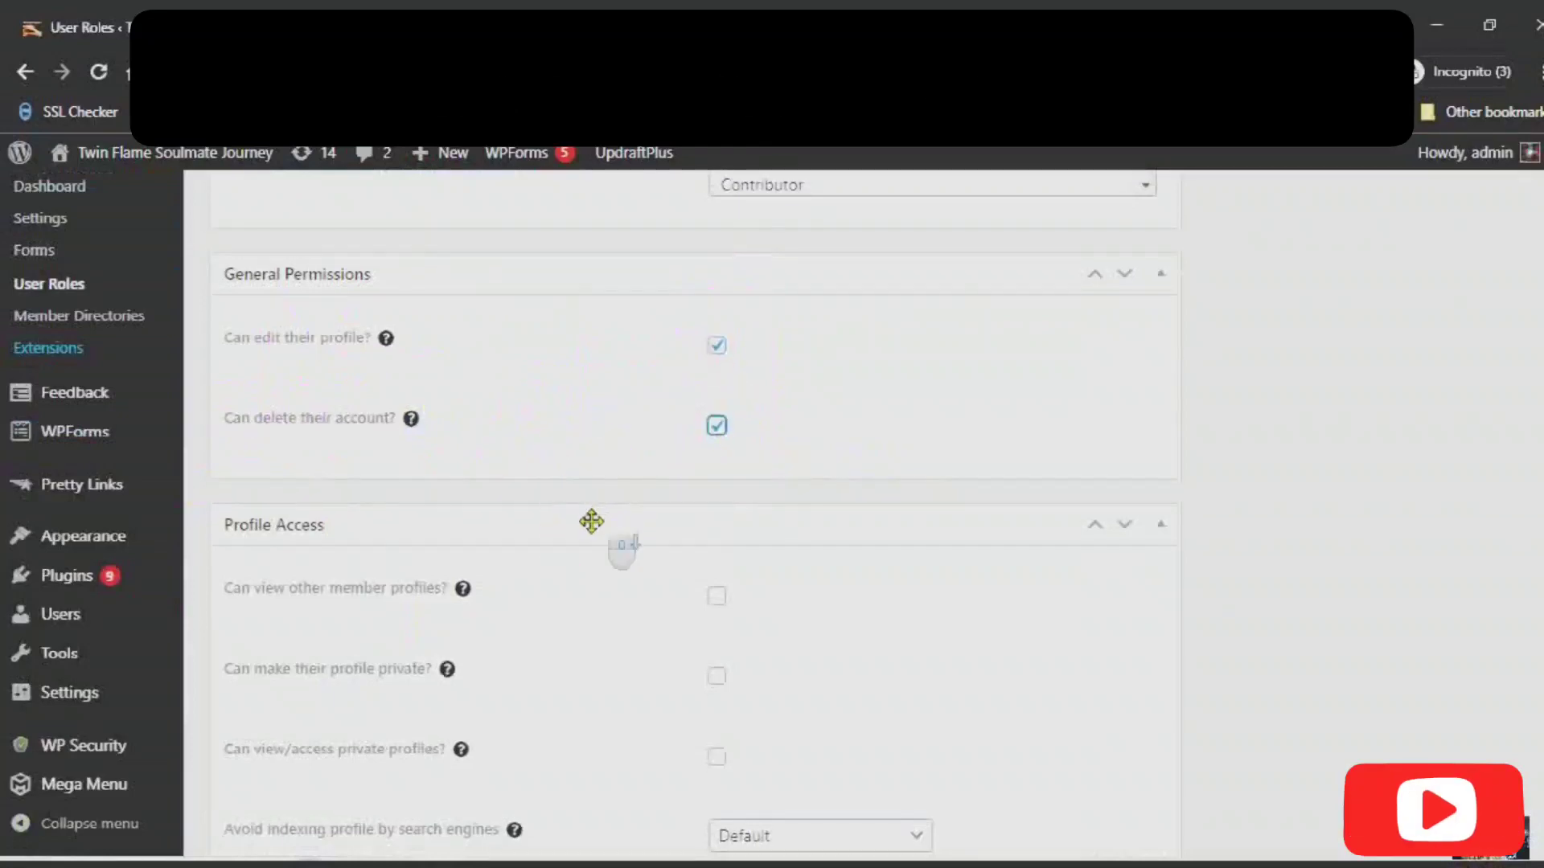
{"action": "scroll", "coordinate": [563, 490], "scroll_direction": "down", "scroll_amount": 1}
{"action": "left_click", "coordinate": [713, 485]}
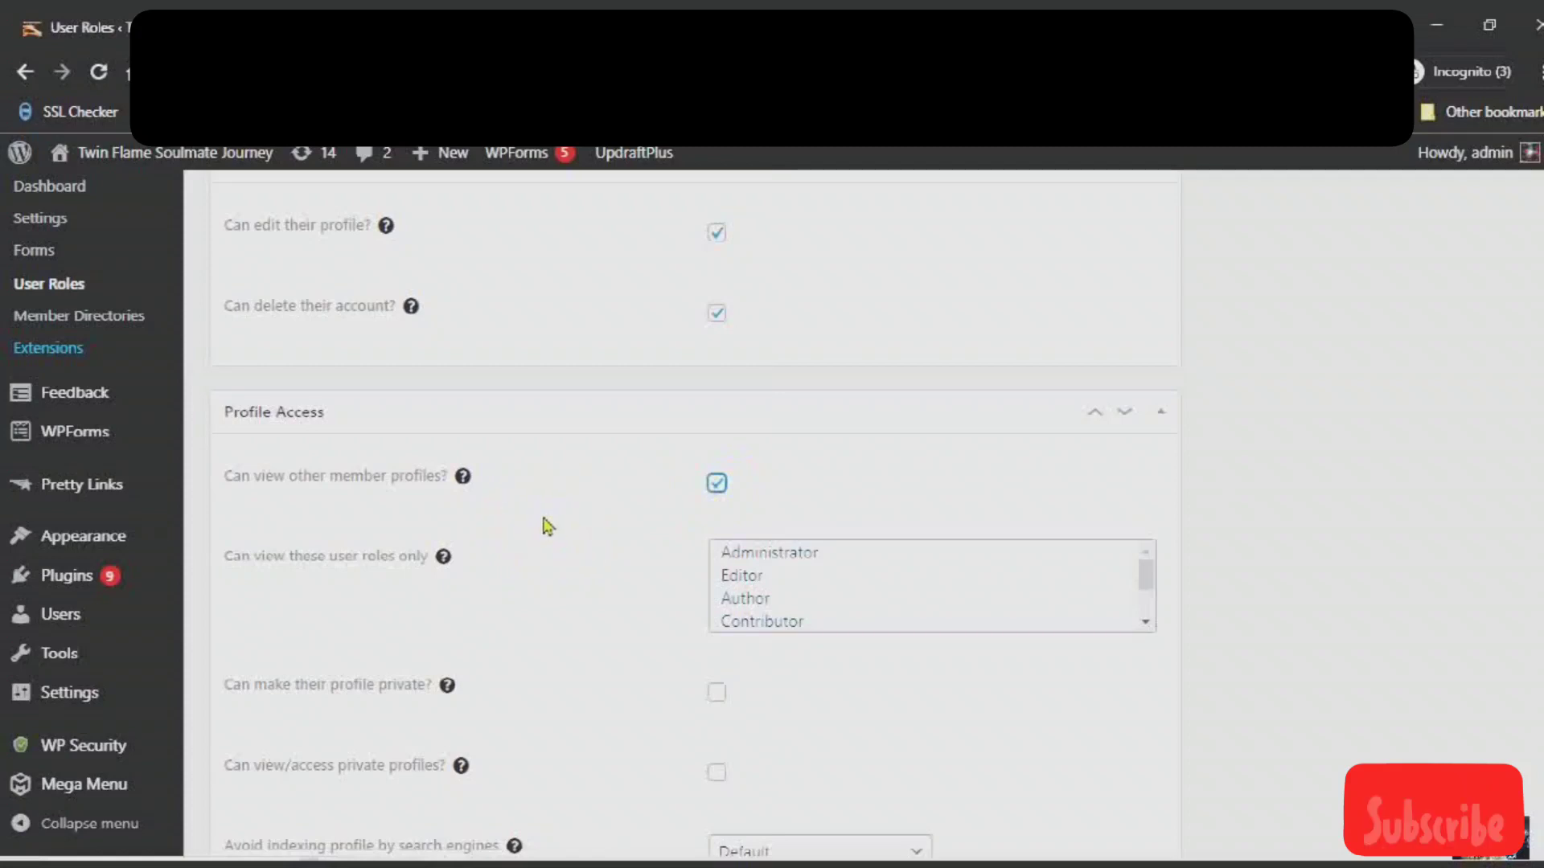
Choose Soul Member as the only user role Soul Member Two can view.
{"action": "scroll", "coordinate": [546, 527], "scroll_direction": "down", "scroll_amount": 1}
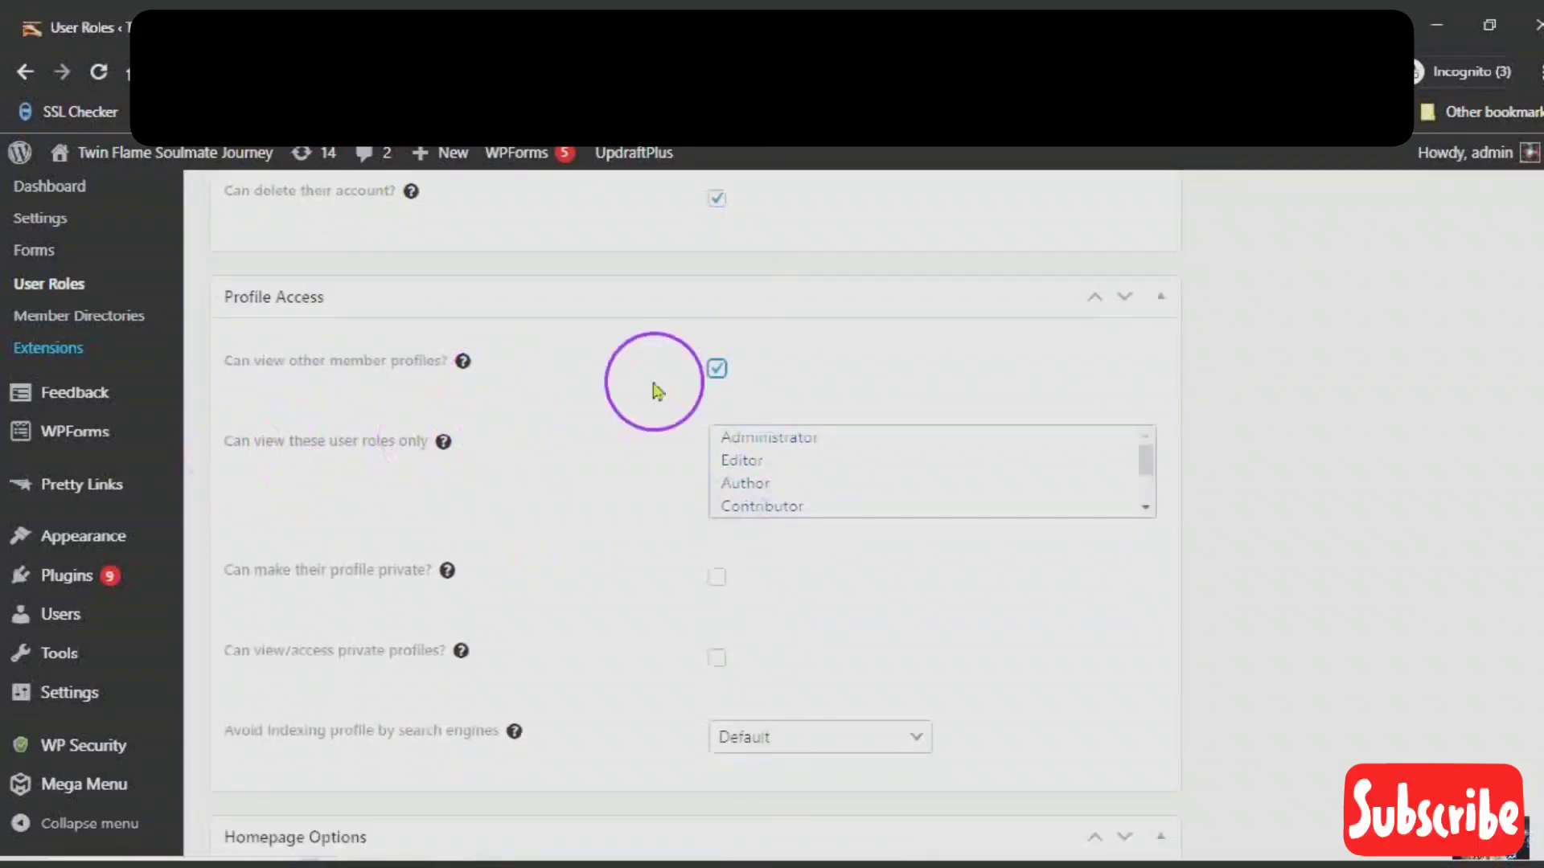
{"action": "scroll", "coordinate": [748, 466], "scroll_direction": "down", "scroll_amount": 1}
{"action": "scroll", "coordinate": [707, 474], "scroll_direction": "down", "scroll_amount": 1}
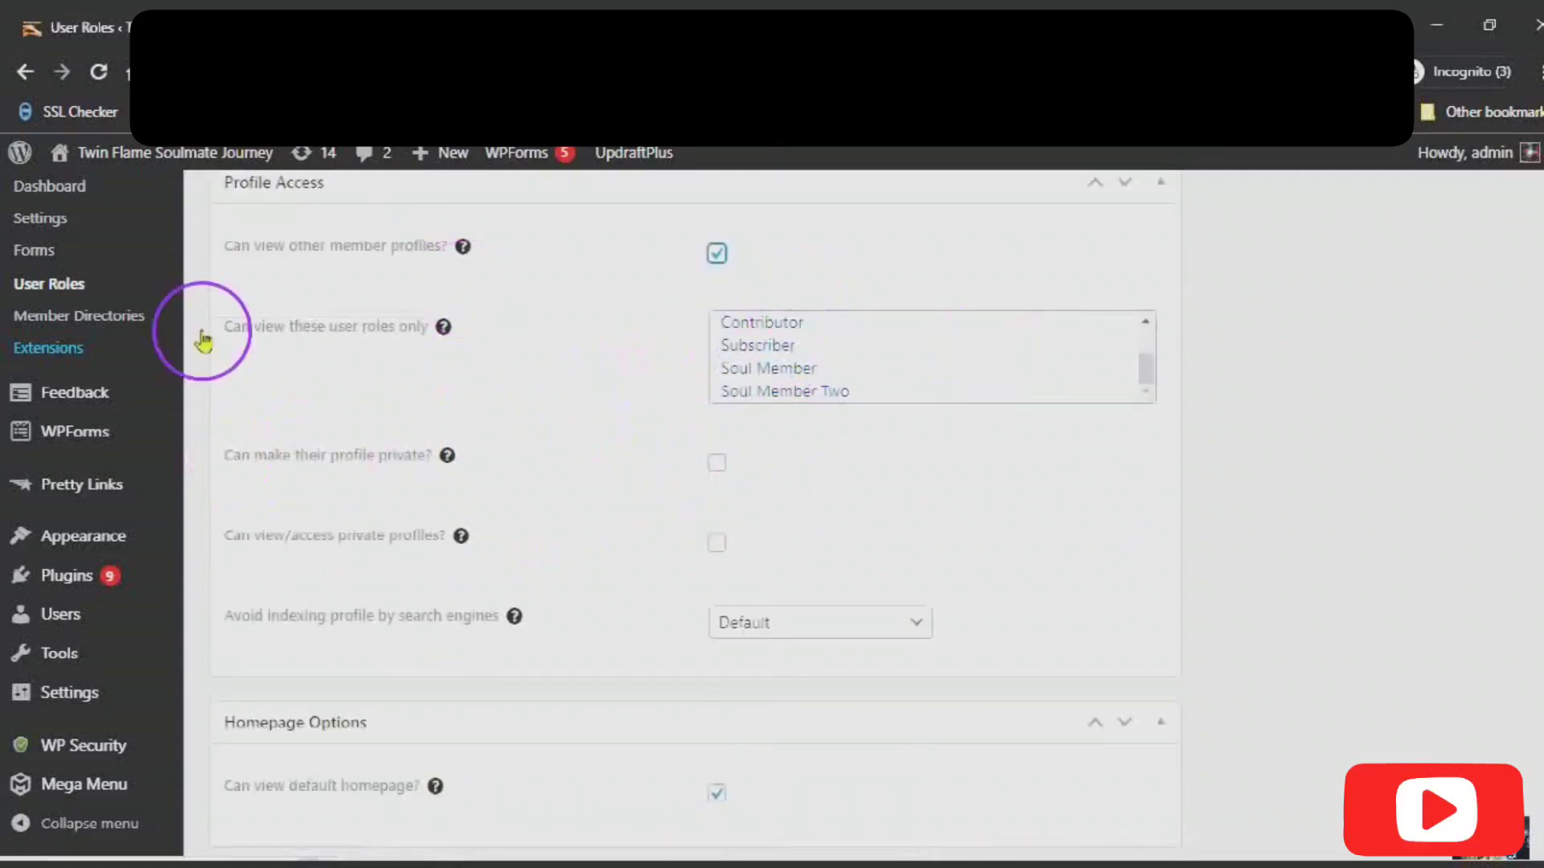
{"action": "scroll", "coordinate": [523, 345], "scroll_direction": "up", "scroll_amount": 10}
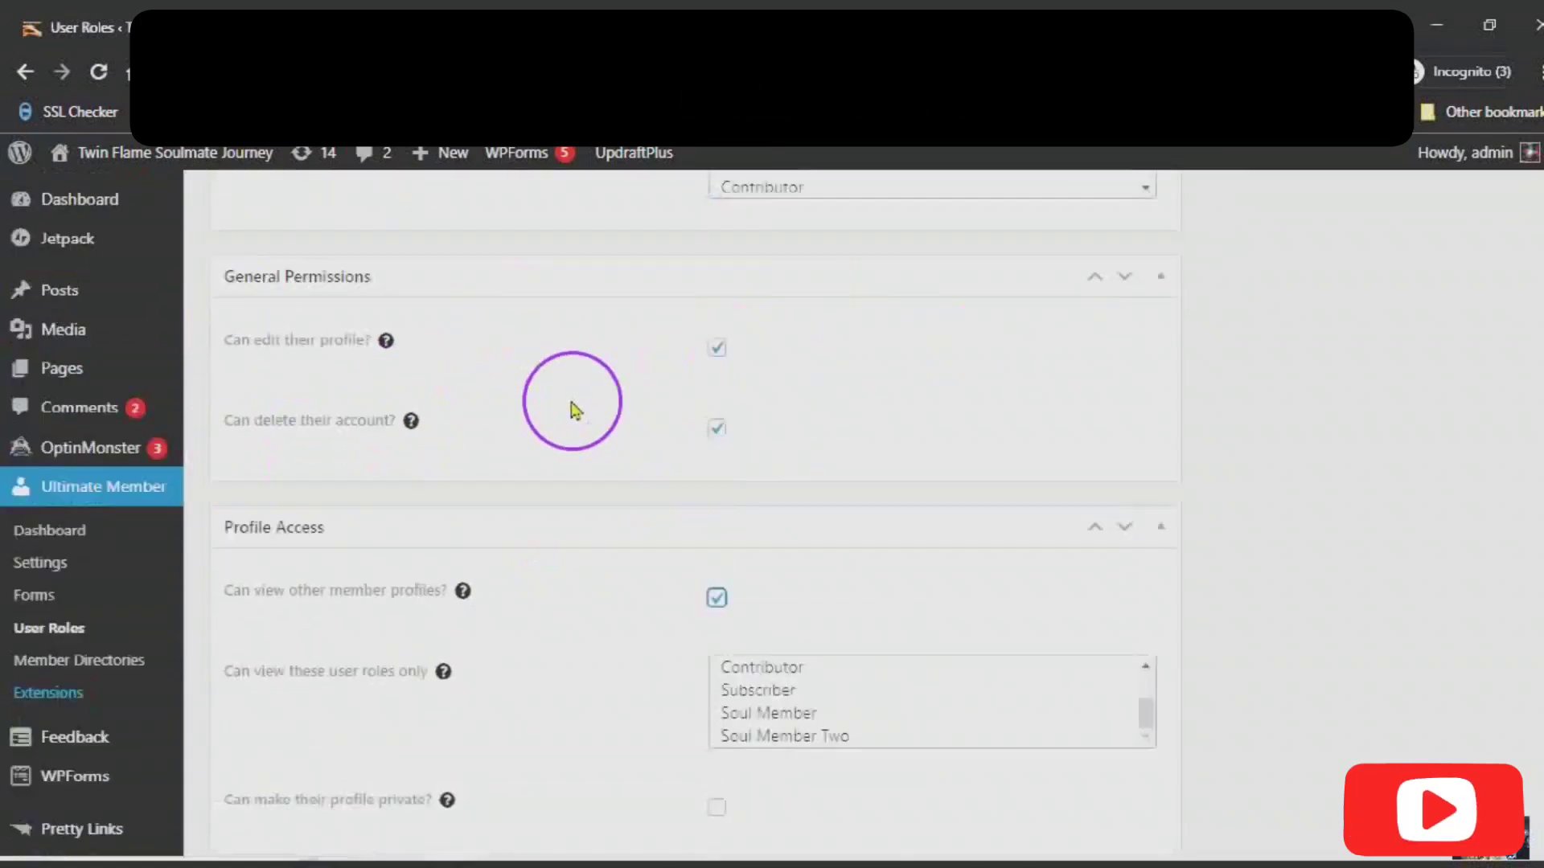
{"action": "scroll", "coordinate": [573, 408], "scroll_direction": "down", "scroll_amount": 12}
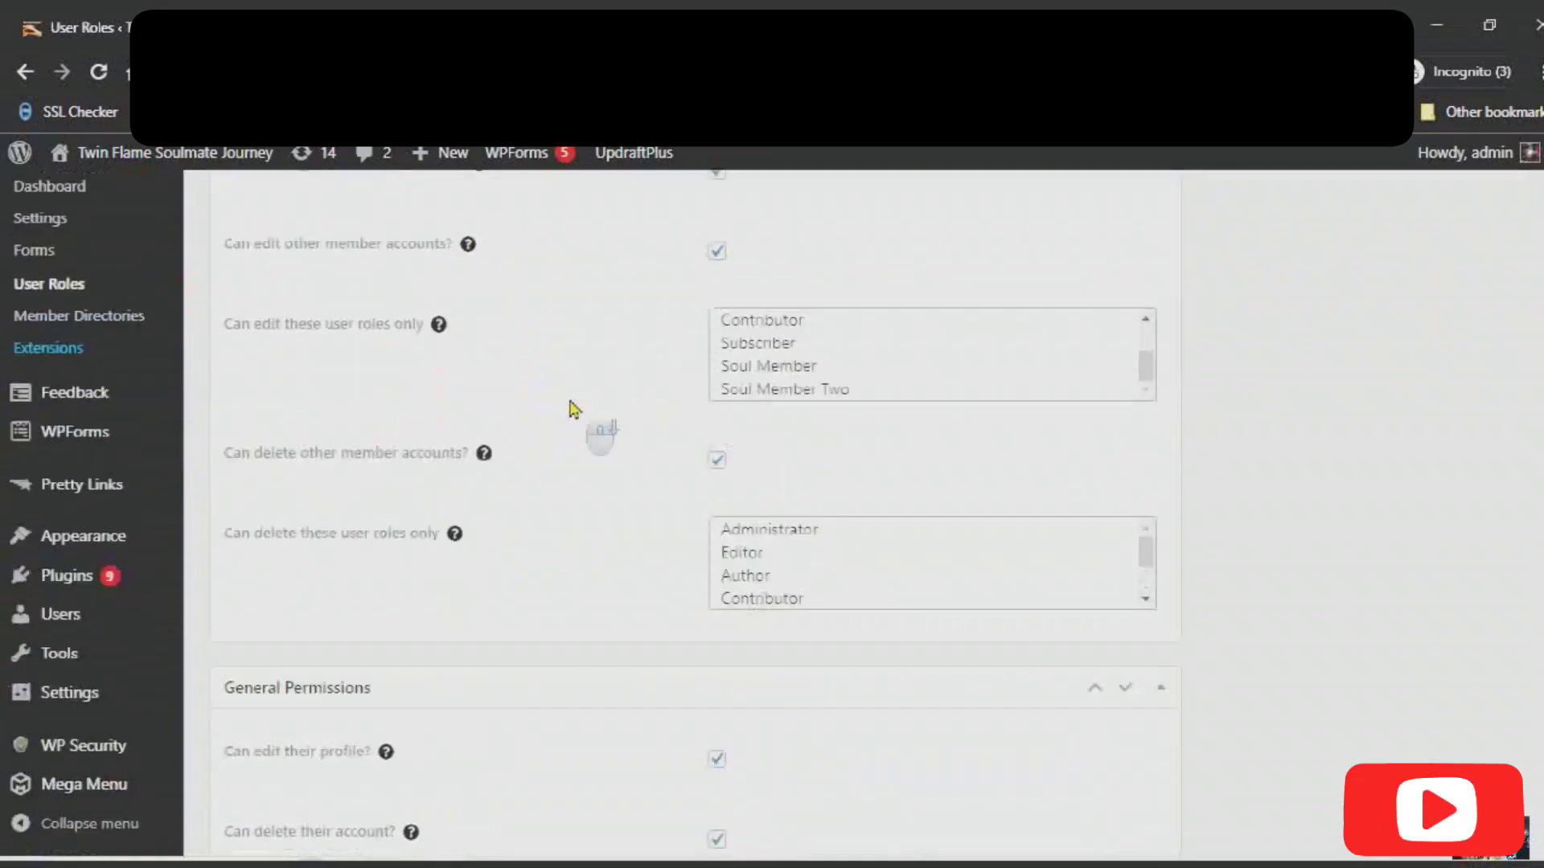
{"action": "scroll", "coordinate": [568, 399], "scroll_direction": "down", "scroll_amount": 7}
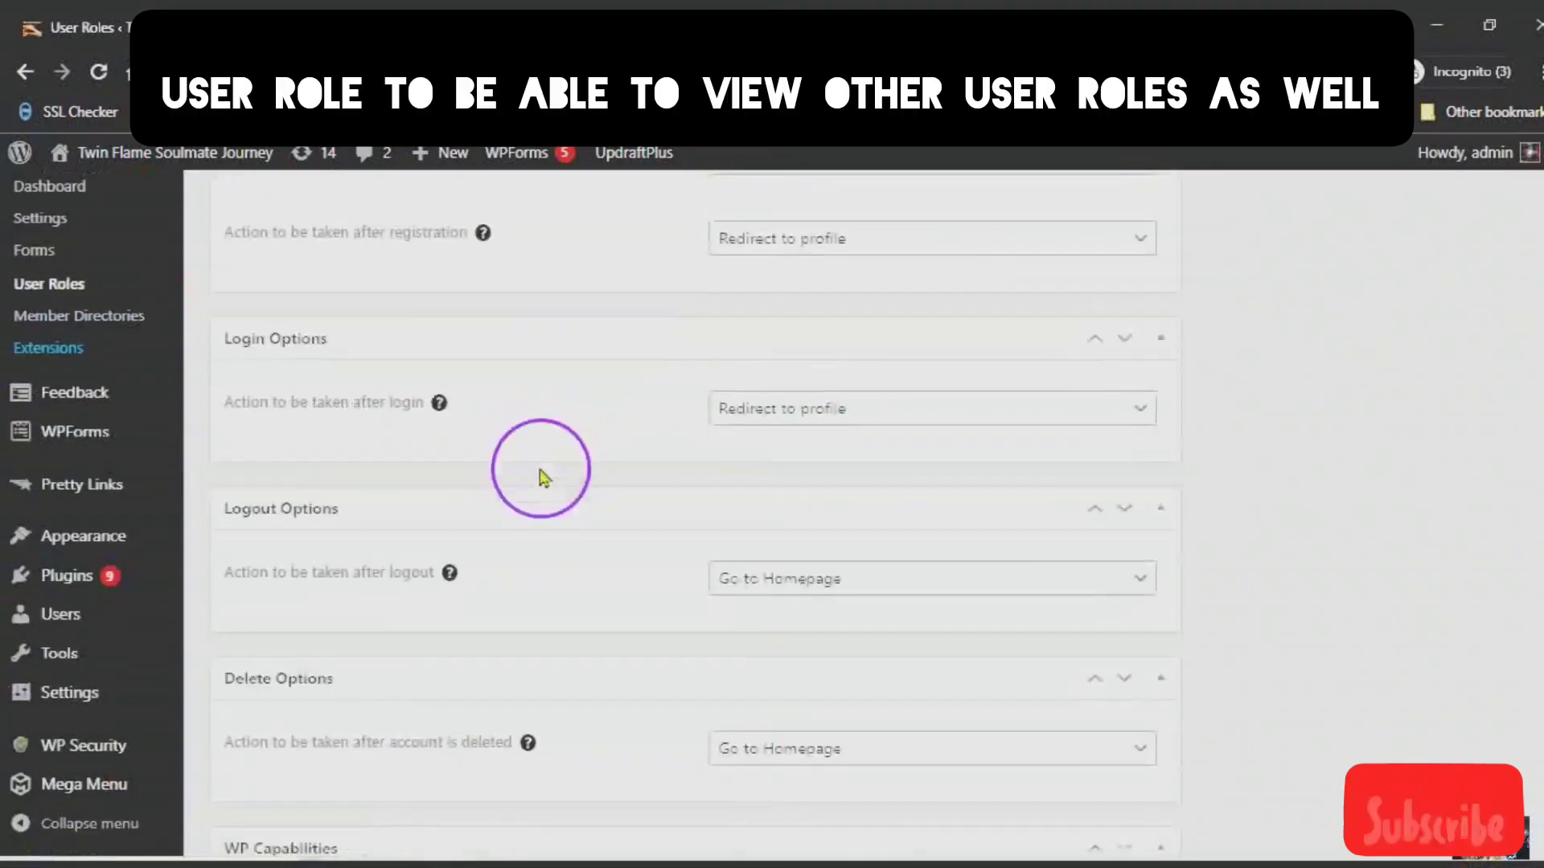
{"action": "scroll", "coordinate": [531, 474], "scroll_direction": "up", "scroll_amount": 11}
{"action": "scroll", "coordinate": [545, 491], "scroll_direction": "up", "scroll_amount": 3}
{"action": "scroll", "coordinate": [551, 507], "scroll_direction": "down", "scroll_amount": 3}
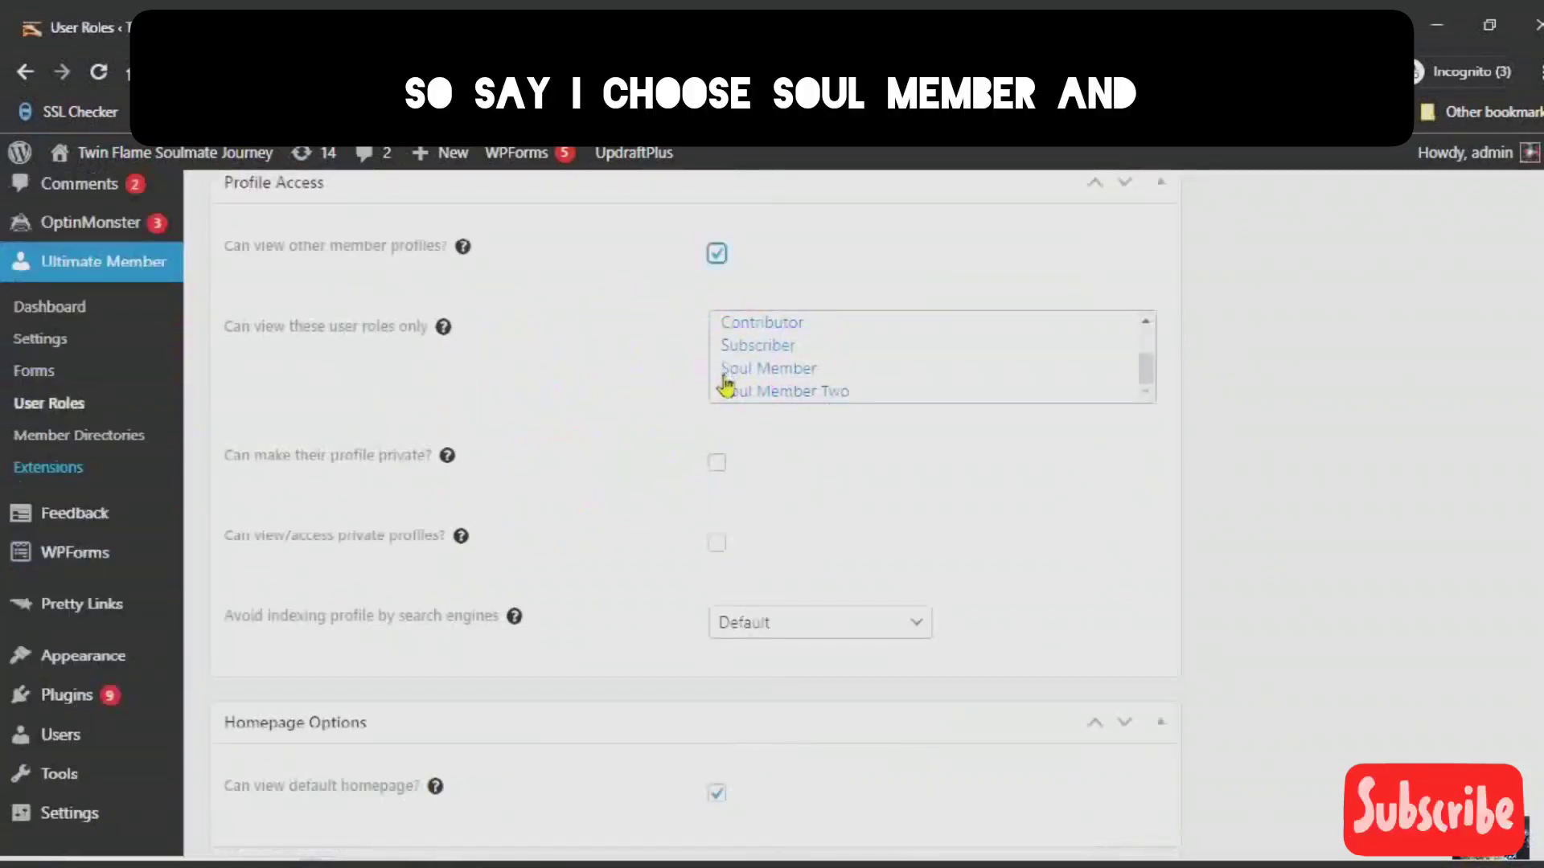
{"action": "left_click_drag", "start_coordinate": [725, 378], "coordinate": [725, 371]}
{"action": "left_click", "coordinate": [749, 368]}
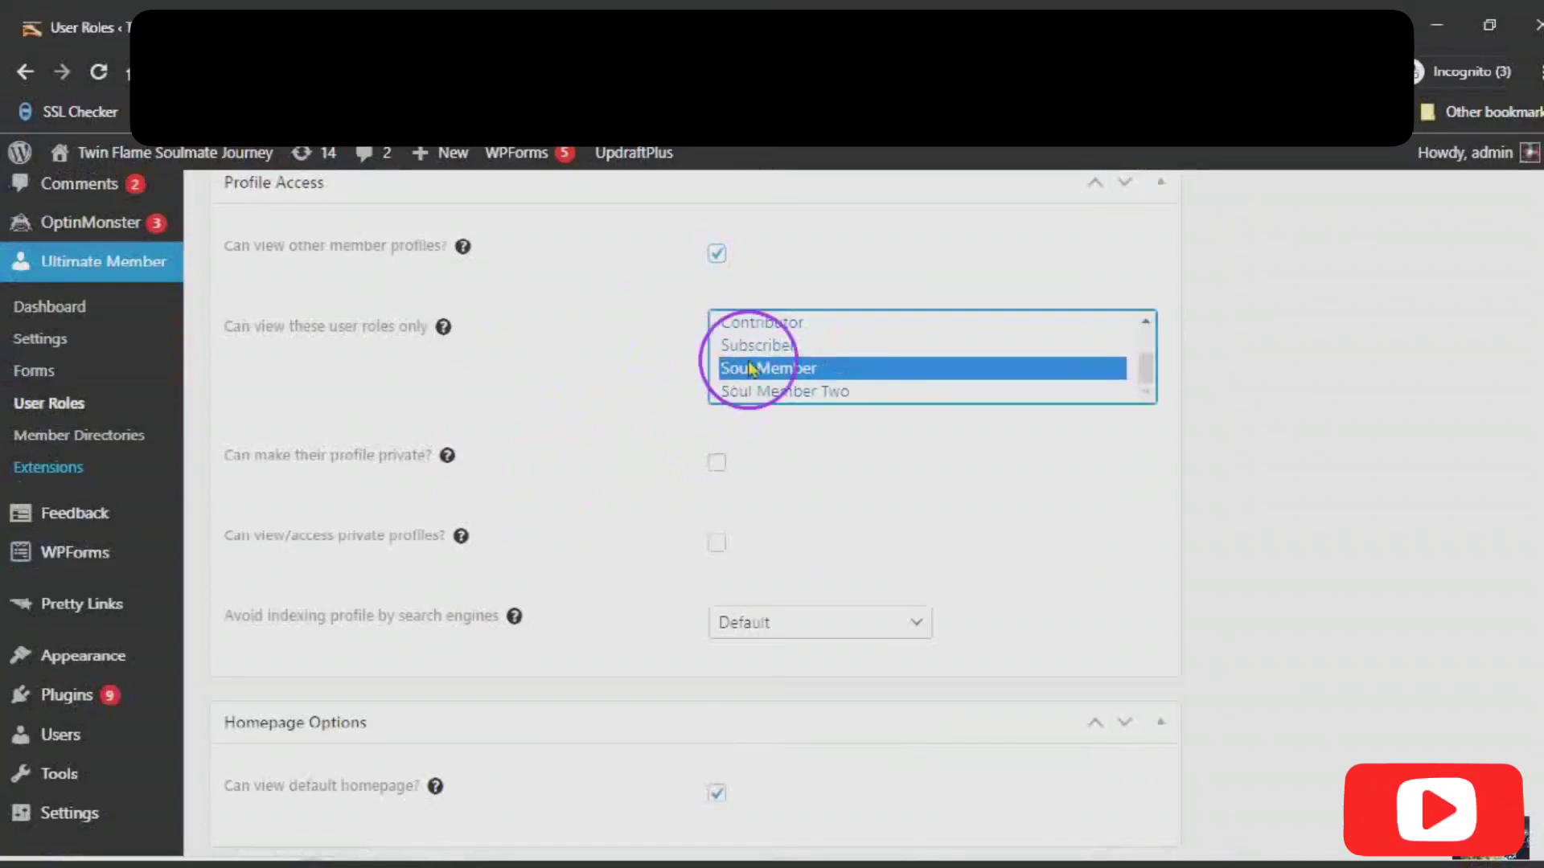
{"action": "scroll", "coordinate": [541, 420], "scroll_direction": "down", "scroll_amount": 1}
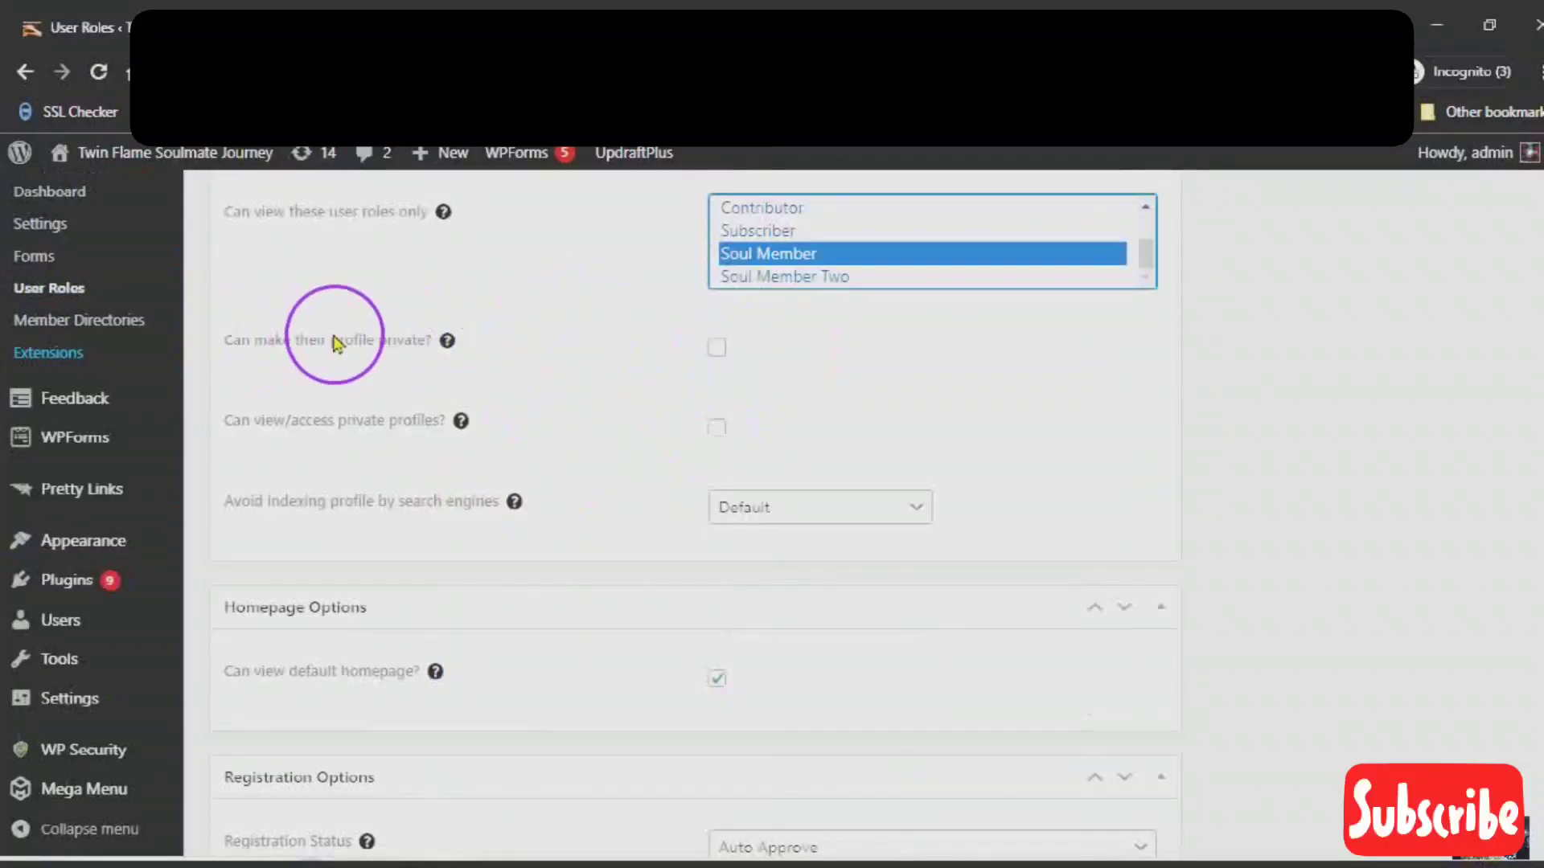
Leave 'Can make their profile private?' unchecked and set search-engine indexing avoidance to No.
{"action": "left_click_drag", "start_coordinate": [232, 342], "coordinate": [254, 342]}
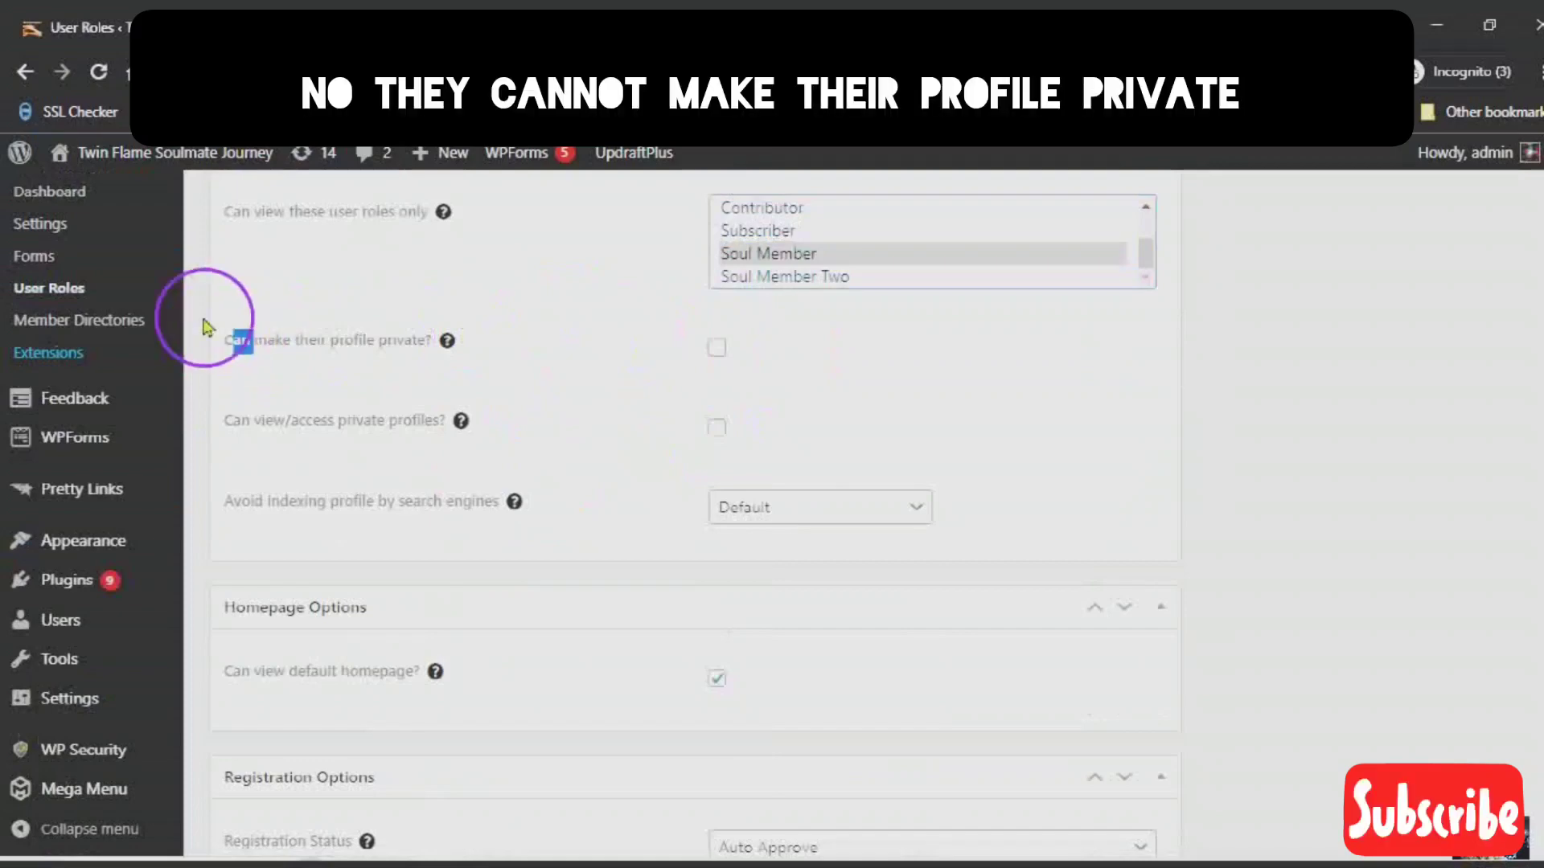
{"action": "left_click", "coordinate": [717, 348]}
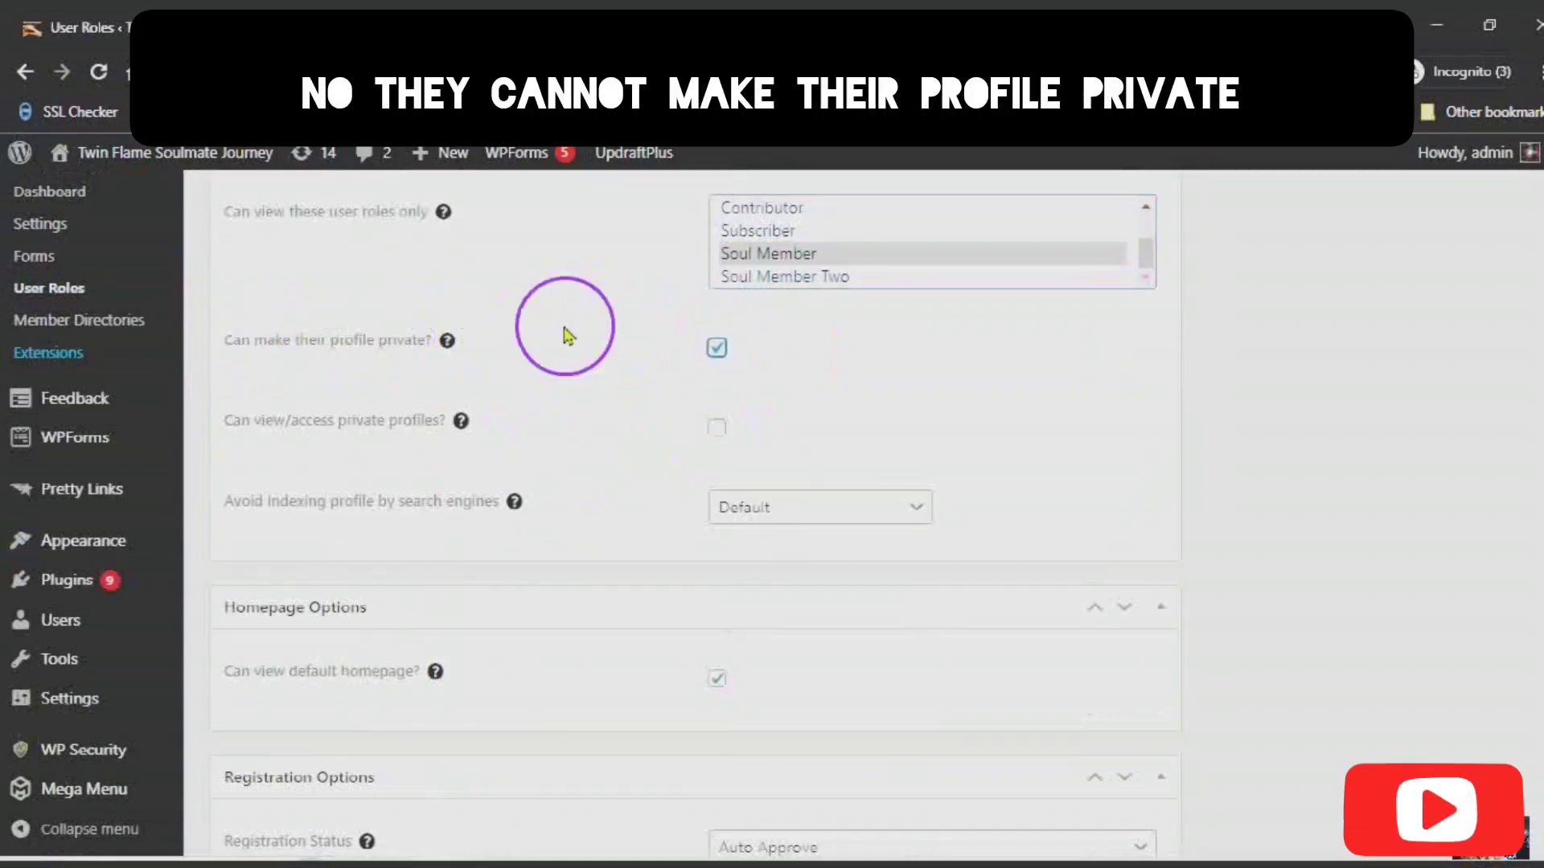
{"action": "left_click", "coordinate": [715, 352]}
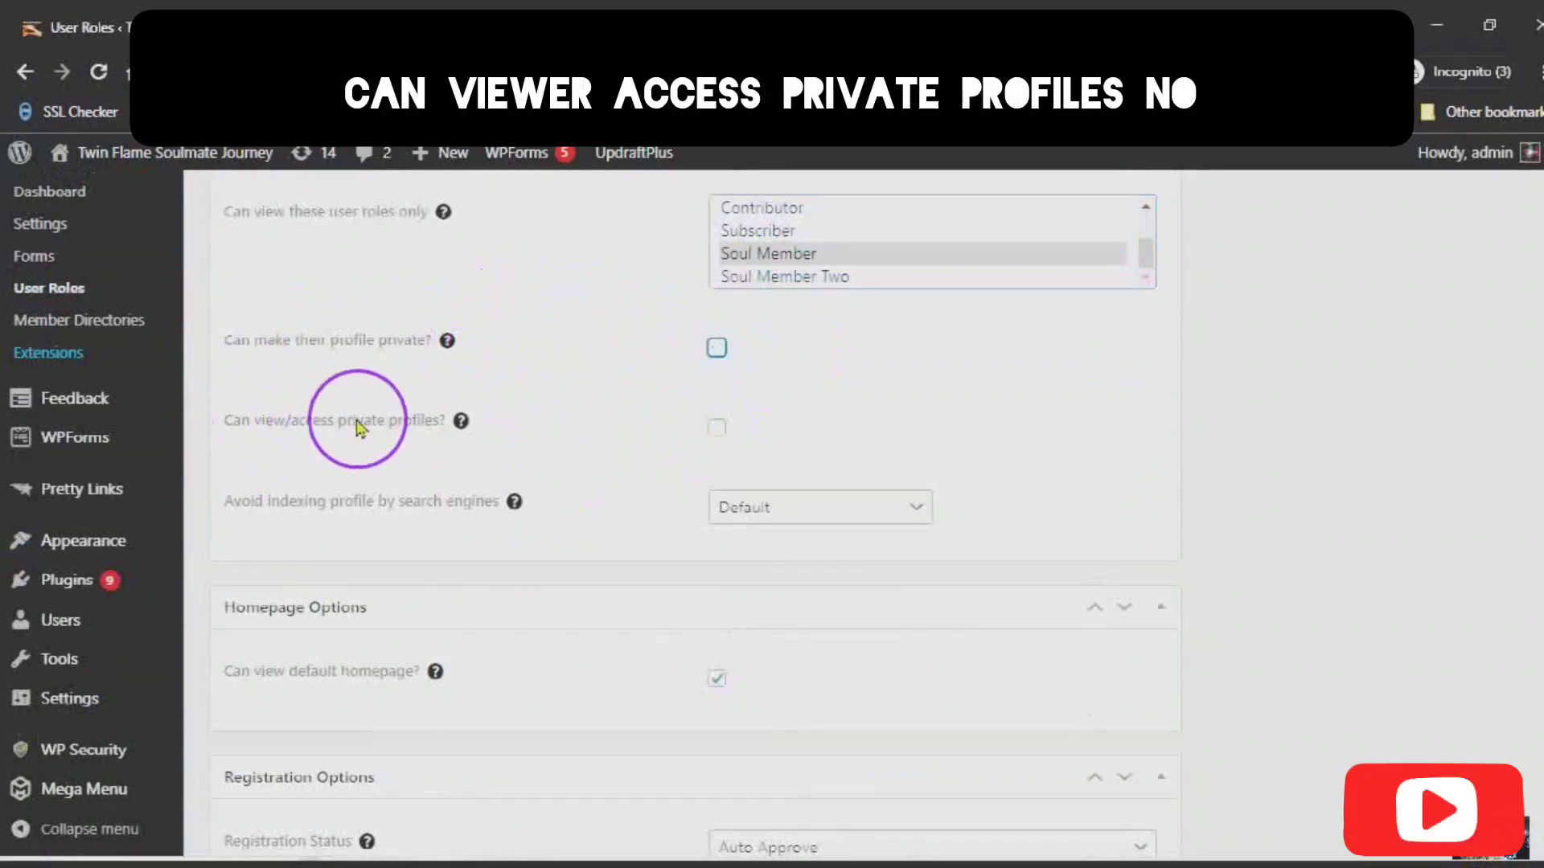
{"action": "scroll", "coordinate": [541, 427], "scroll_direction": "down", "scroll_amount": 2}
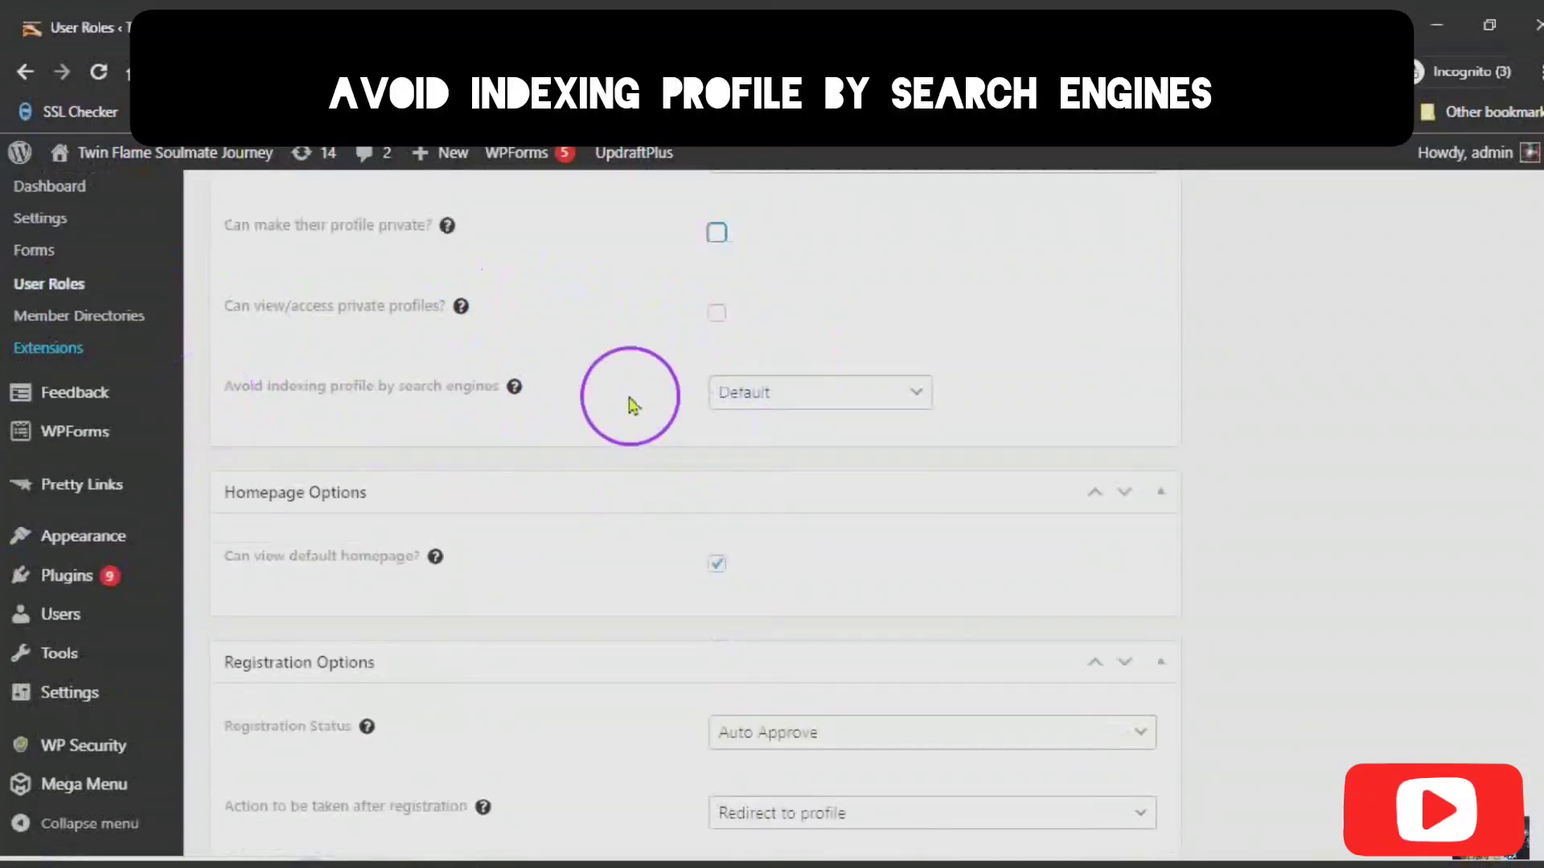
{"action": "left_click", "coordinate": [918, 394]}
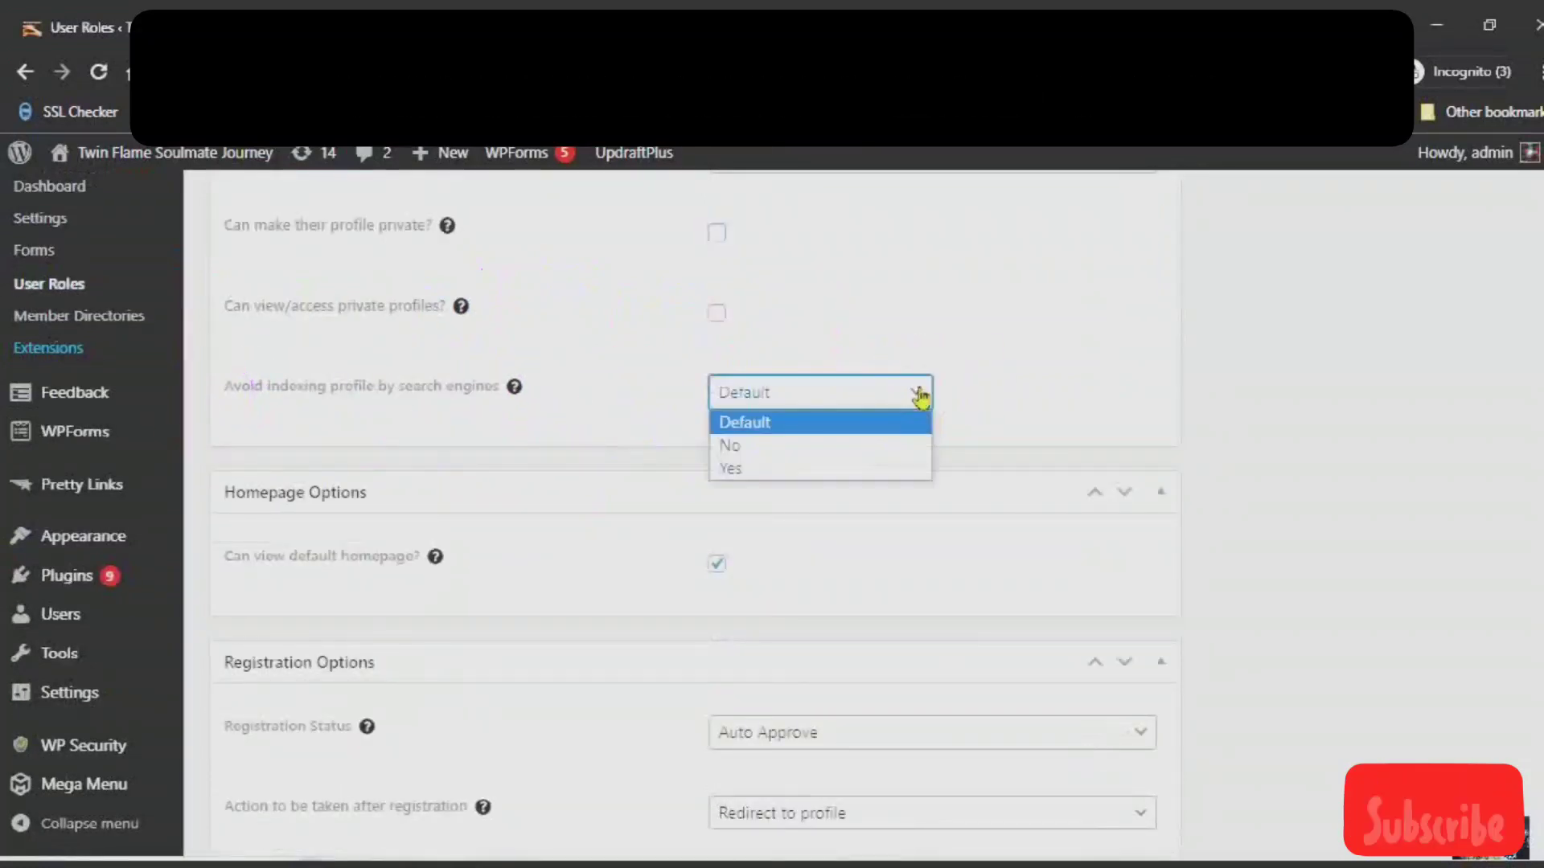
{"action": "left_click", "coordinate": [732, 447]}
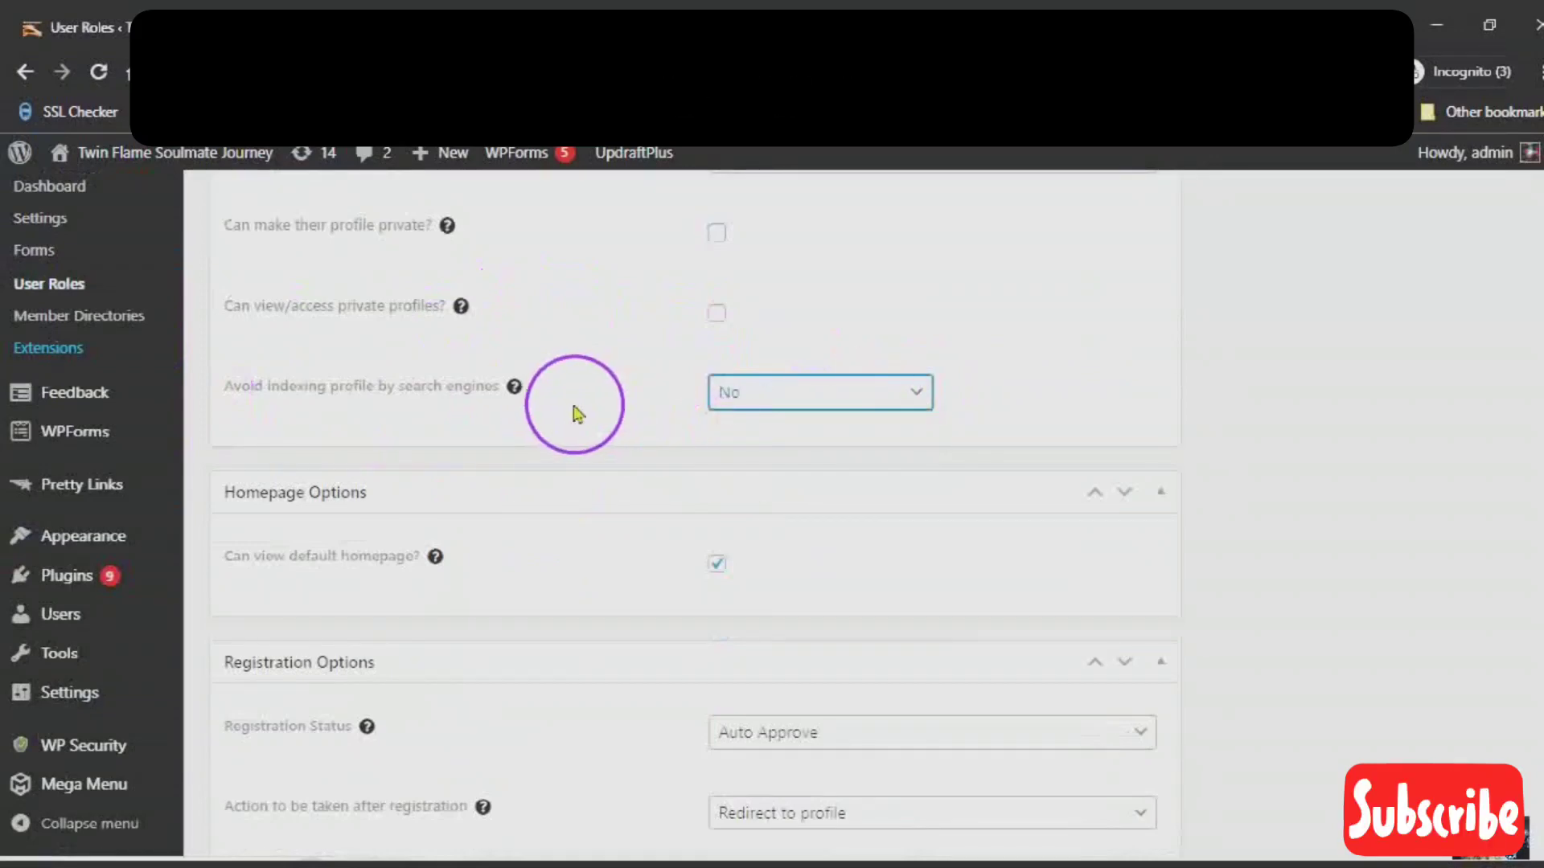
Uncheck 'Can view default homepage?', leaving the Custom Homepage Redirect URL empty.
{"action": "scroll", "coordinate": [577, 414], "scroll_direction": "down", "scroll_amount": 3}
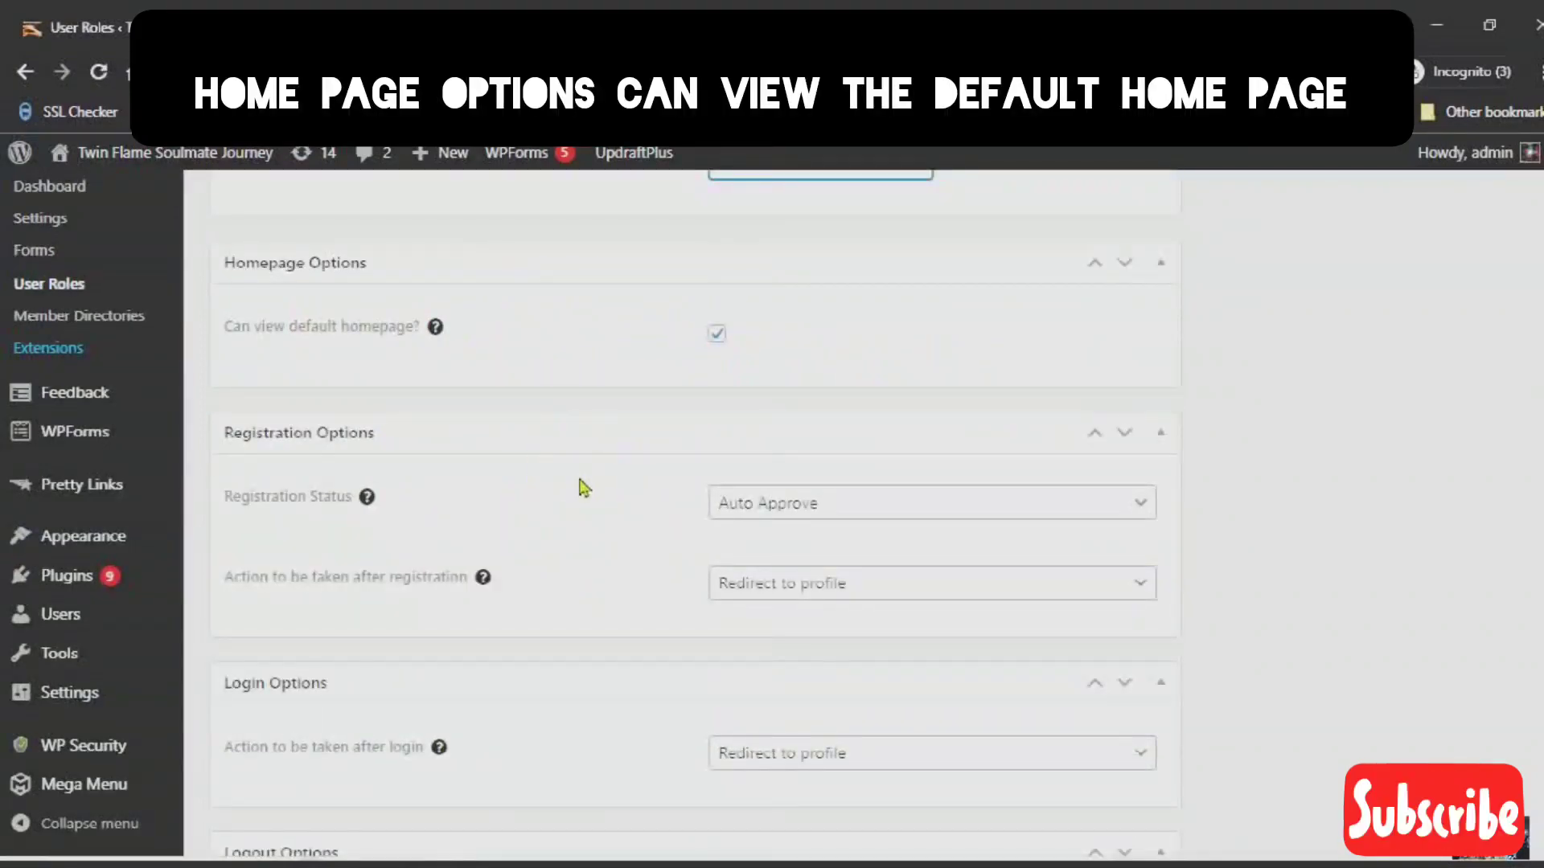
{"action": "mouse_move", "coordinate": [436, 333]}
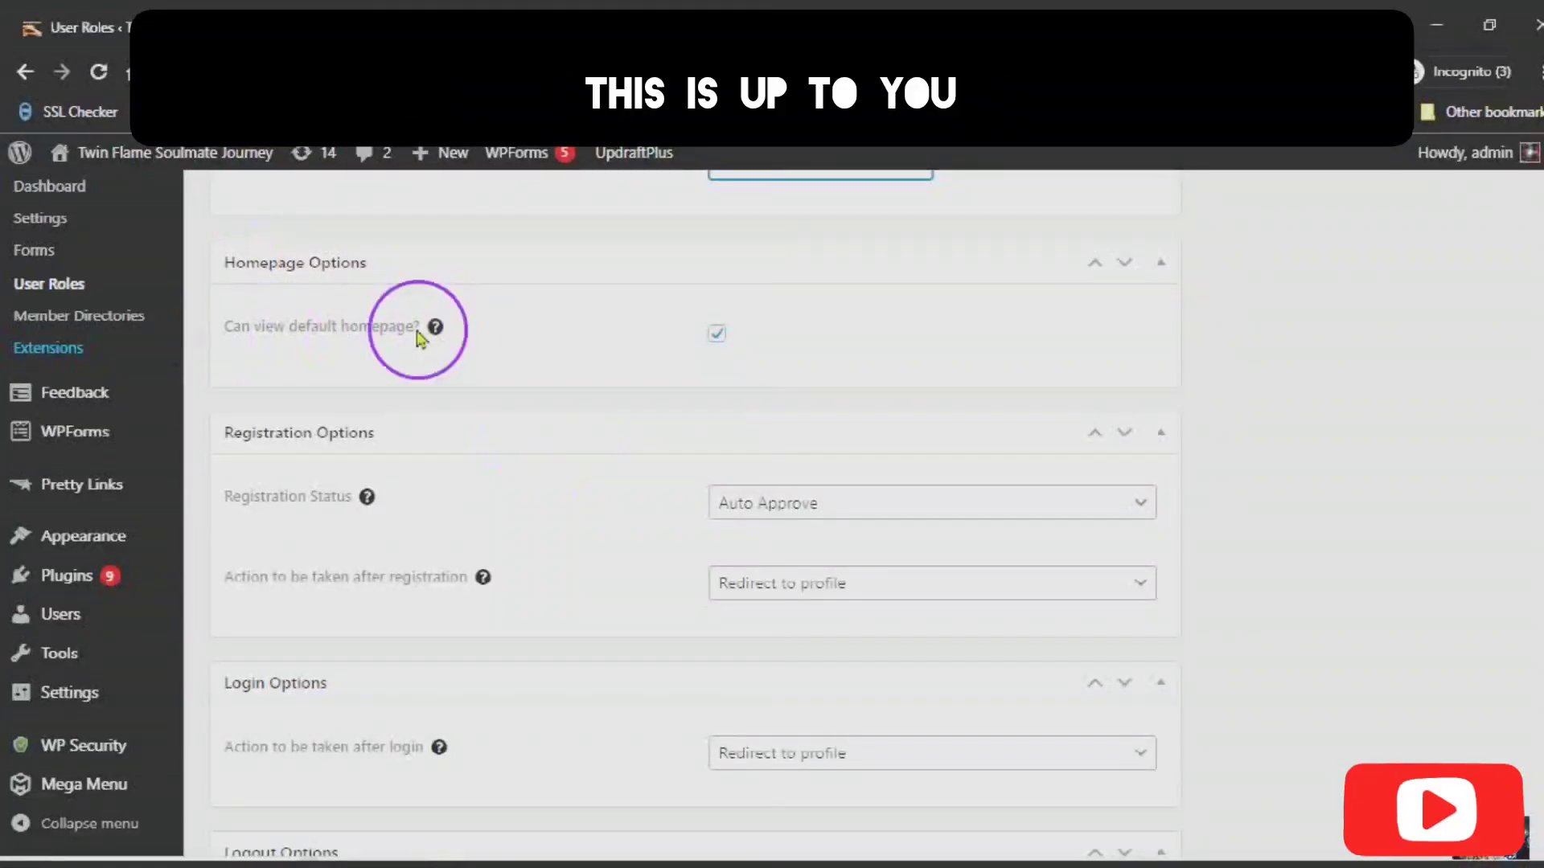
{"action": "left_click", "coordinate": [716, 334]}
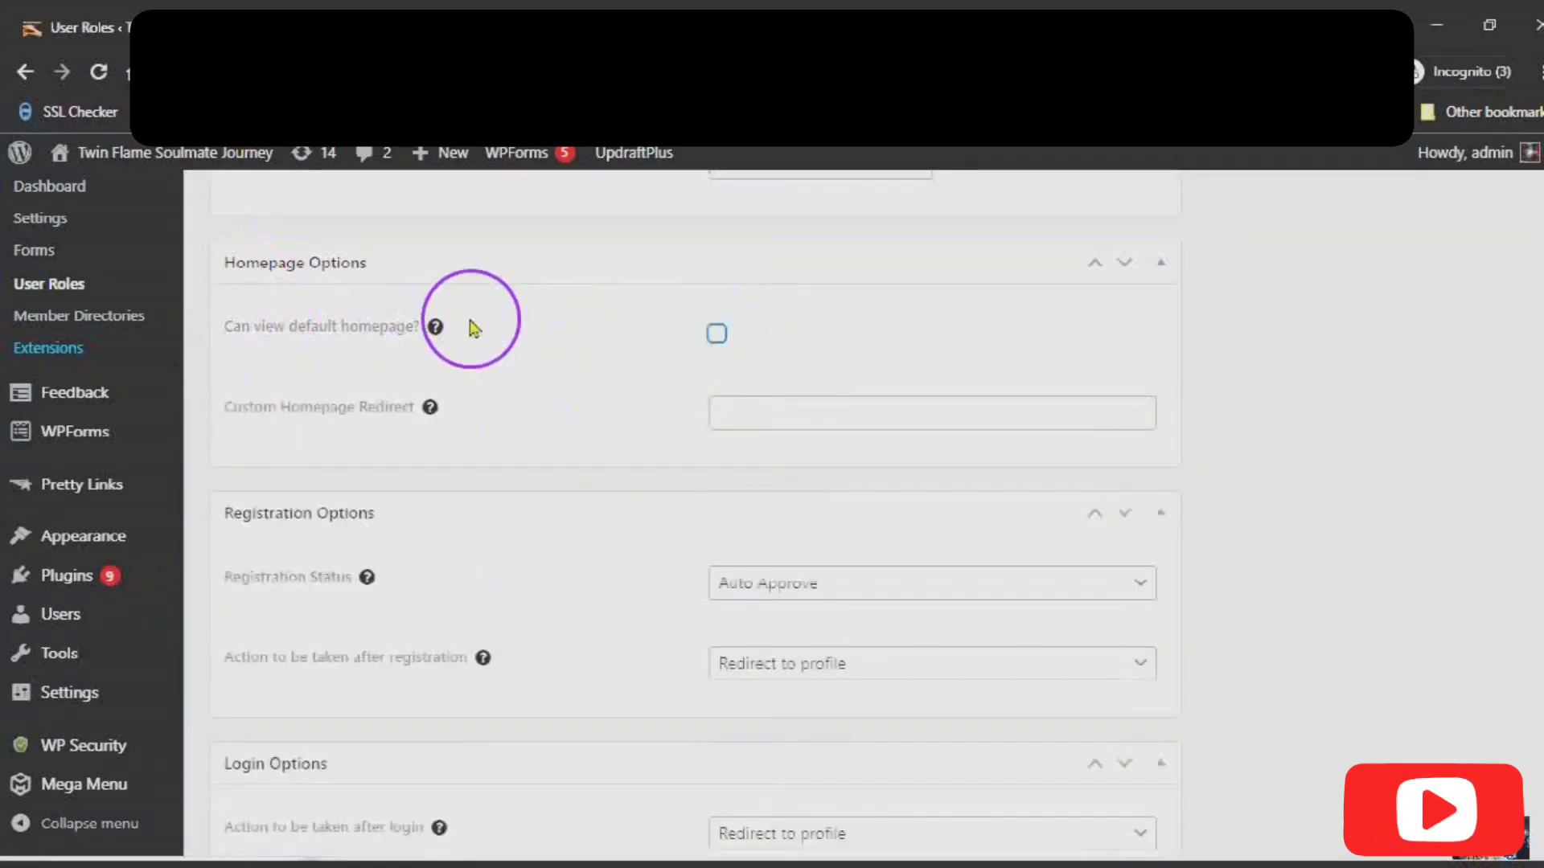
{"action": "left_click", "coordinate": [727, 414]}
{"action": "mouse_move", "coordinate": [428, 410]}
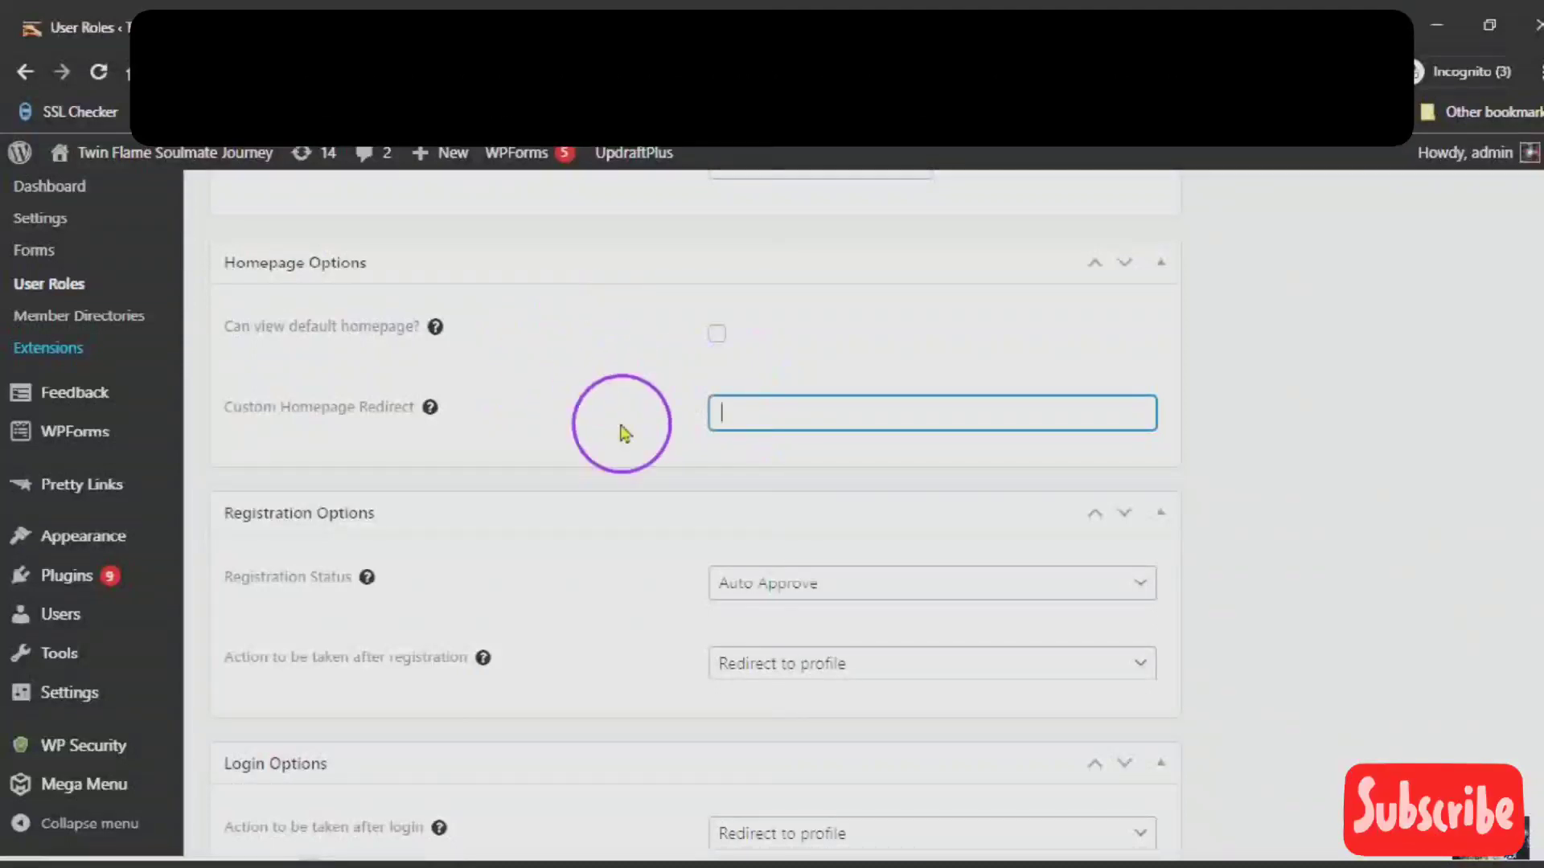
Set Registration Status to Require Email Activation and enable login after validating the activation link.
{"action": "scroll", "coordinate": [605, 394], "scroll_direction": "down", "scroll_amount": 3}
{"action": "scroll", "coordinate": [603, 396], "scroll_direction": "up", "scroll_amount": 2}
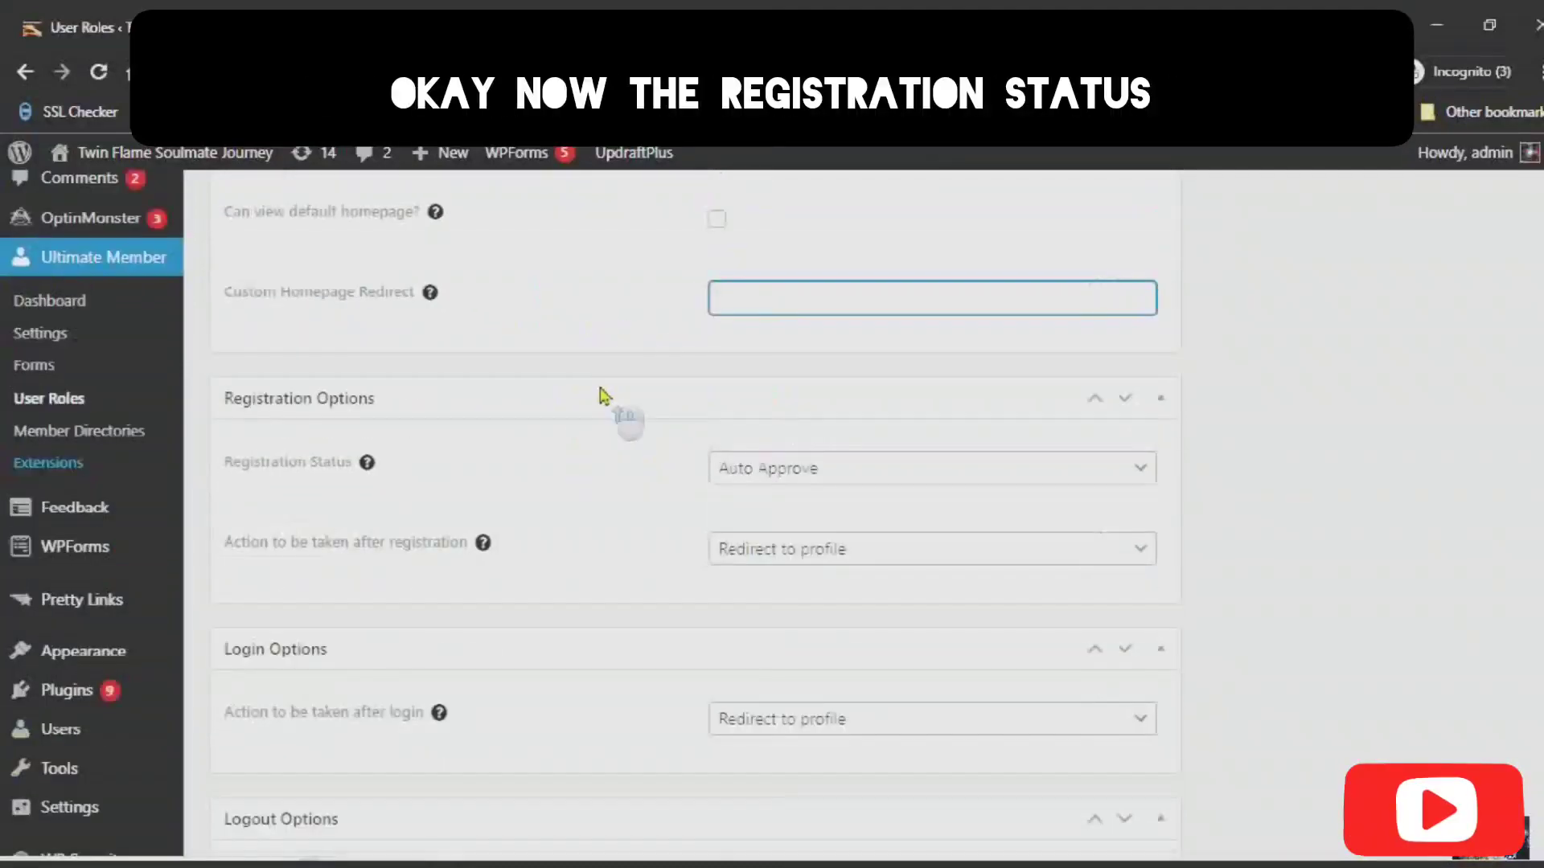
{"action": "scroll", "coordinate": [372, 298], "scroll_direction": "down", "scroll_amount": 3}
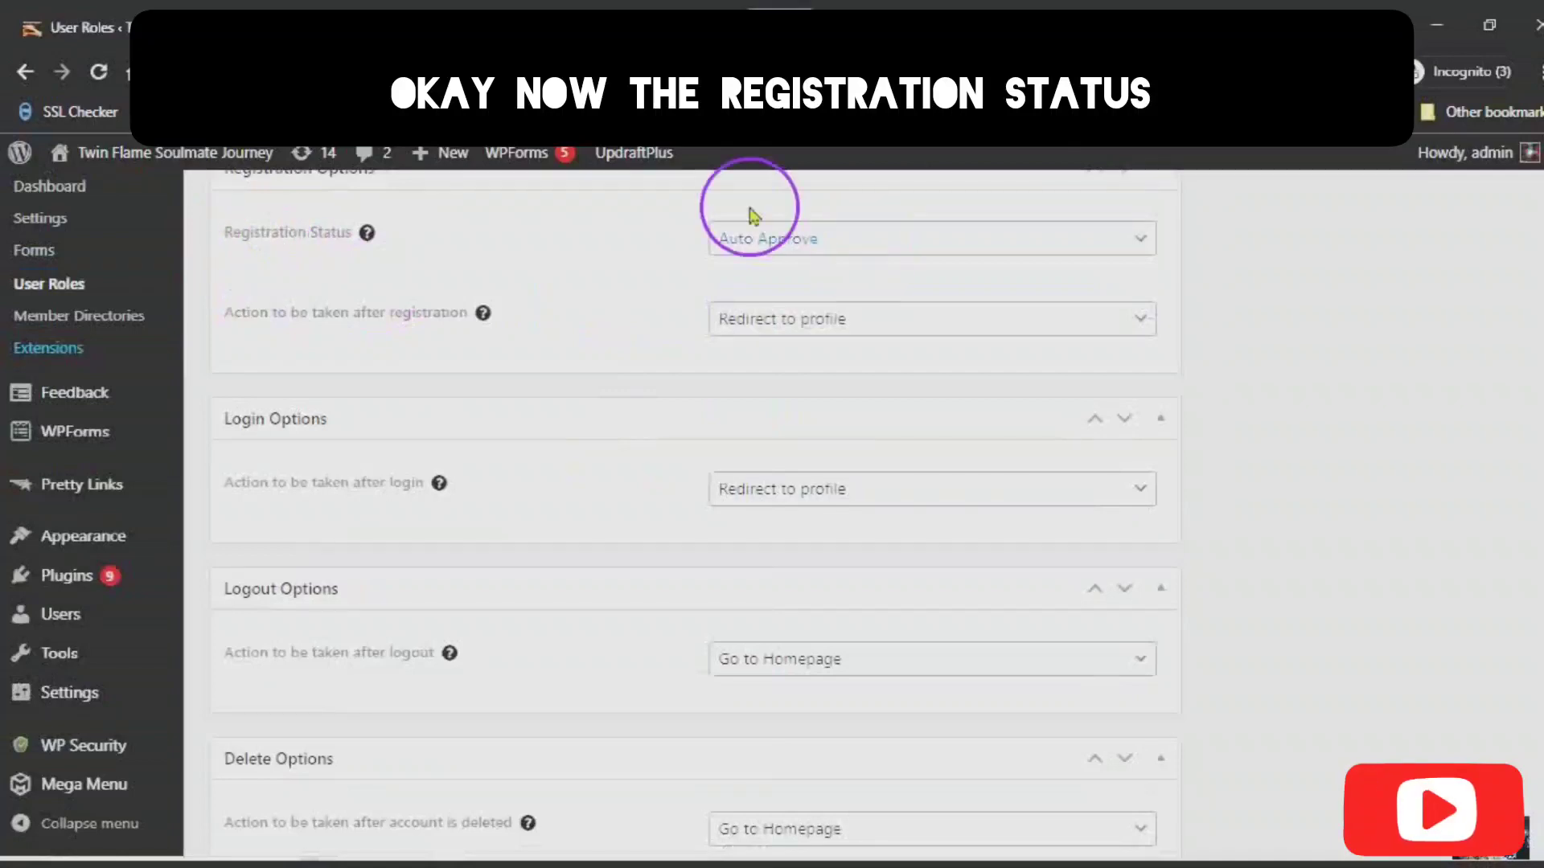
{"action": "left_click", "coordinate": [1141, 244]}
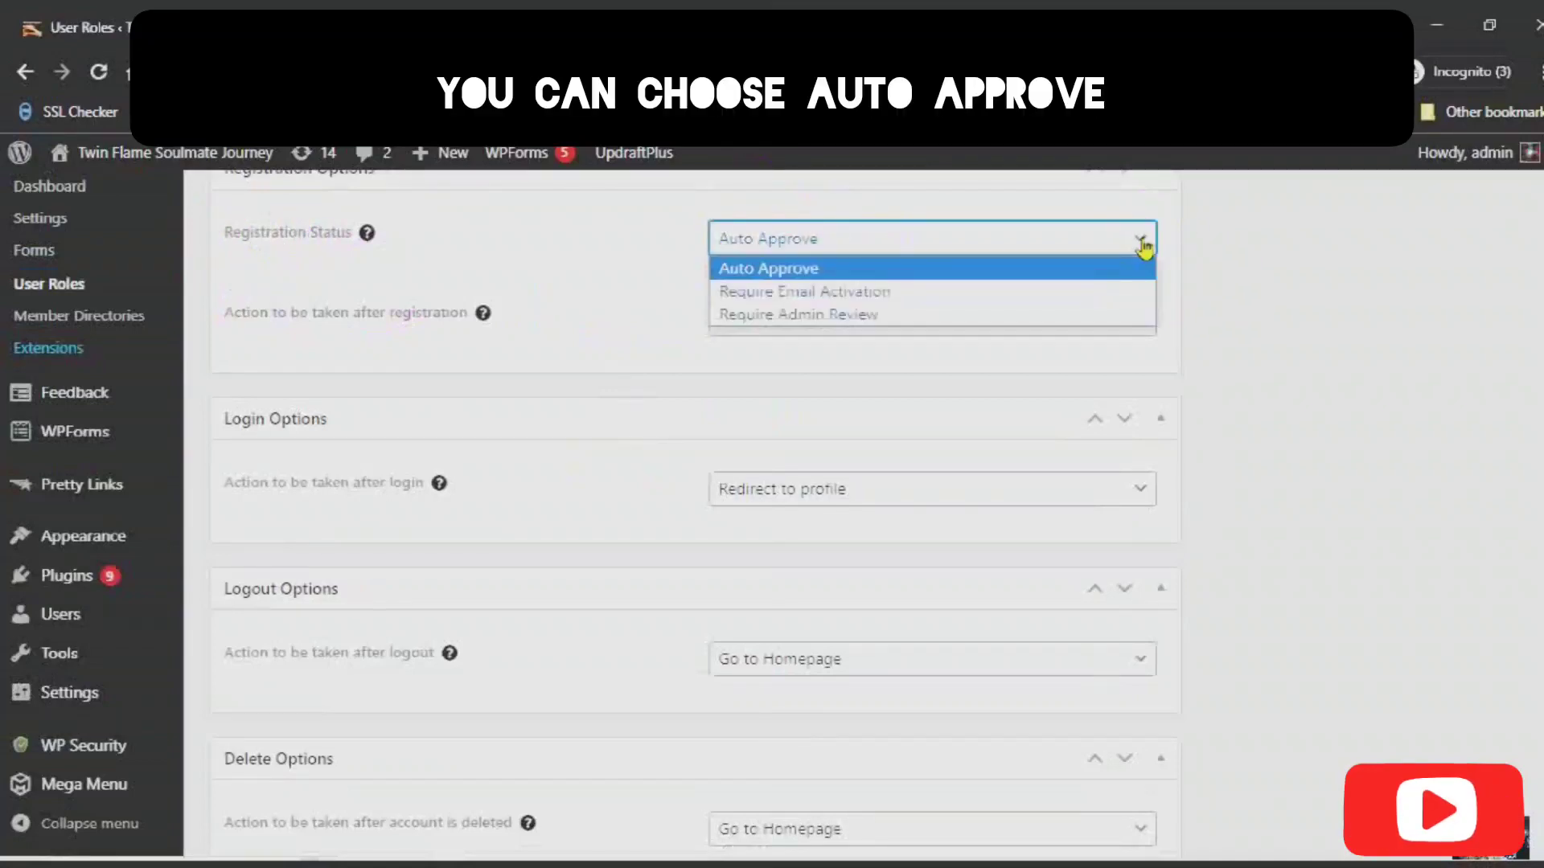
{"action": "left_click", "coordinate": [783, 269]}
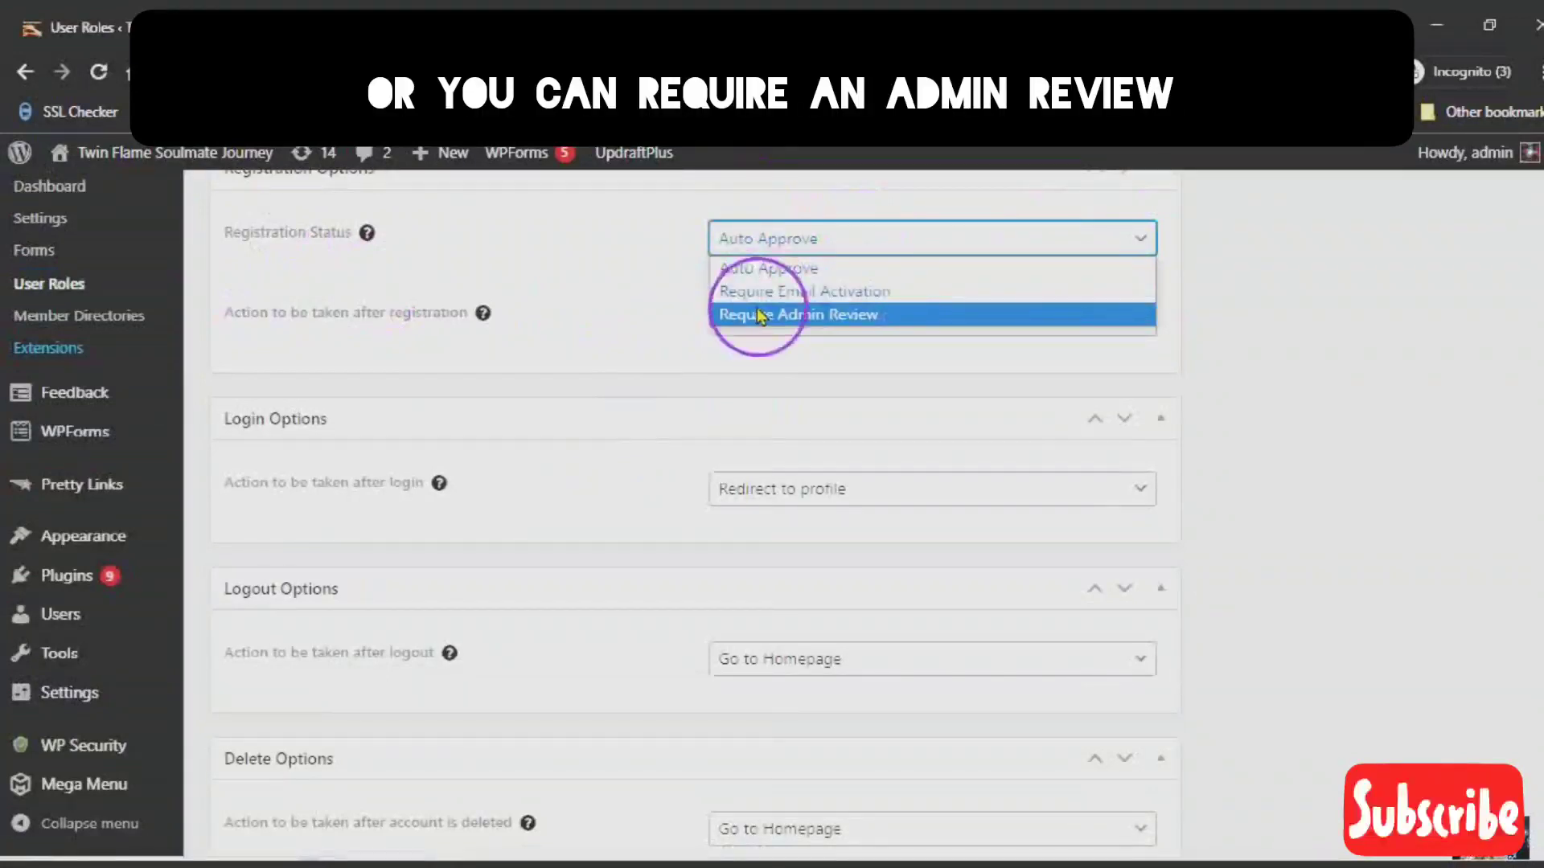
{"action": "left_click", "coordinate": [765, 291]}
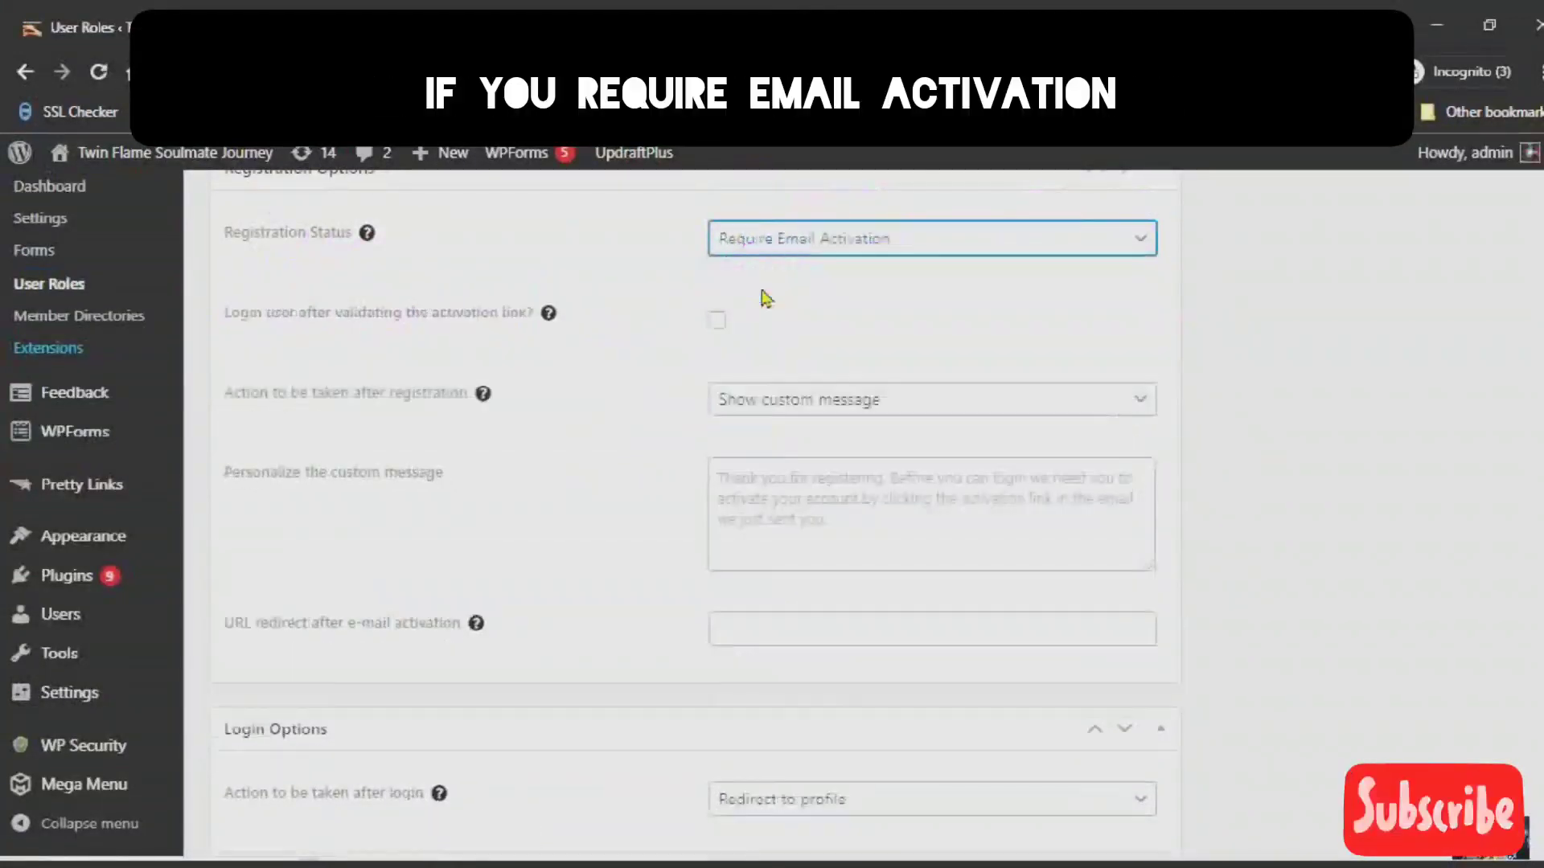
{"action": "left_click", "coordinate": [783, 324]}
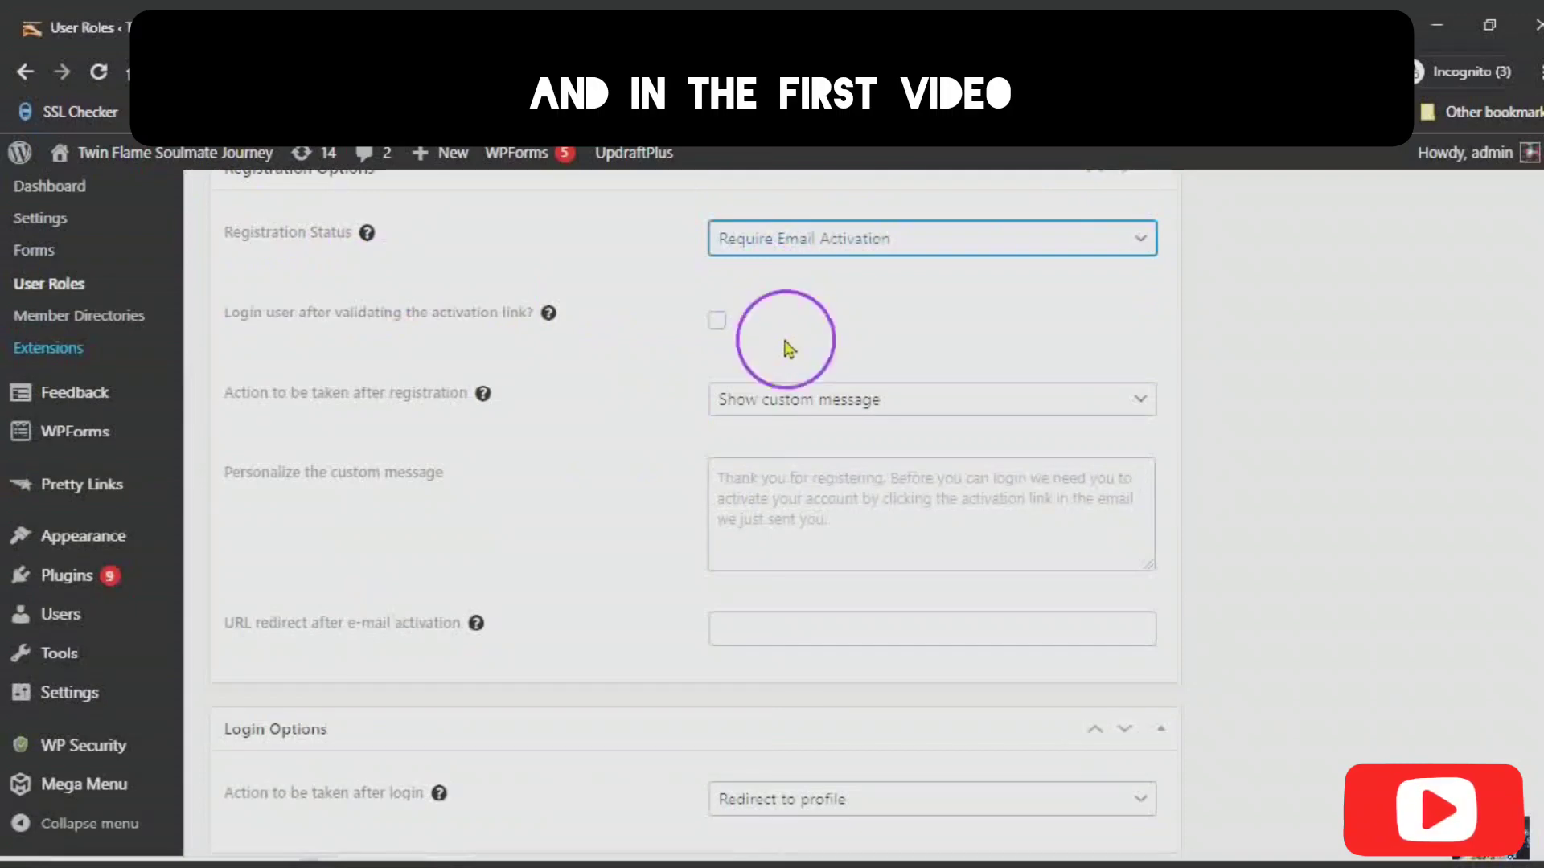
{"action": "left_click", "coordinate": [792, 335]}
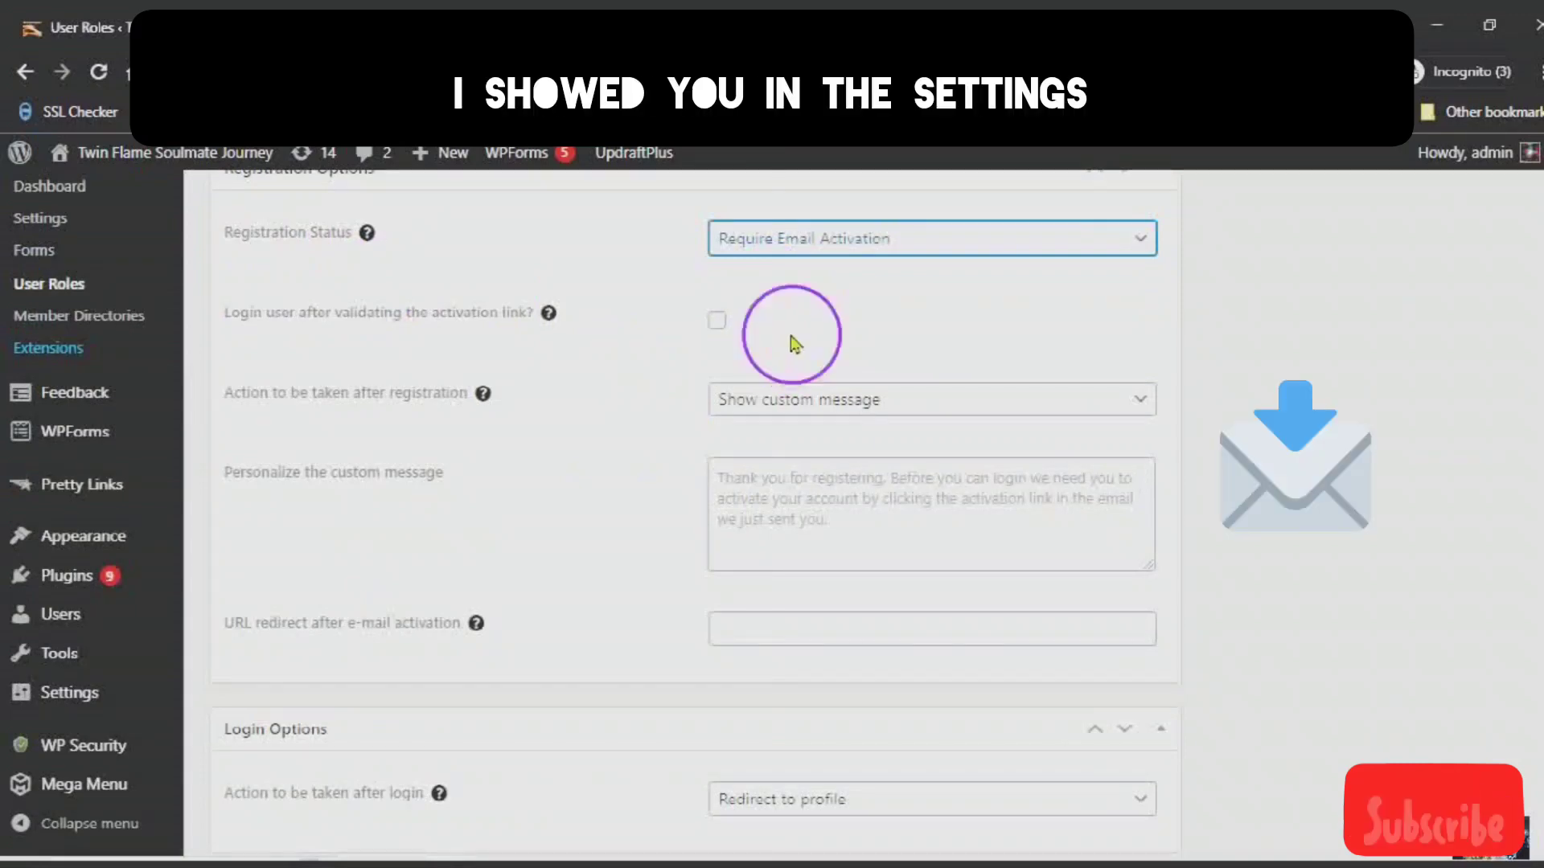
{"action": "left_click", "coordinate": [804, 317]}
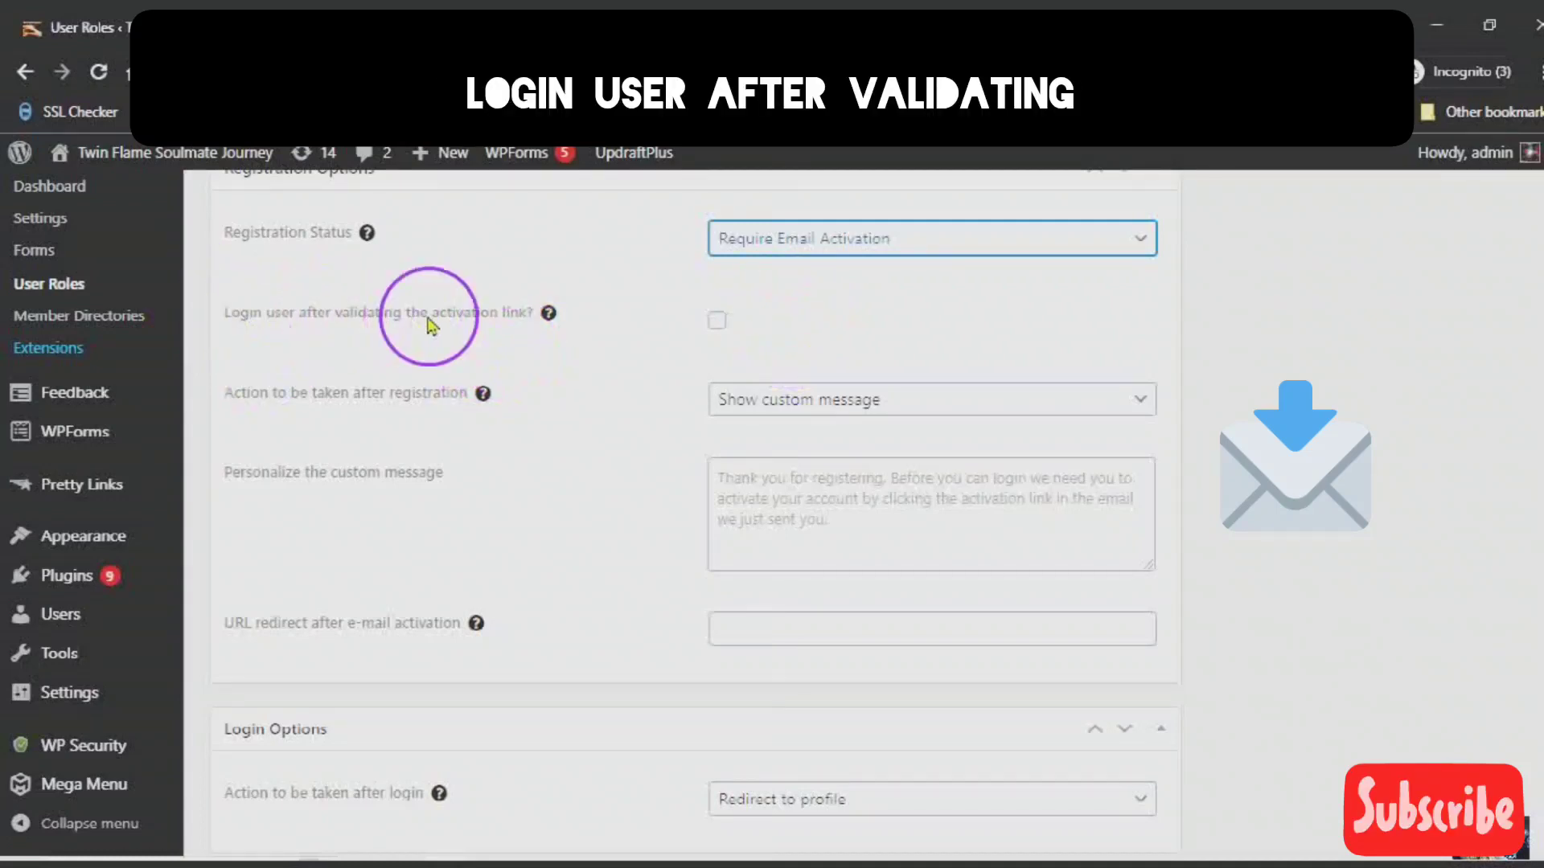
{"action": "left_click", "coordinate": [714, 322]}
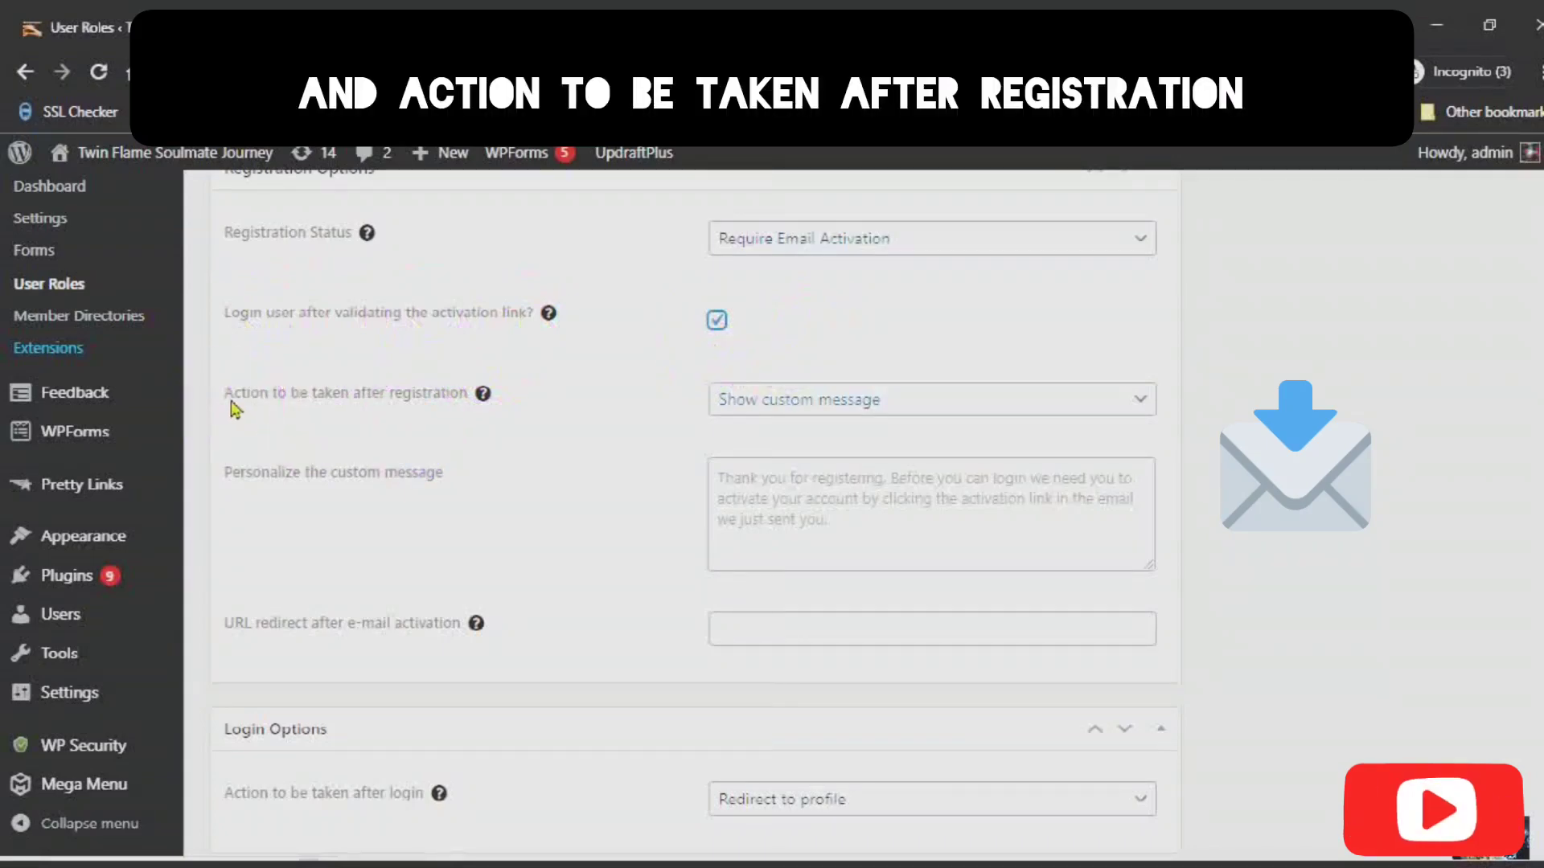
Set the after-registration action to Redirect to URL, leaving the custom URL blank.
{"action": "left_click", "coordinate": [1142, 402]}
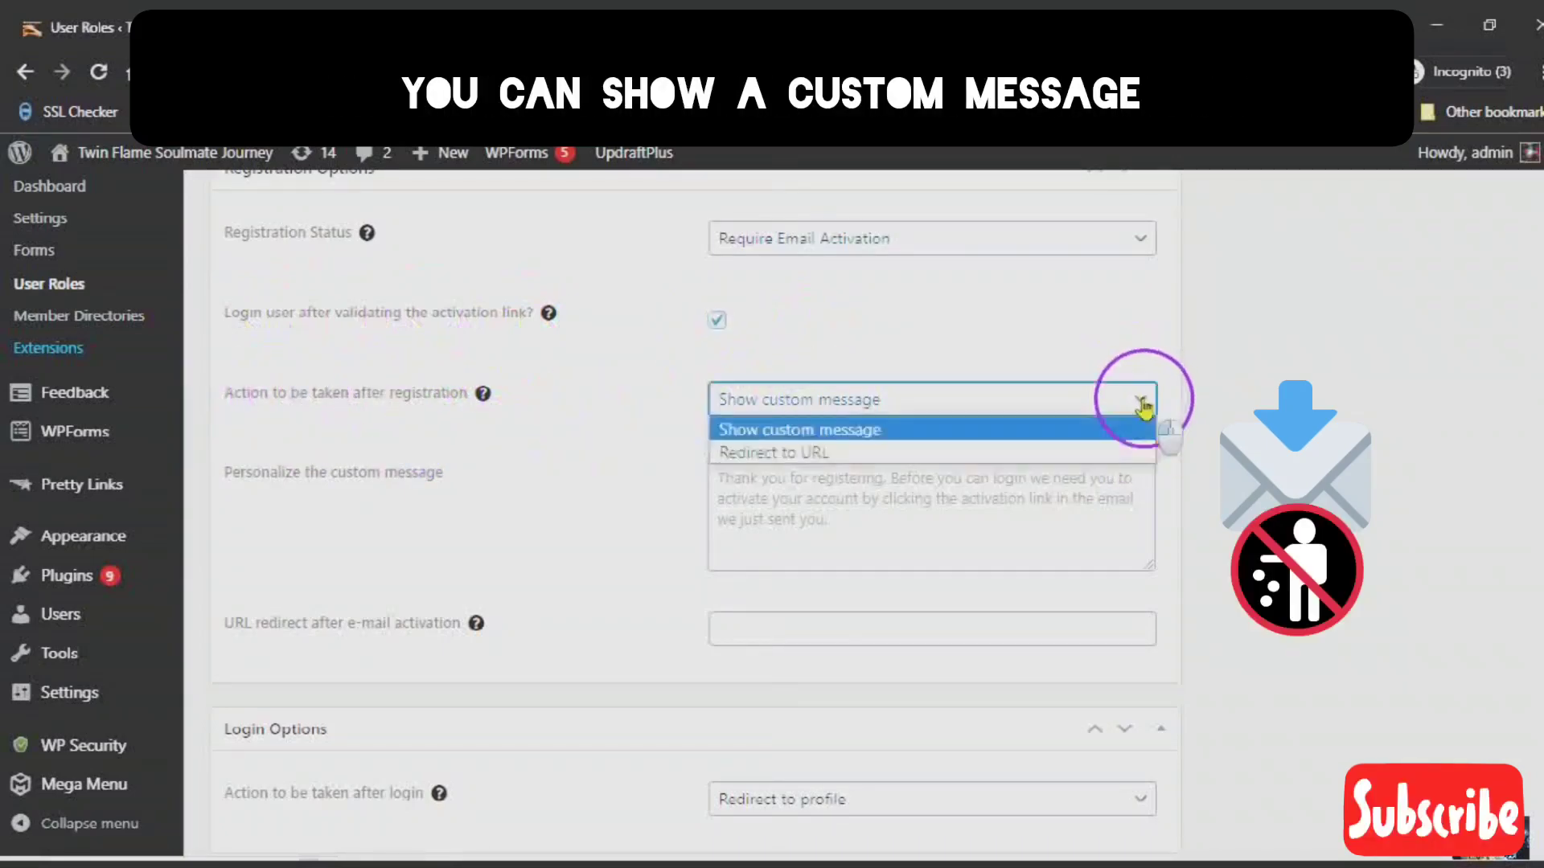
{"action": "left_click", "coordinate": [742, 456]}
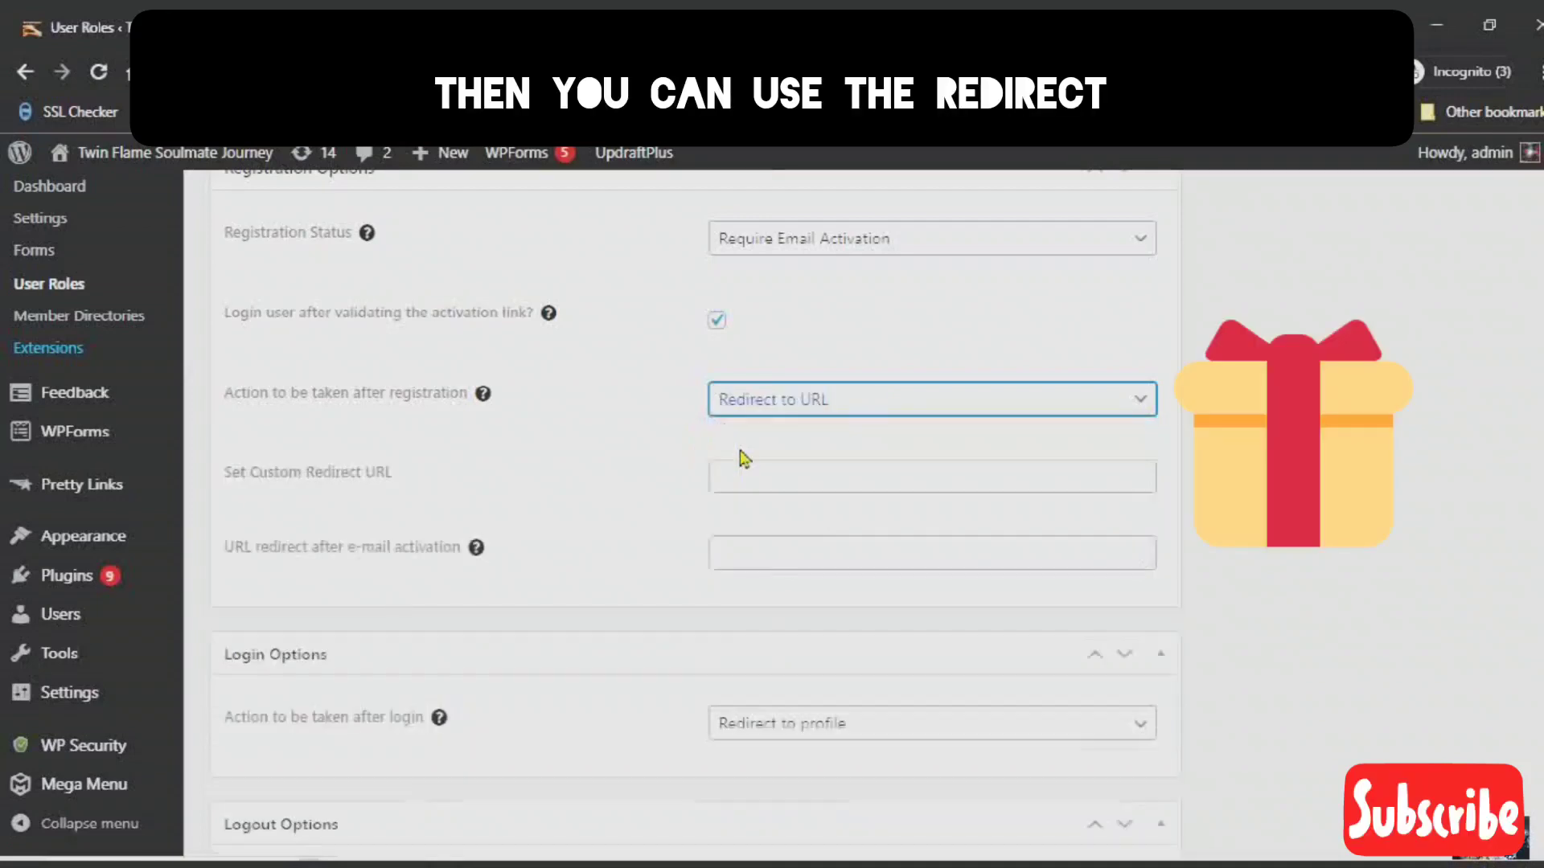
{"action": "left_click", "coordinate": [749, 476]}
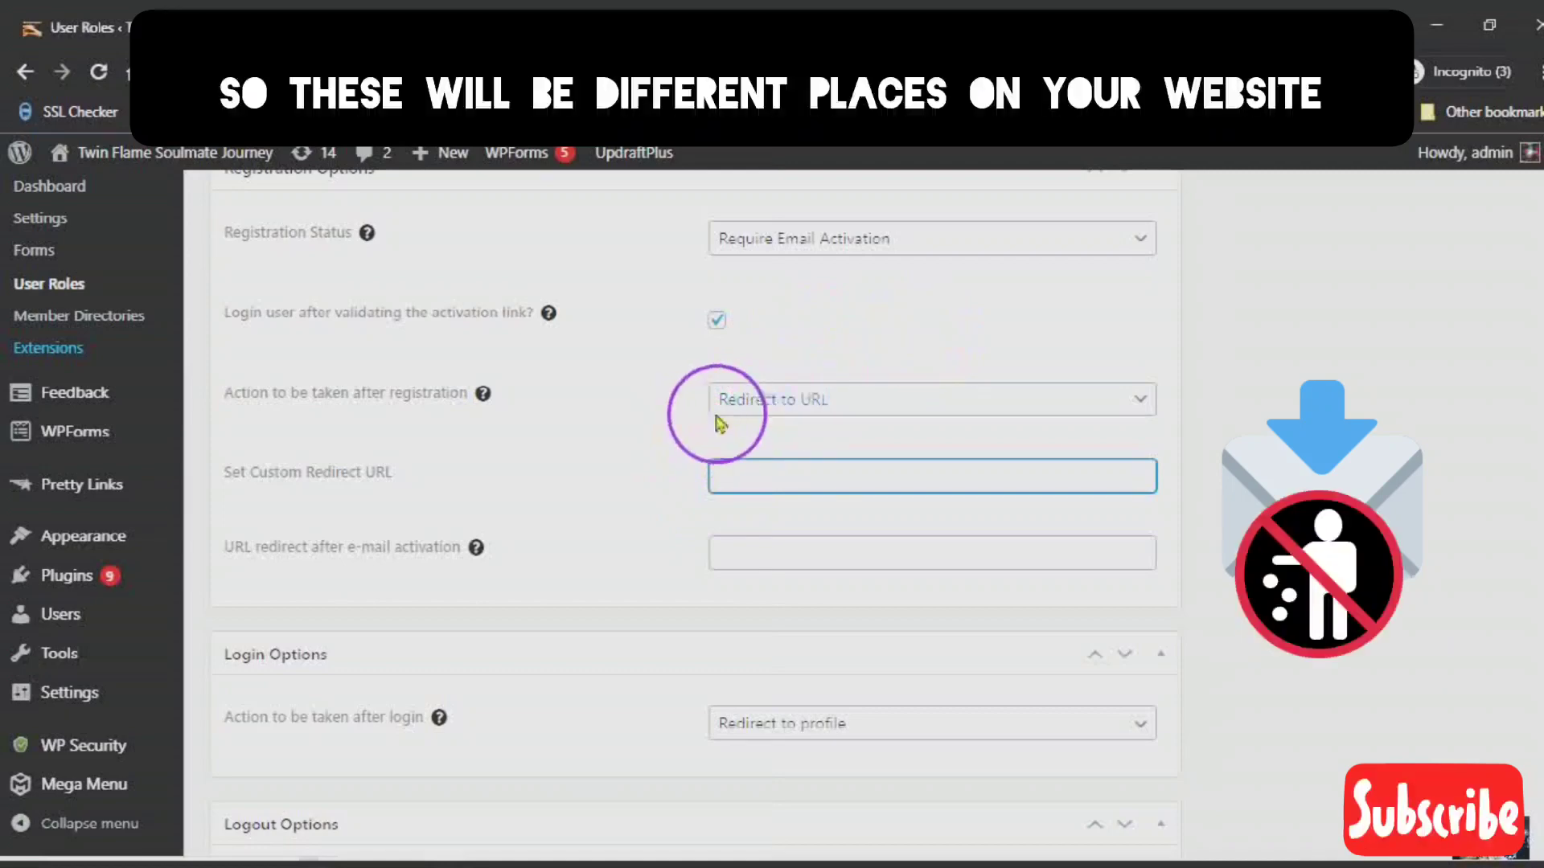
{"action": "scroll", "coordinate": [703, 422], "scroll_direction": "down", "scroll_amount": 1}
{"action": "scroll", "coordinate": [704, 422], "scroll_direction": "up", "scroll_amount": 1}
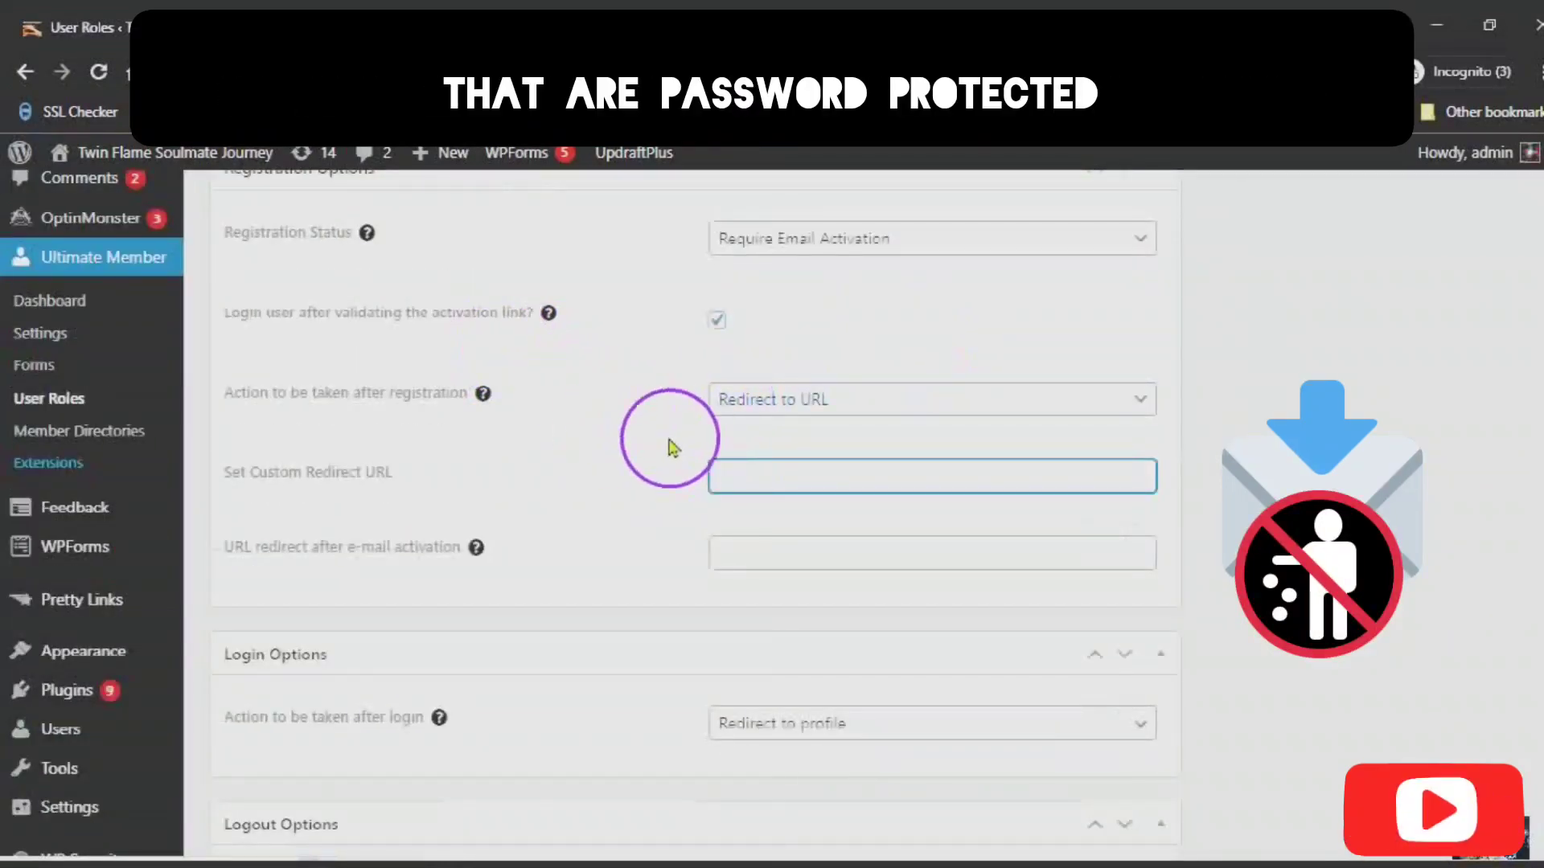
{"action": "left_click", "coordinate": [692, 382]}
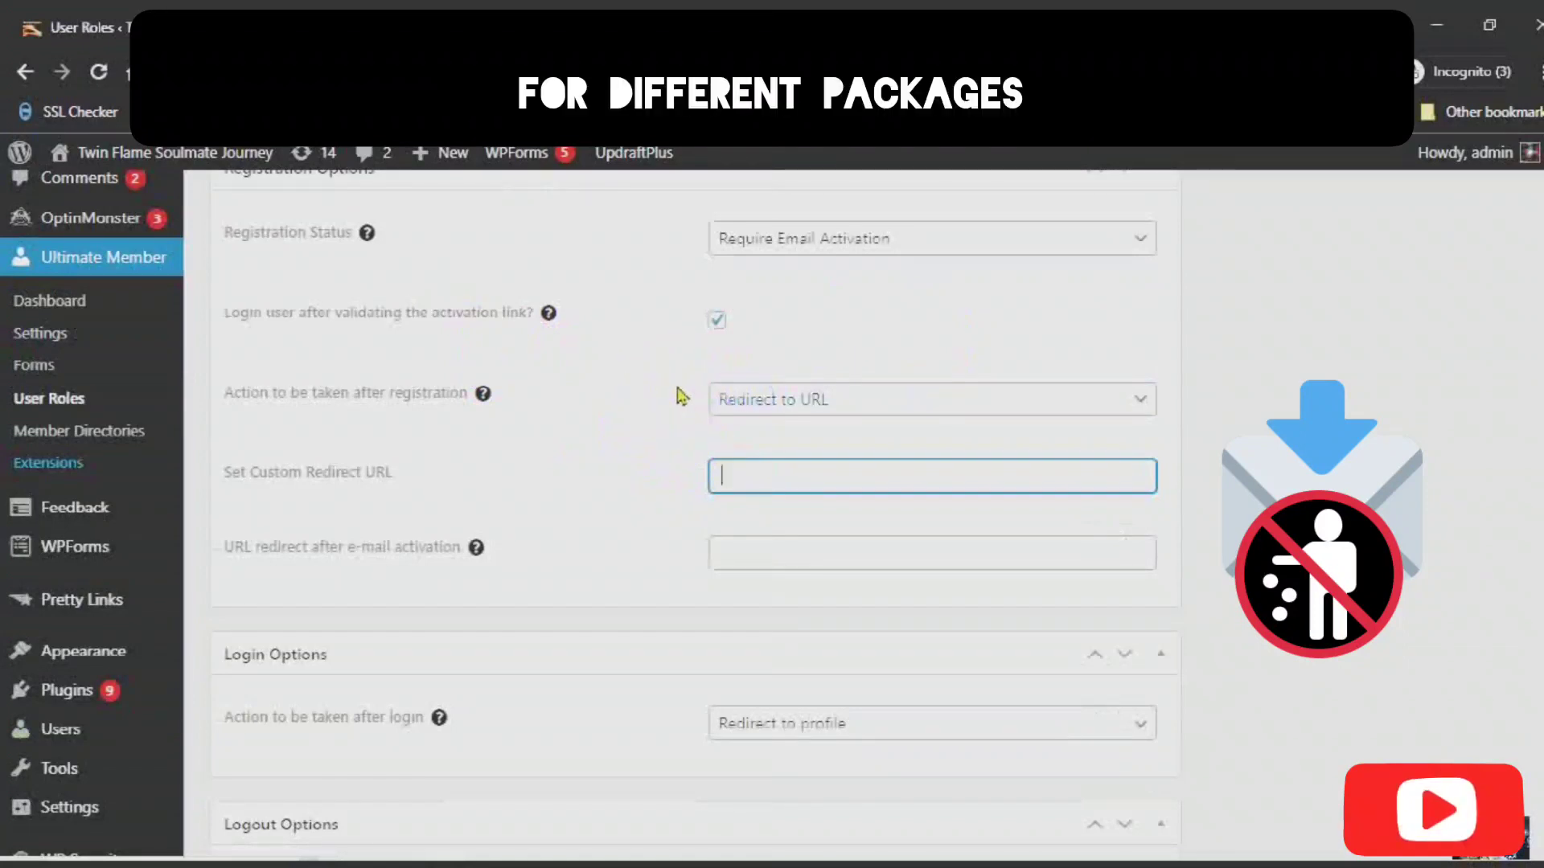
Set the Login Options after-login action to Redirect to profile.
{"action": "scroll", "coordinate": [680, 393], "scroll_direction": "down", "scroll_amount": 3}
{"action": "scroll", "coordinate": [680, 394], "scroll_direction": "down", "scroll_amount": 1}
{"action": "left_click", "coordinate": [426, 348]}
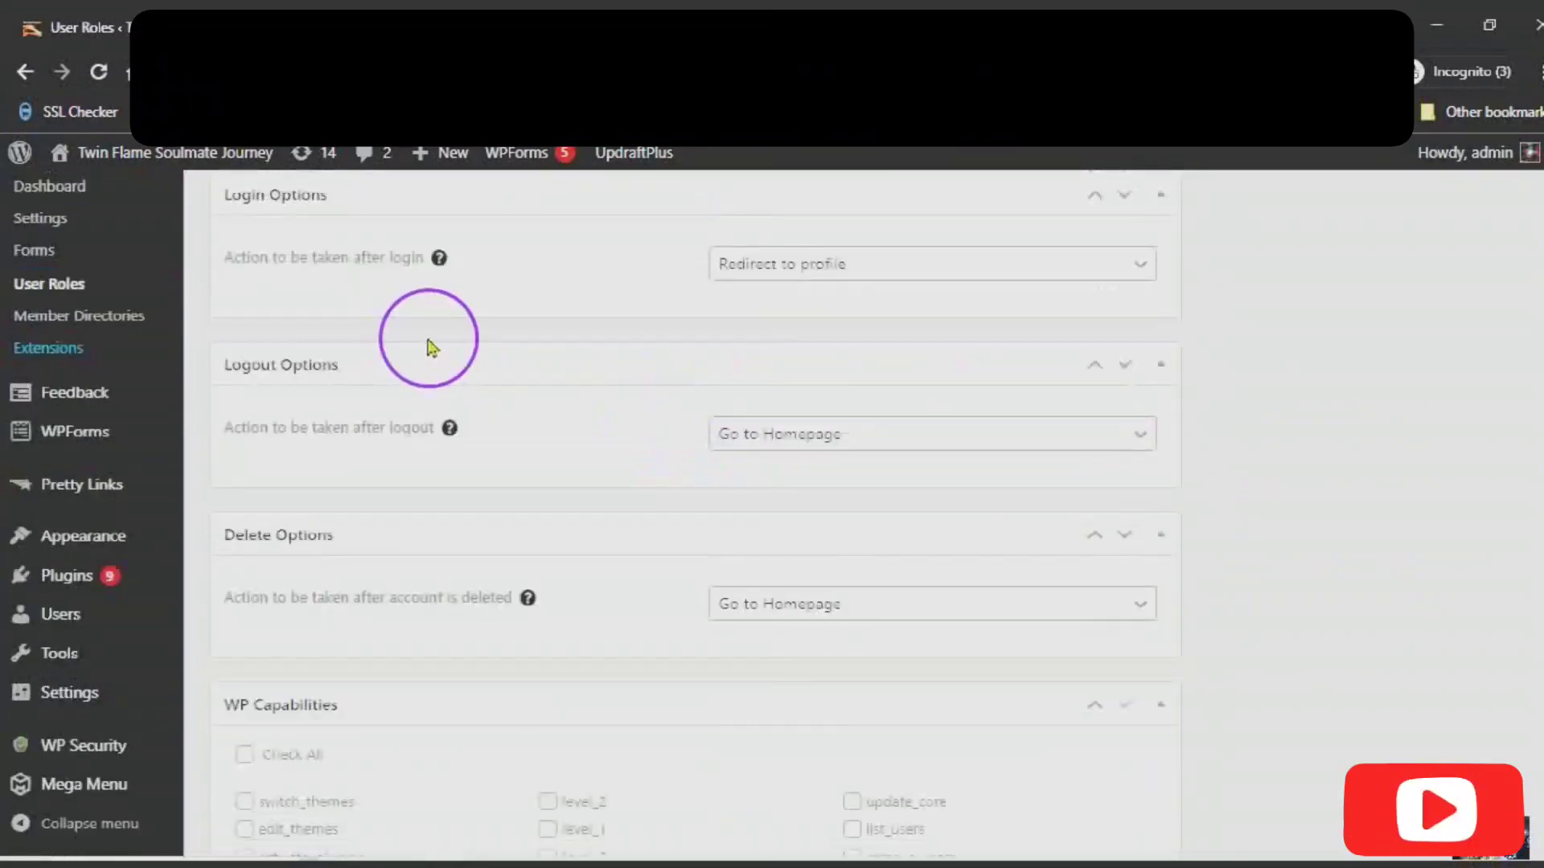
{"action": "left_click", "coordinate": [291, 281]}
{"action": "left_click", "coordinate": [254, 281]}
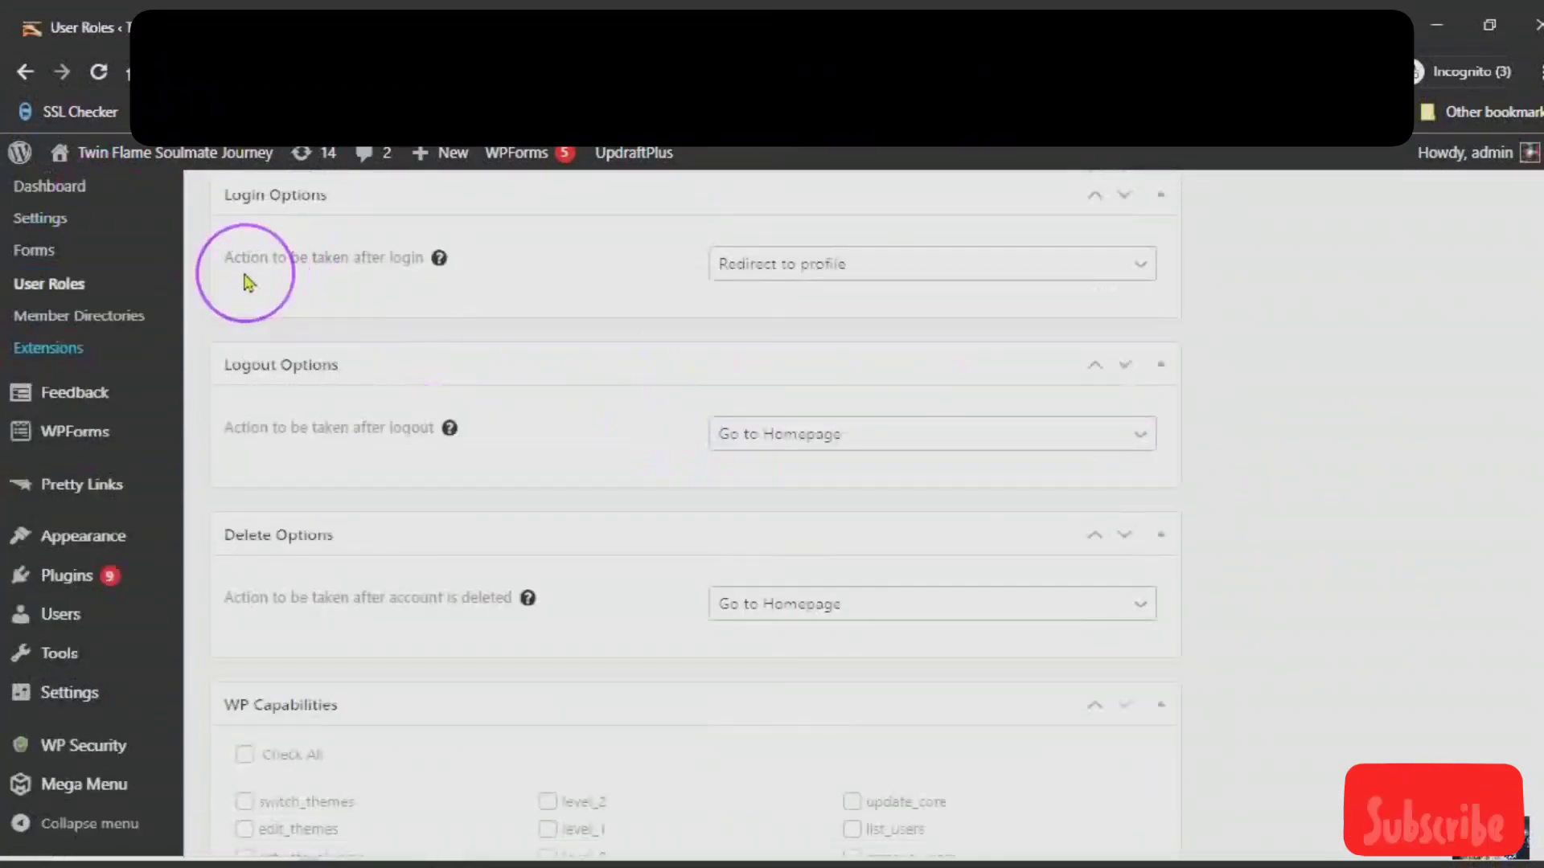
{"action": "left_click", "coordinate": [1141, 267]}
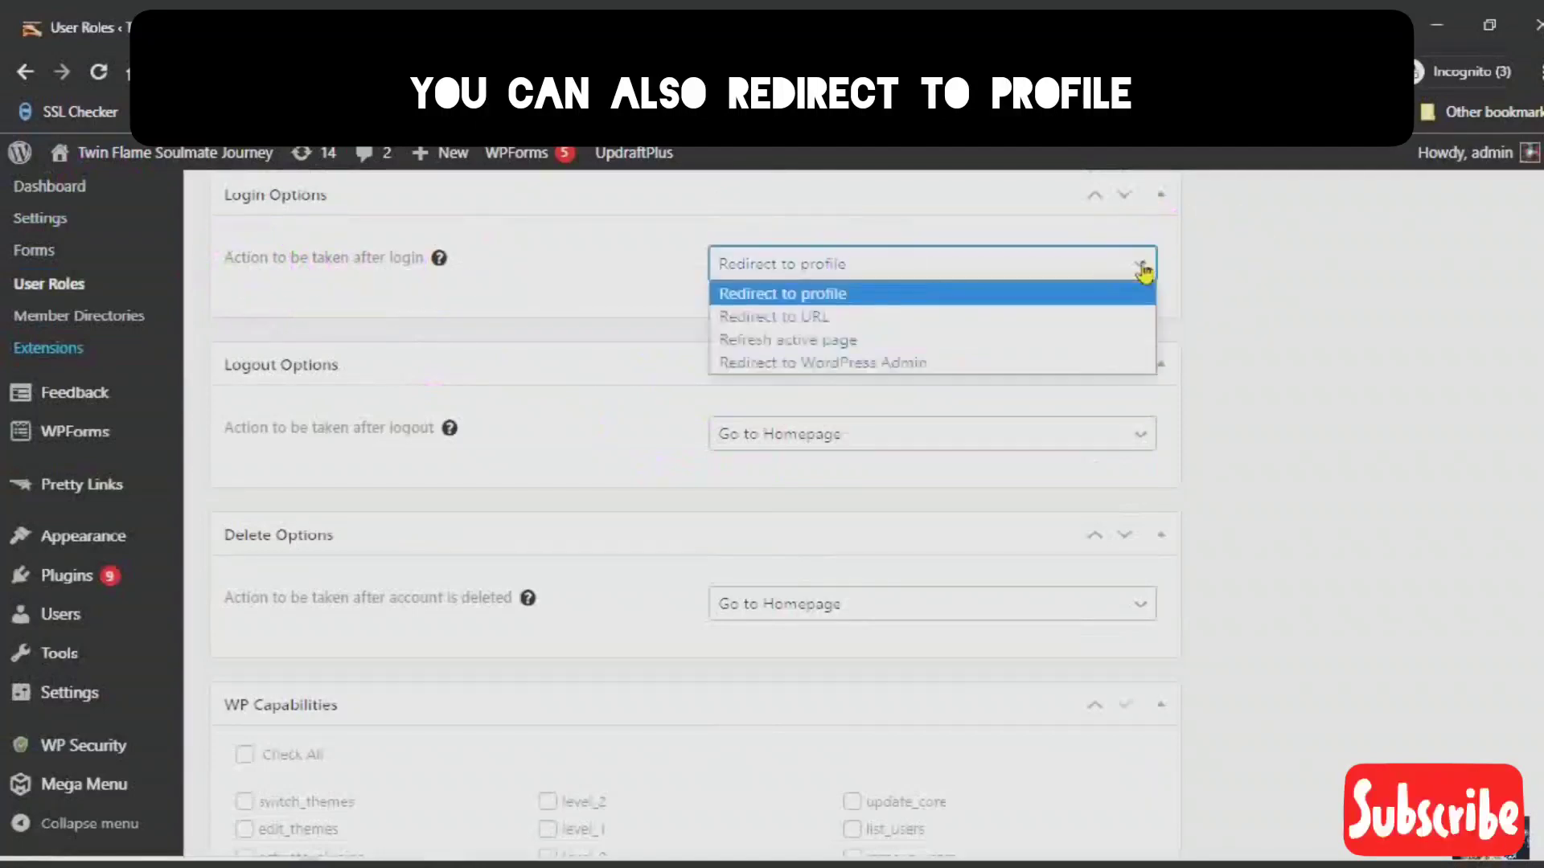
{"action": "left_click", "coordinate": [722, 320]}
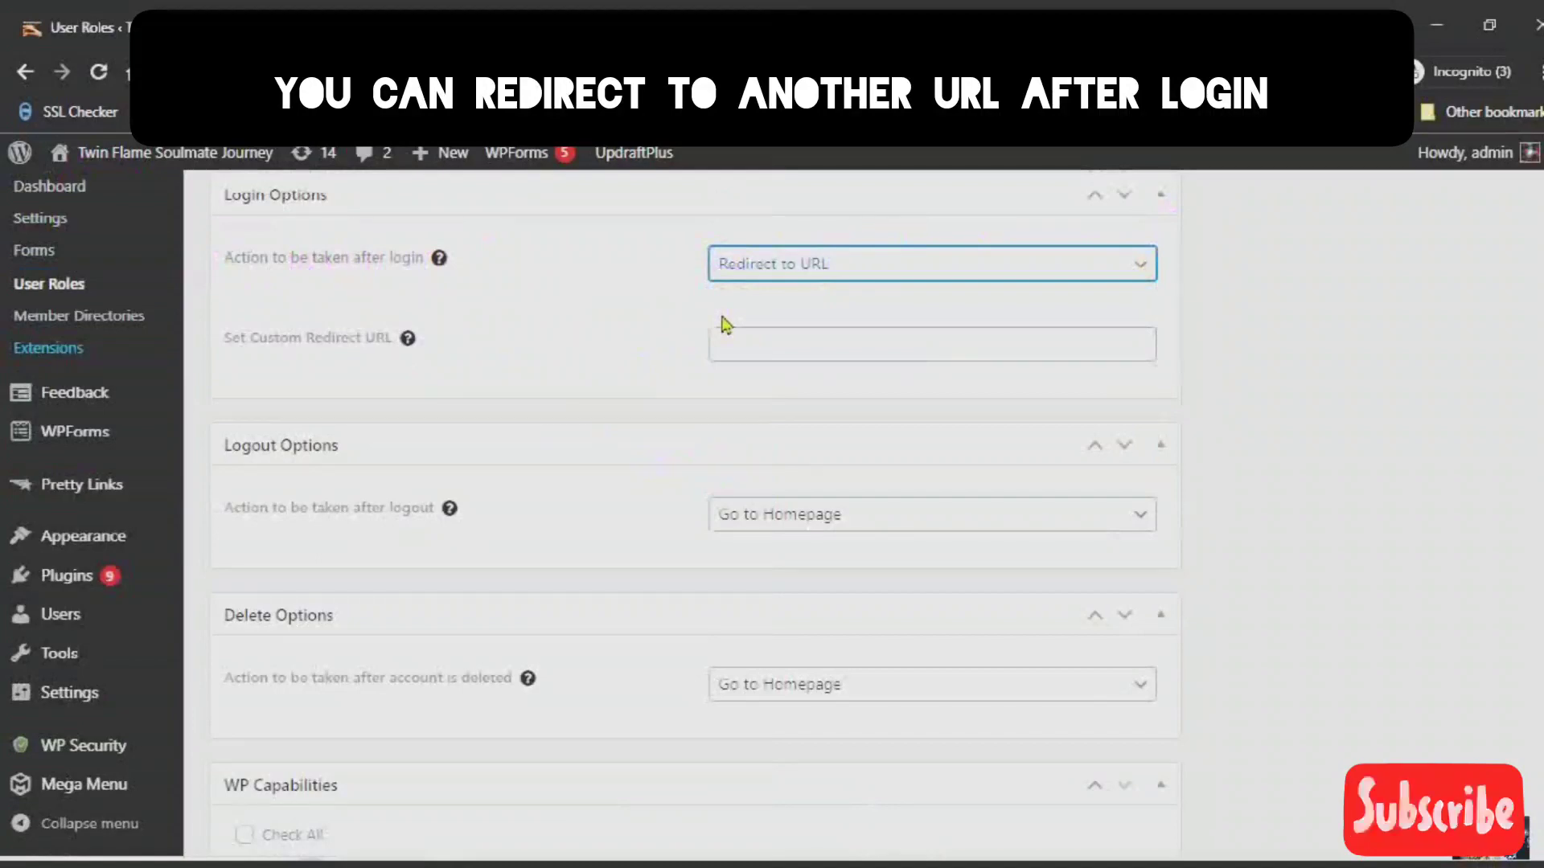
{"action": "left_click", "coordinate": [1141, 267]}
{"action": "left_click", "coordinate": [1141, 267]}
{"action": "left_click", "coordinate": [726, 354]}
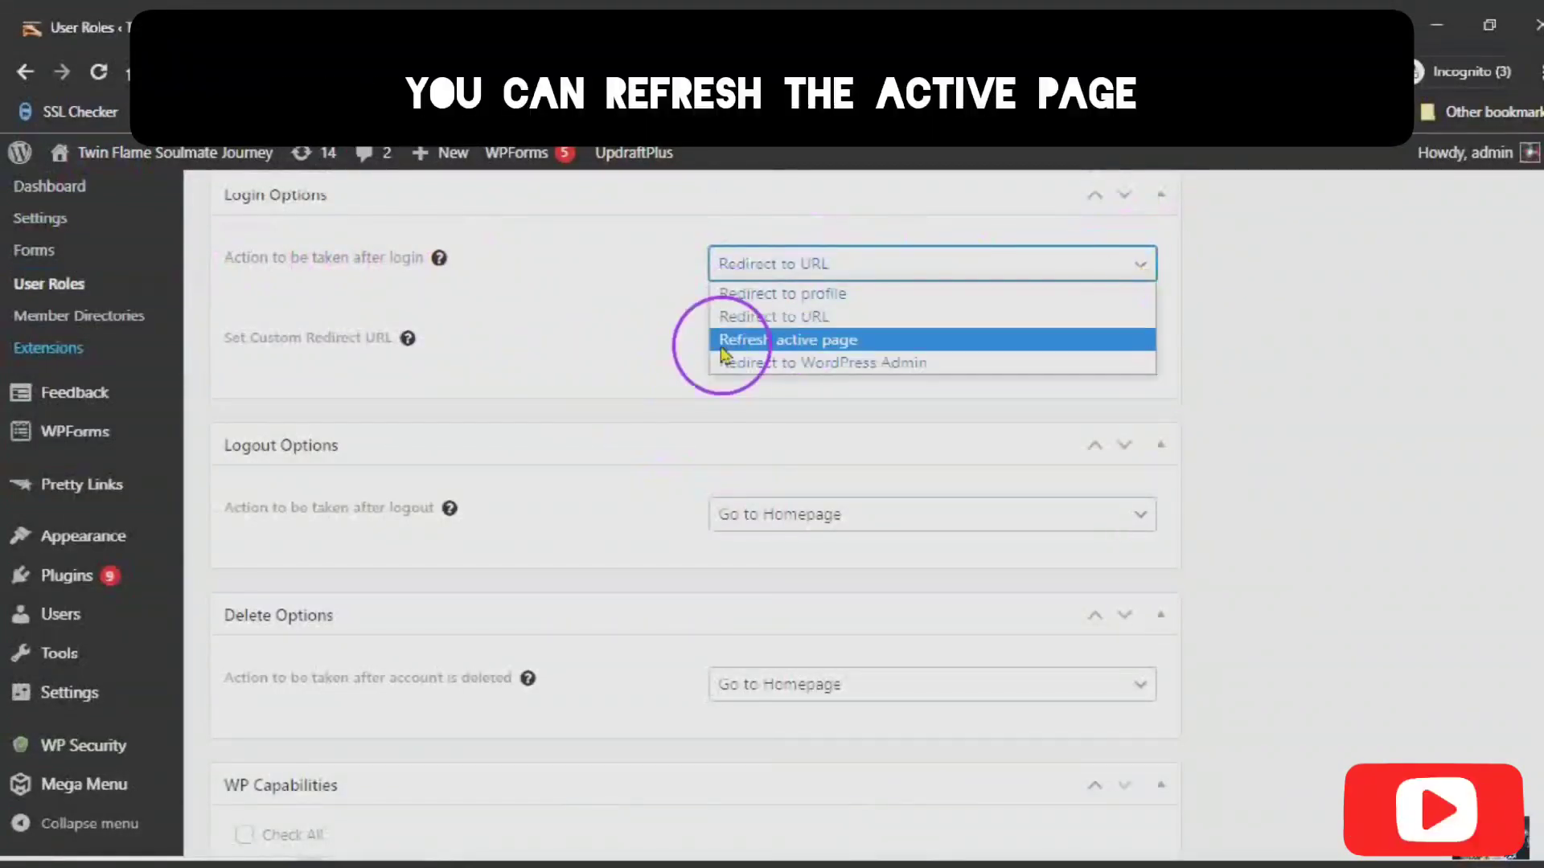
{"action": "left_click", "coordinate": [729, 366]}
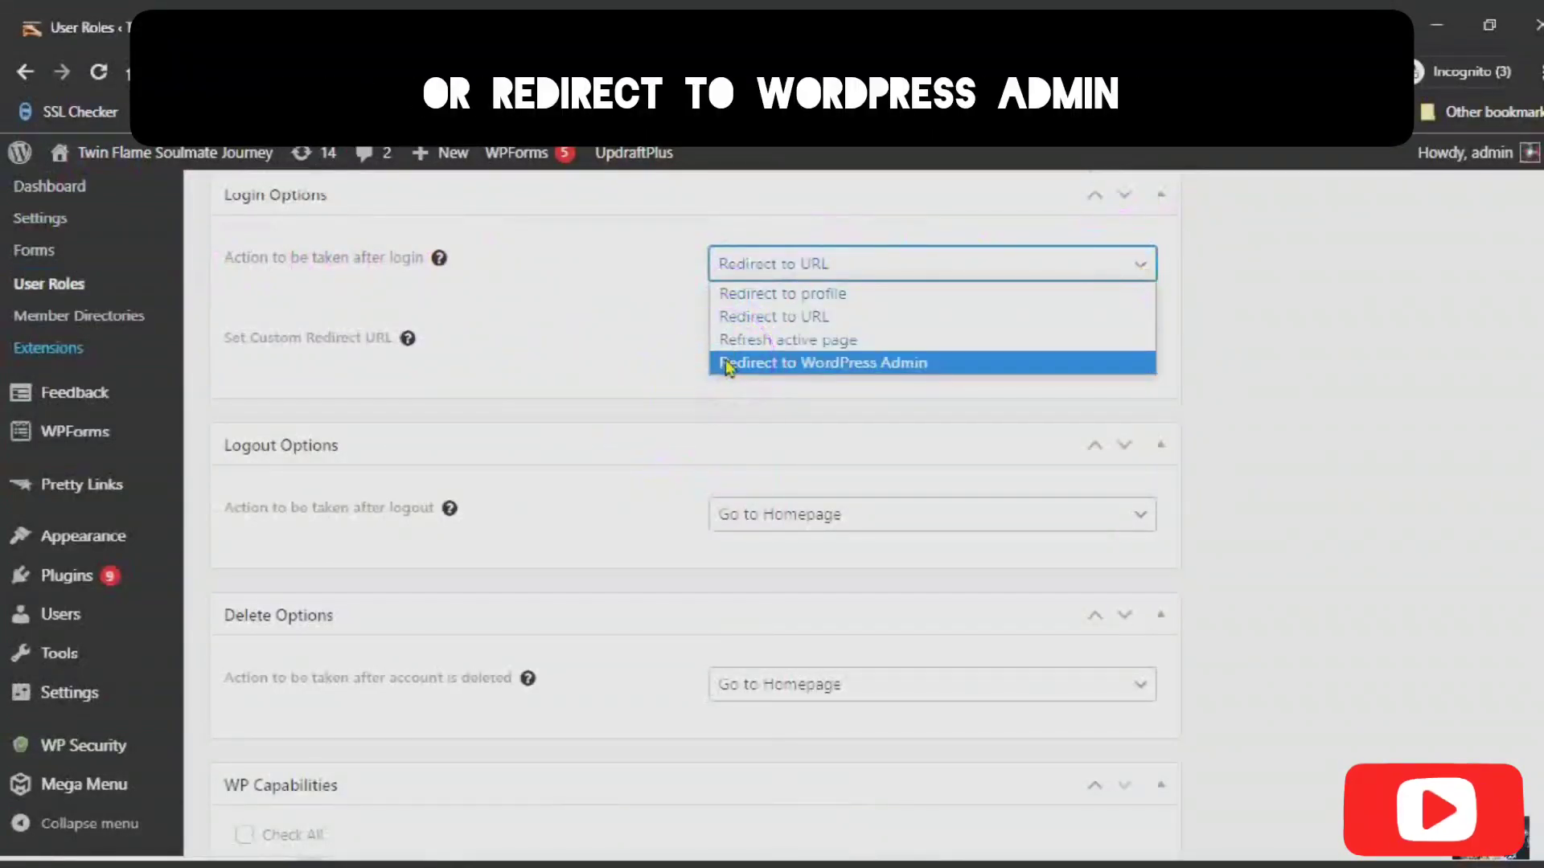
{"action": "left_click", "coordinate": [726, 296]}
{"action": "left_click", "coordinate": [726, 294]}
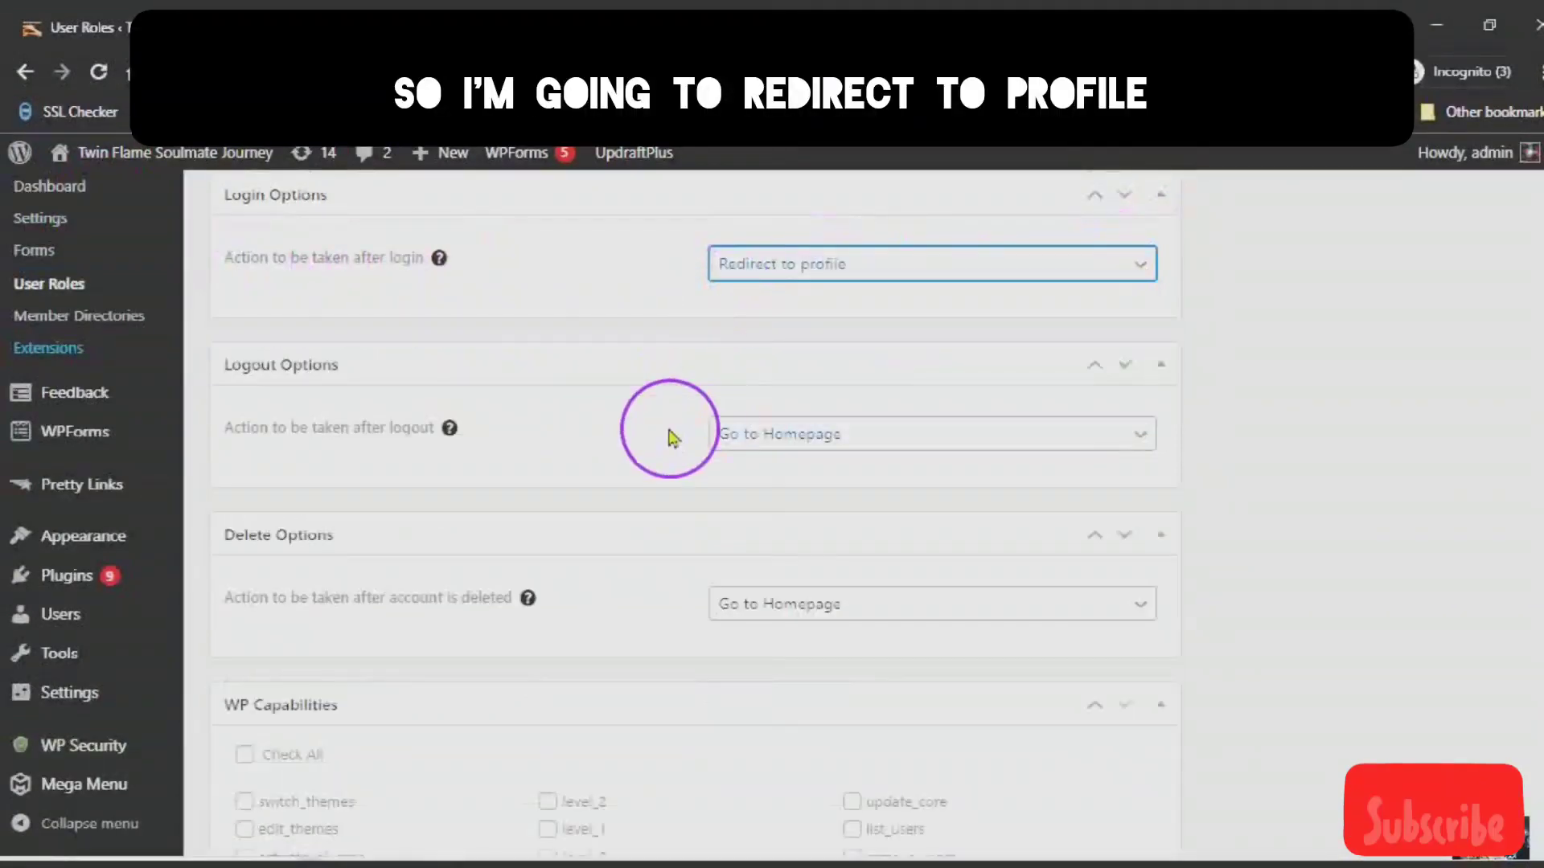
{"action": "scroll", "coordinate": [672, 439], "scroll_direction": "down", "scroll_amount": 3}
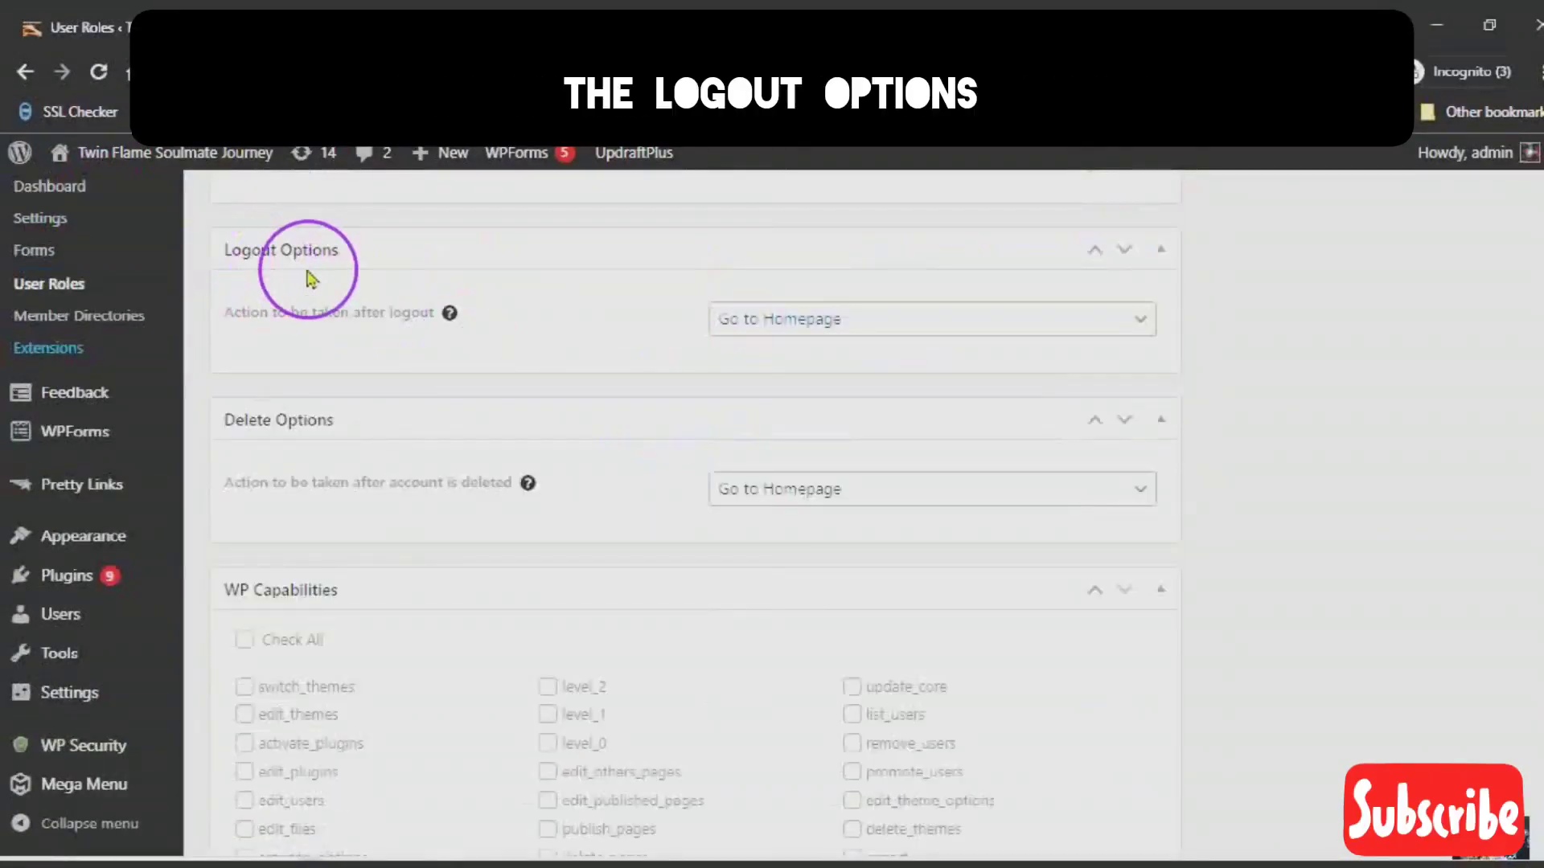
{"action": "left_click", "coordinate": [1143, 324]}
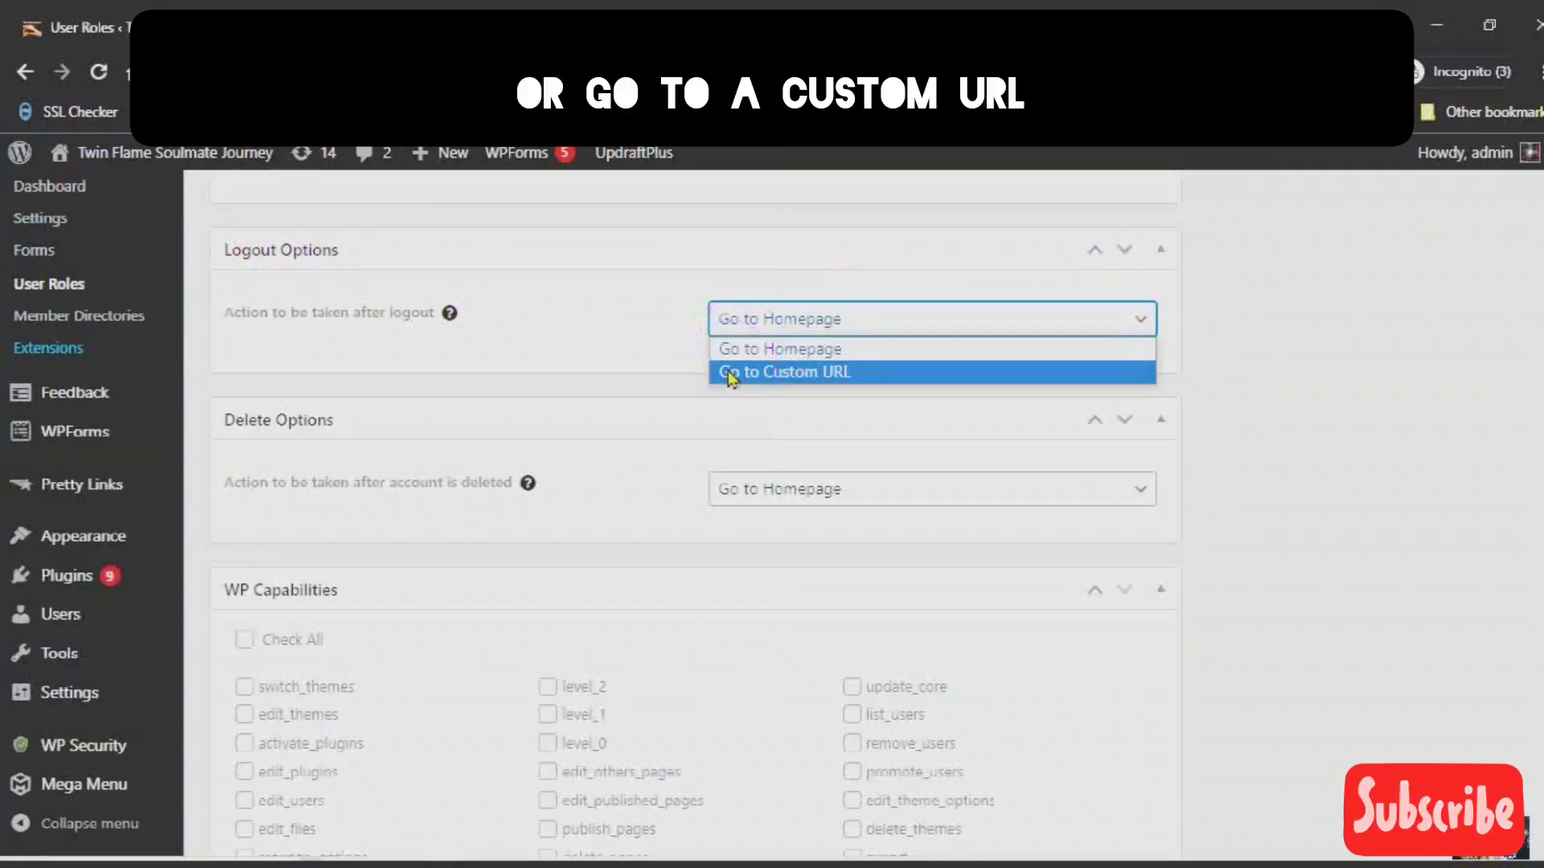
{"action": "left_click", "coordinate": [1137, 321]}
{"action": "scroll", "coordinate": [921, 341], "scroll_direction": "up", "scroll_amount": 2}
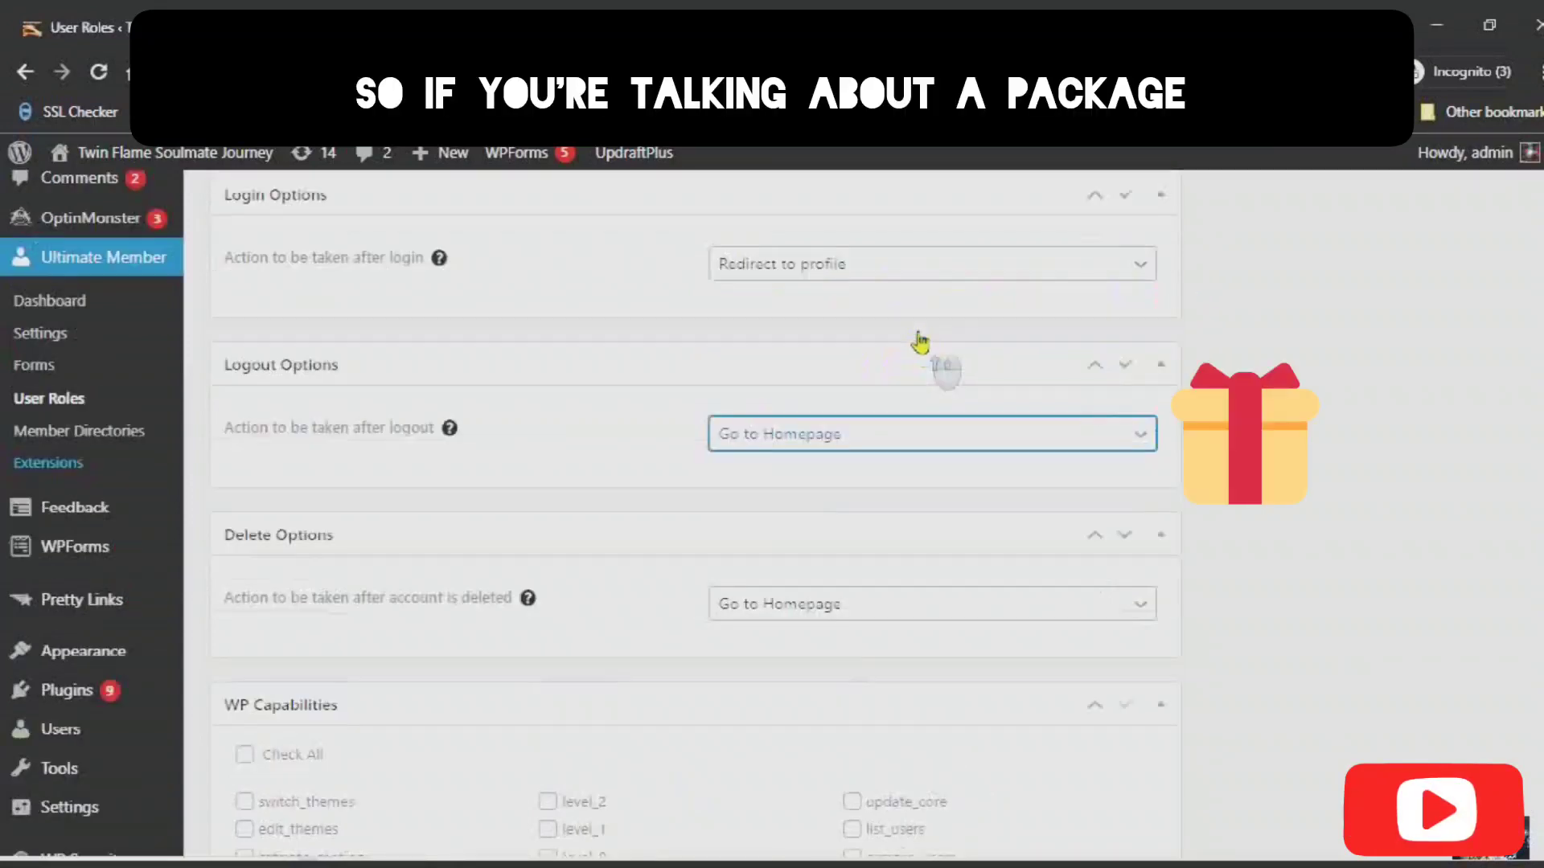
{"action": "scroll", "coordinate": [921, 342], "scroll_direction": "down", "scroll_amount": 4}
{"action": "scroll", "coordinate": [920, 338], "scroll_direction": "up", "scroll_amount": 3}
{"action": "left_click", "coordinate": [914, 310]}
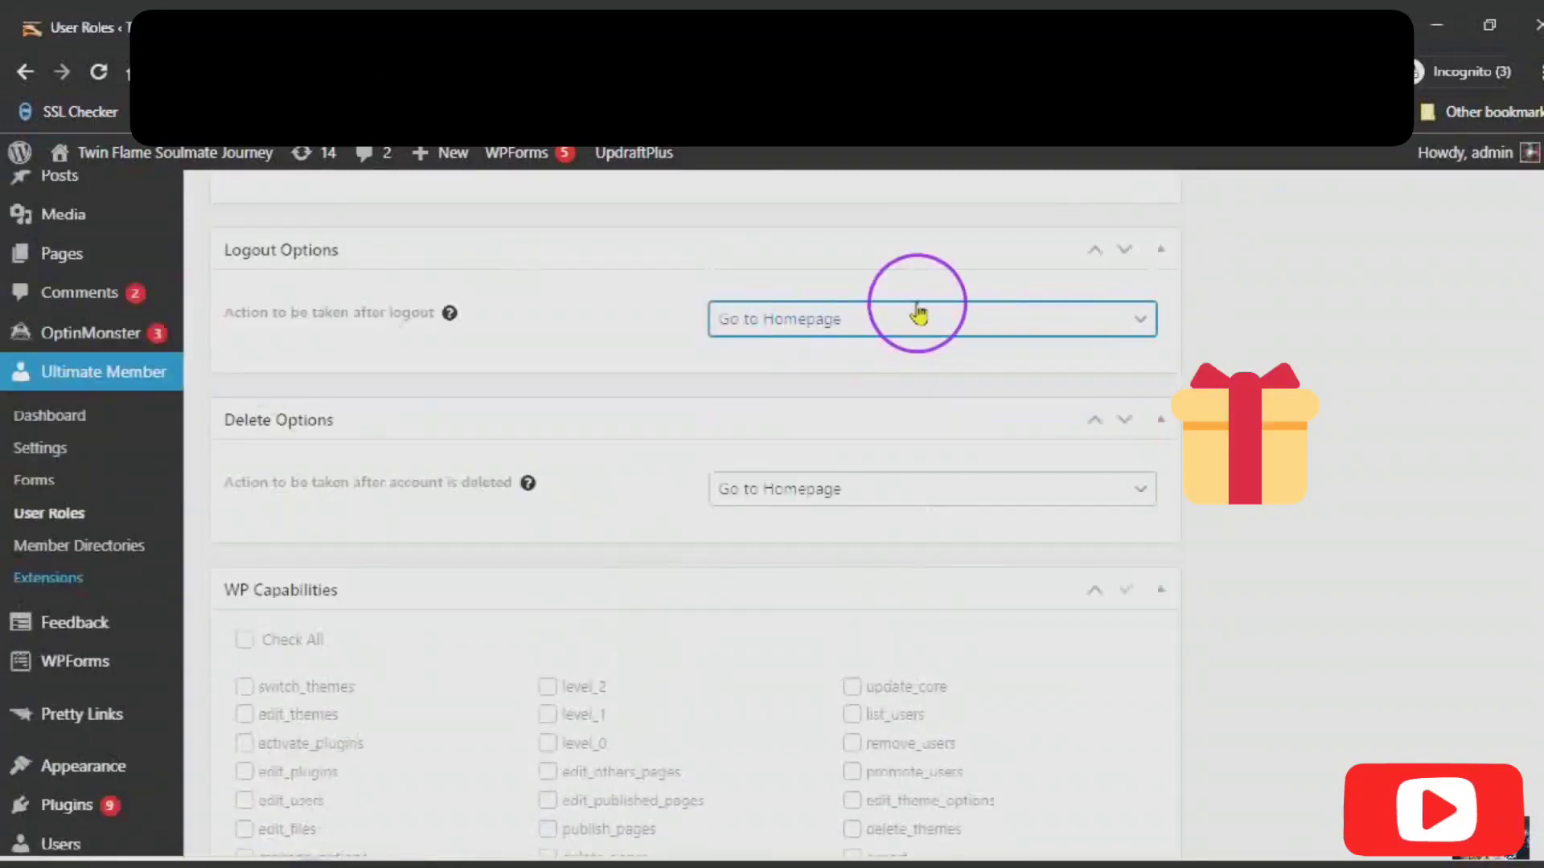
{"action": "left_click", "coordinate": [908, 317]}
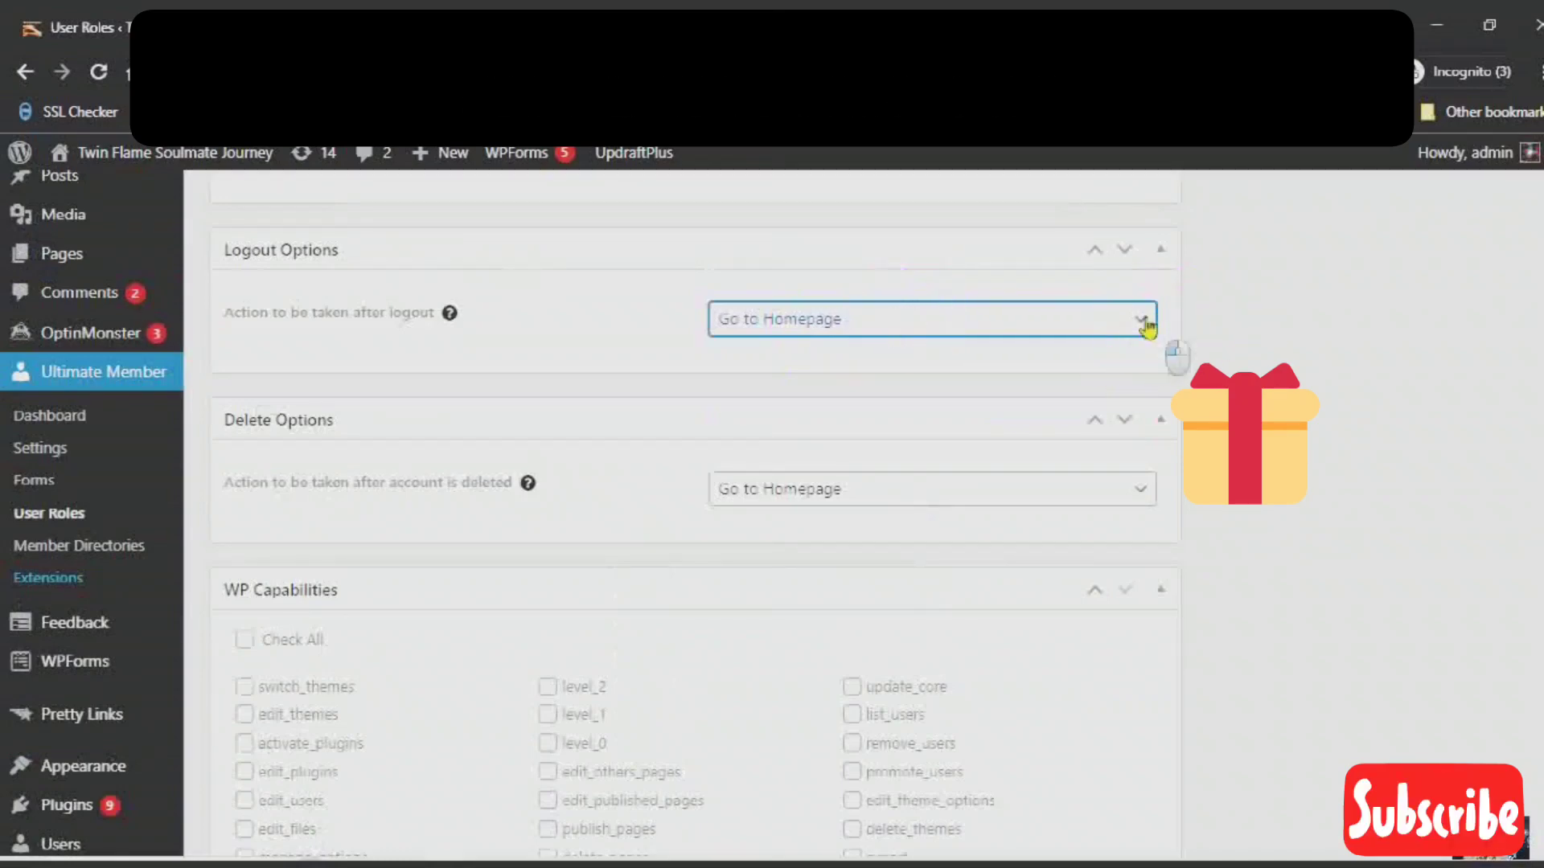
{"action": "left_click", "coordinate": [1146, 322]}
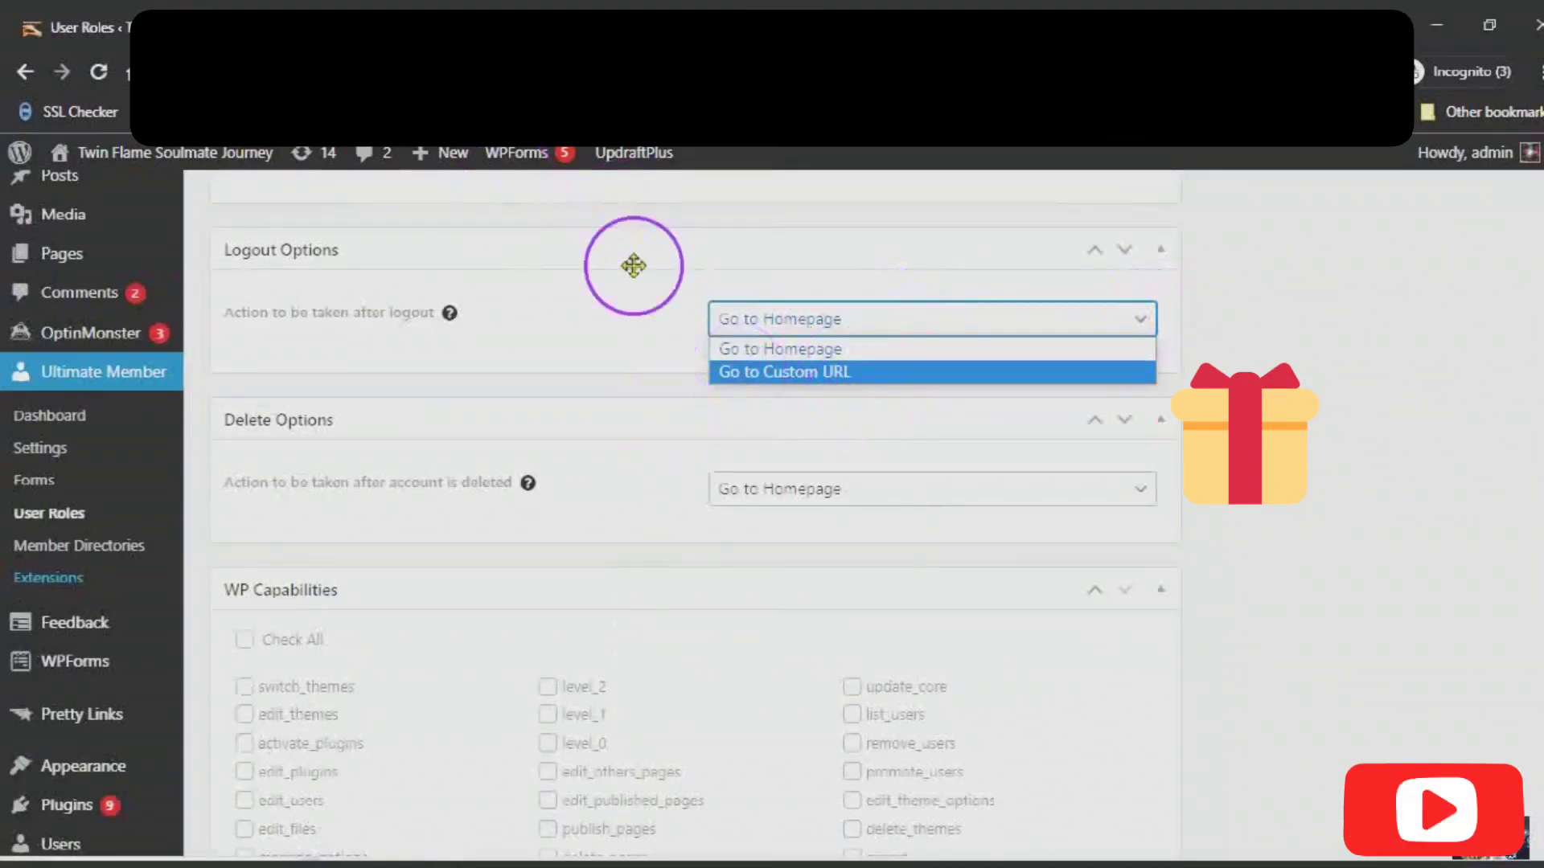
{"action": "left_click", "coordinate": [1239, 338]}
{"action": "scroll", "coordinate": [1044, 382], "scroll_direction": "down", "scroll_amount": 3}
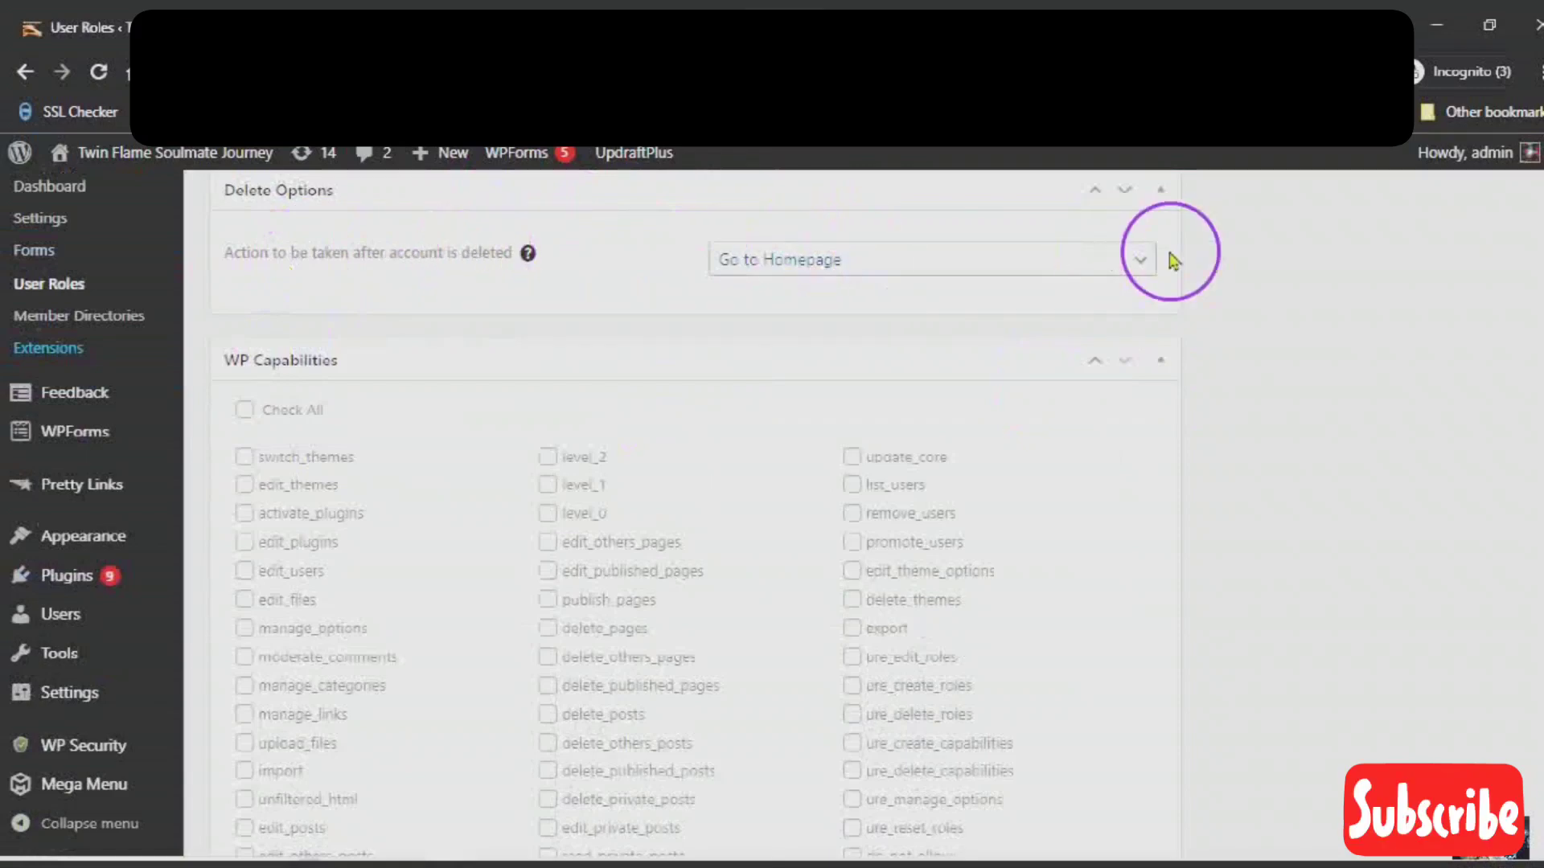
In WP Capabilities, tick publish_posts, edit_published_posts and level_9.
{"action": "scroll", "coordinate": [627, 343], "scroll_direction": "down", "scroll_amount": 2}
{"action": "scroll", "coordinate": [627, 344], "scroll_direction": "down", "scroll_amount": 6}
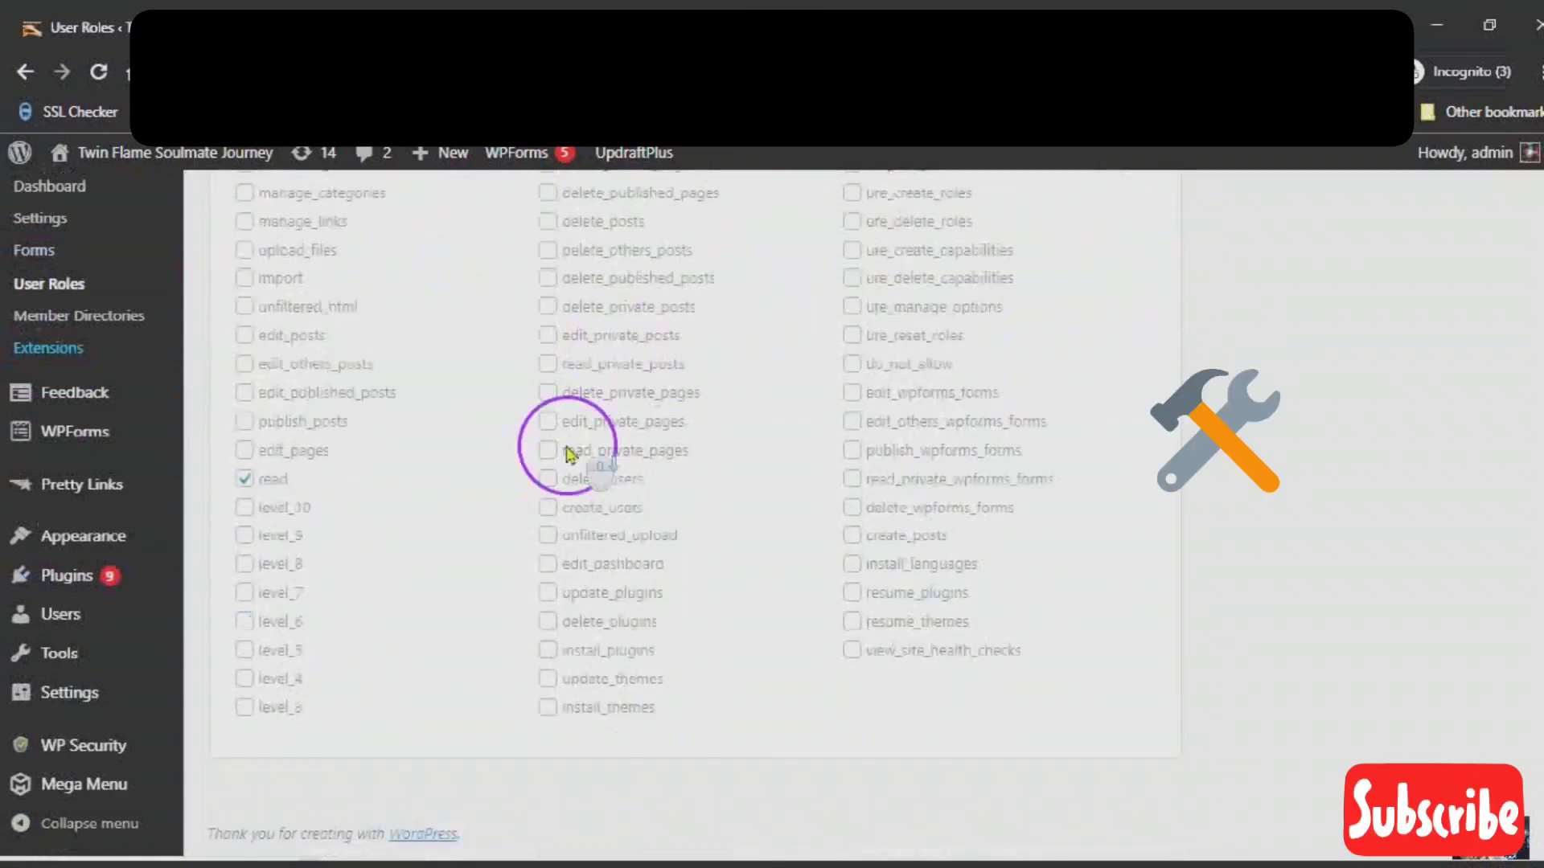
{"action": "scroll", "coordinate": [472, 559], "scroll_direction": "up", "scroll_amount": 6}
{"action": "scroll", "coordinate": [466, 539], "scroll_direction": "up", "scroll_amount": 4}
{"action": "scroll", "coordinate": [468, 535], "scroll_direction": "down", "scroll_amount": 6}
{"action": "scroll", "coordinate": [386, 313], "scroll_direction": "up", "scroll_amount": 2}
{"action": "scroll", "coordinate": [394, 302], "scroll_direction": "up", "scroll_amount": 7}
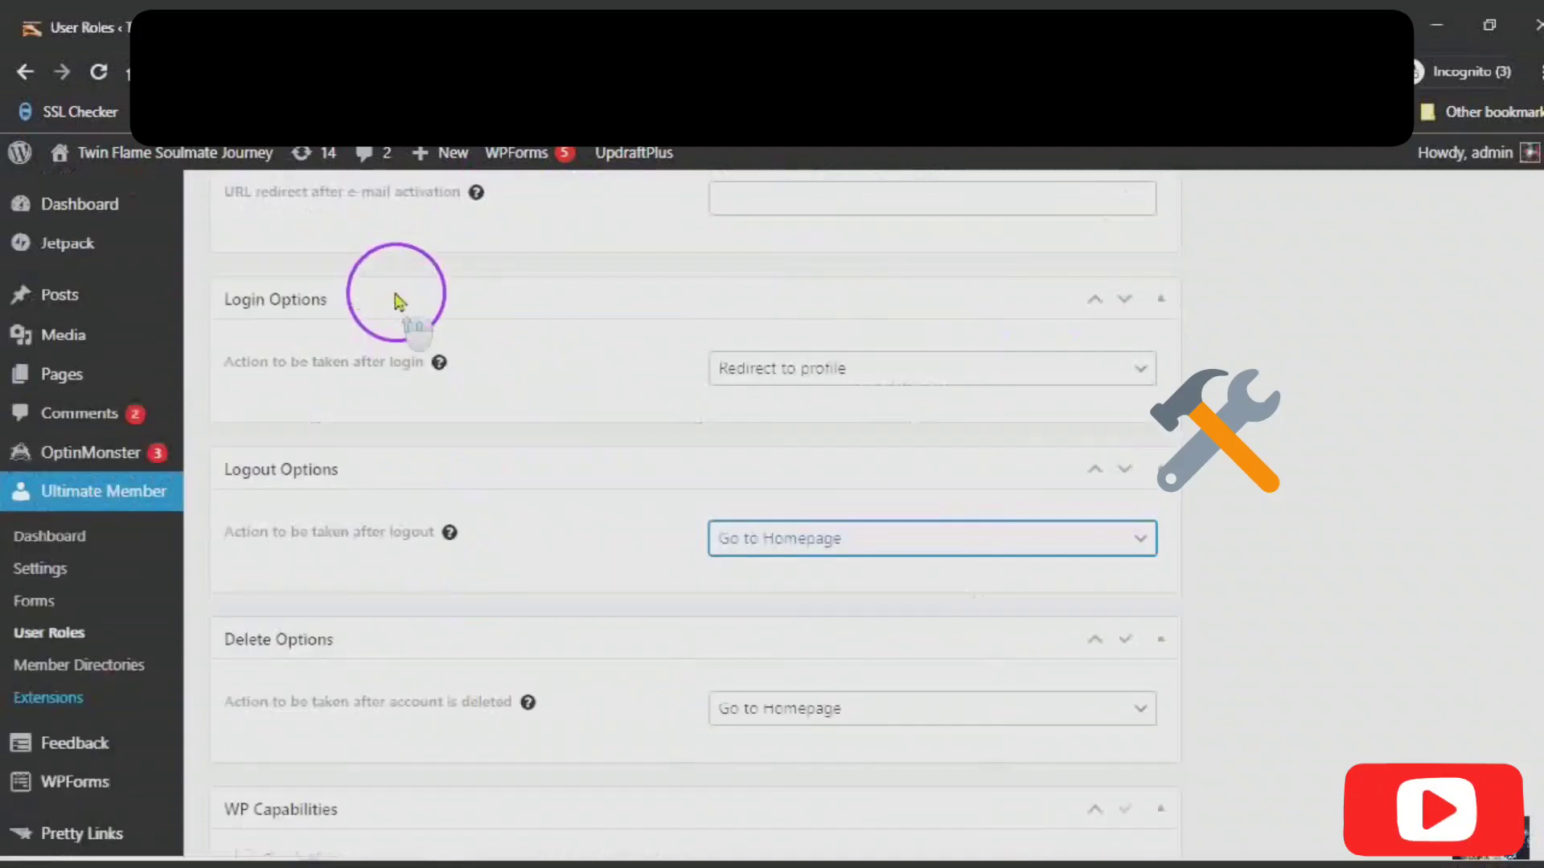
{"action": "scroll", "coordinate": [402, 313], "scroll_direction": "up", "scroll_amount": 15}
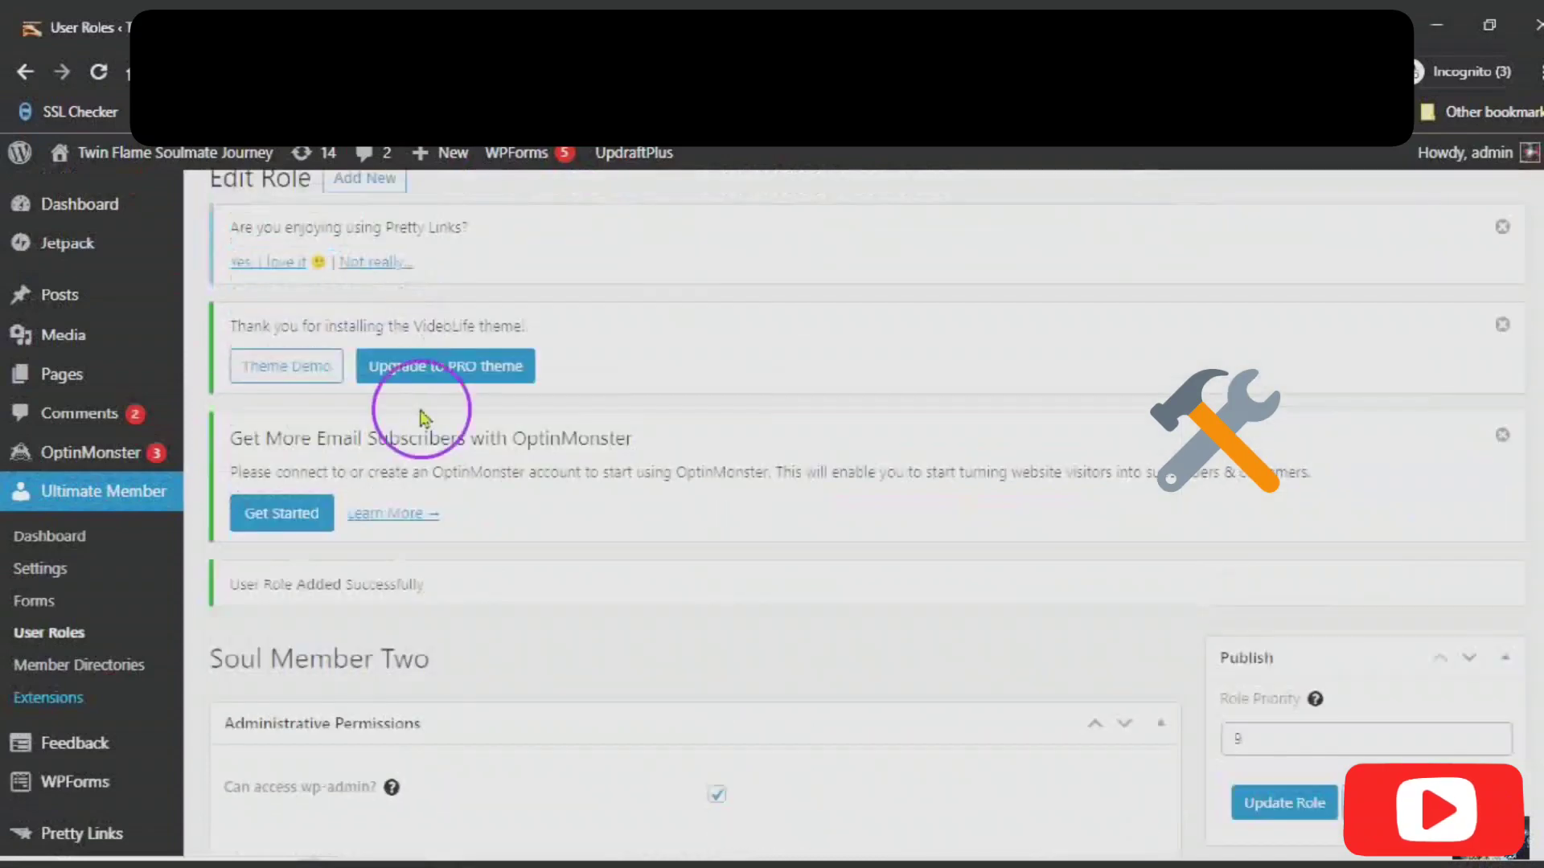
{"action": "scroll", "coordinate": [450, 483], "scroll_direction": "down", "scroll_amount": 14}
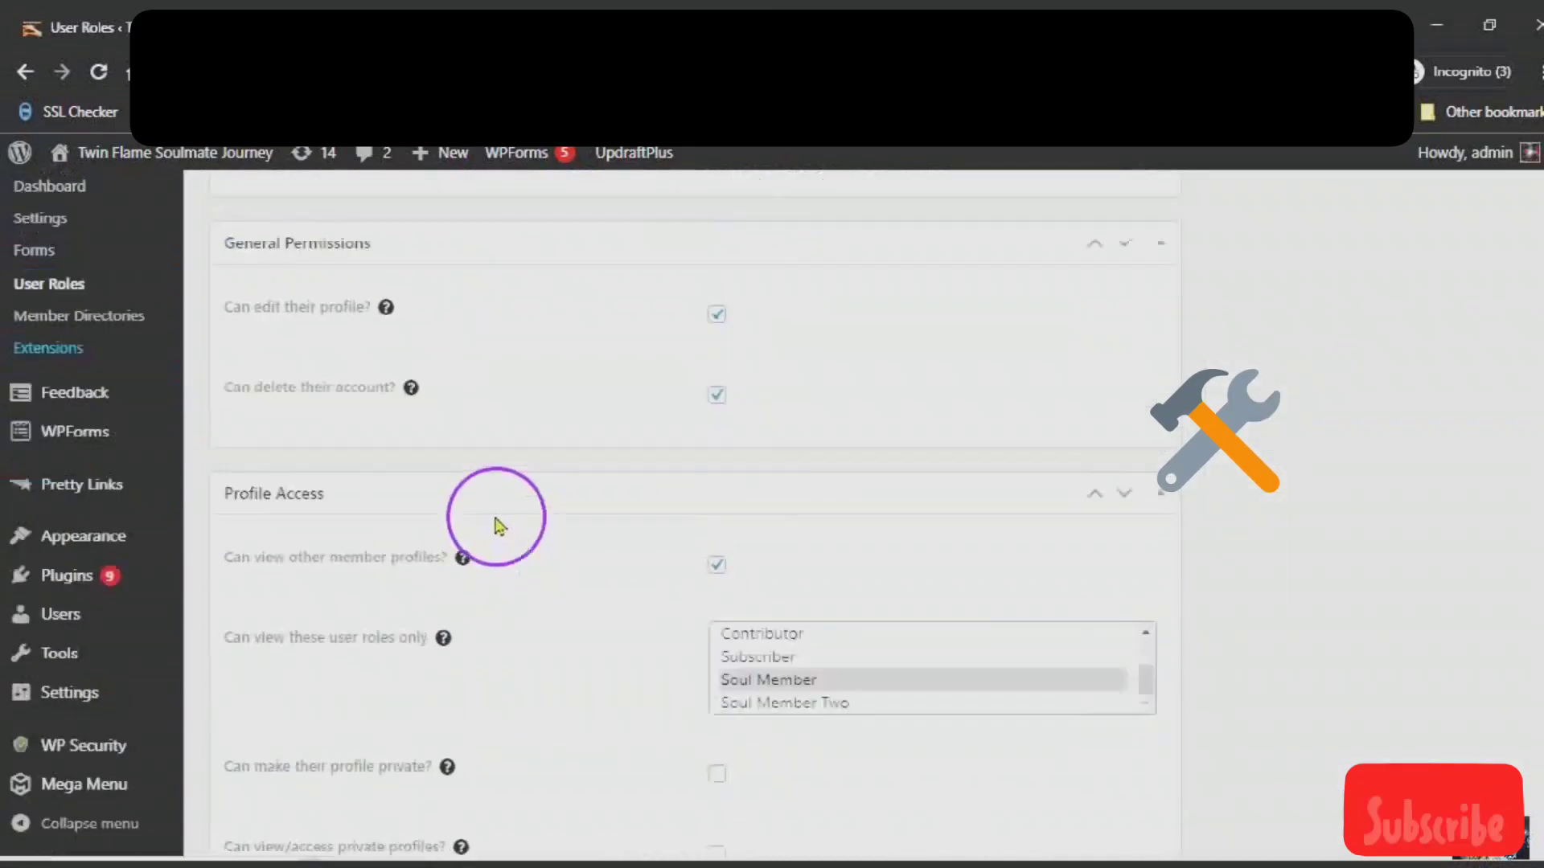
{"action": "scroll", "coordinate": [495, 523], "scroll_direction": "down", "scroll_amount": 20}
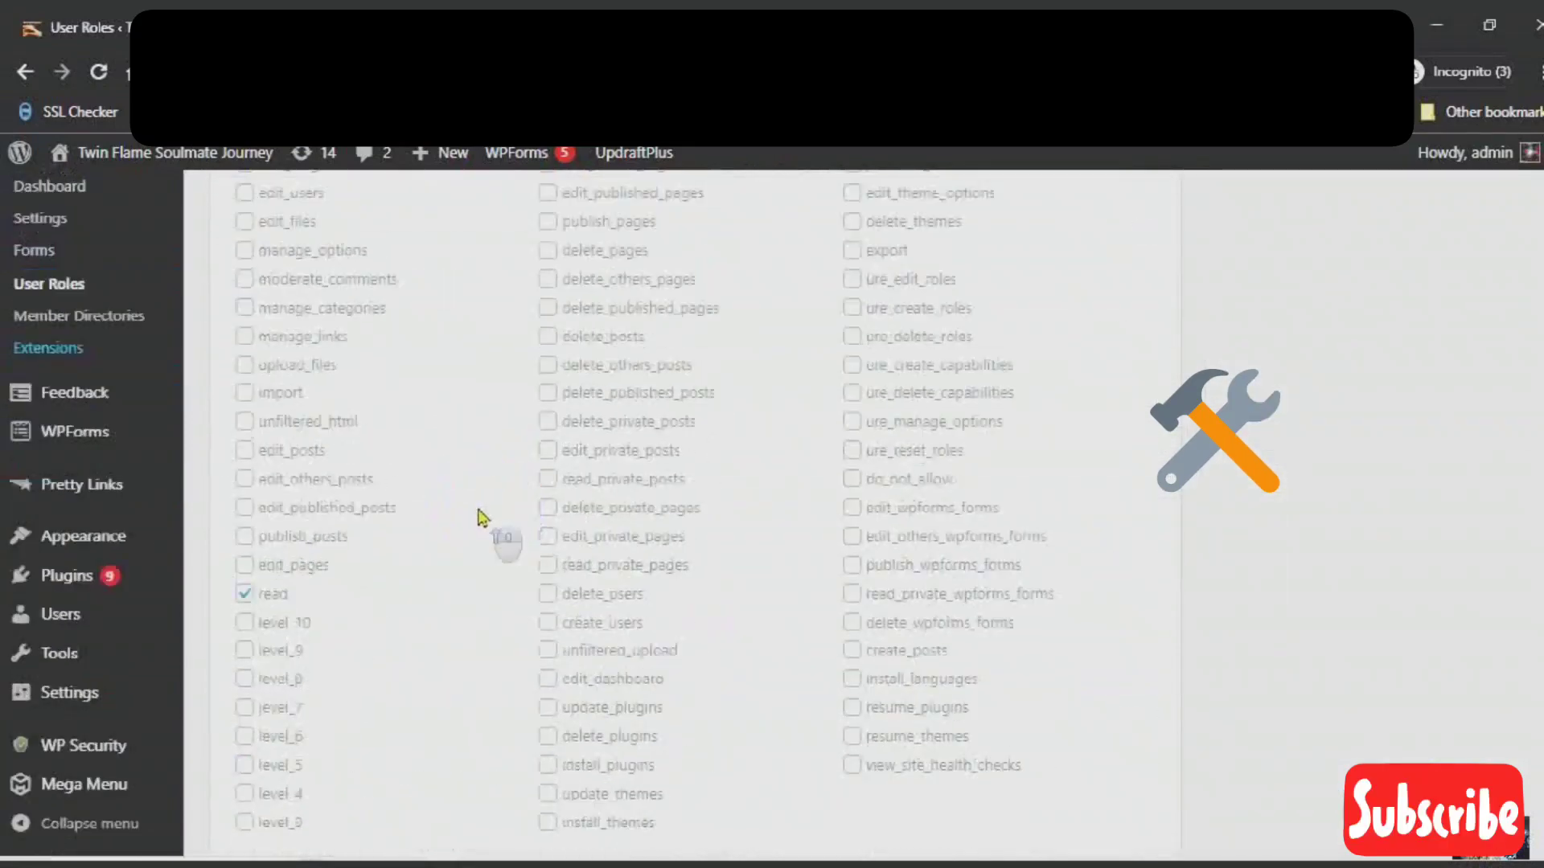
{"action": "scroll", "coordinate": [483, 517], "scroll_direction": "up", "scroll_amount": 4}
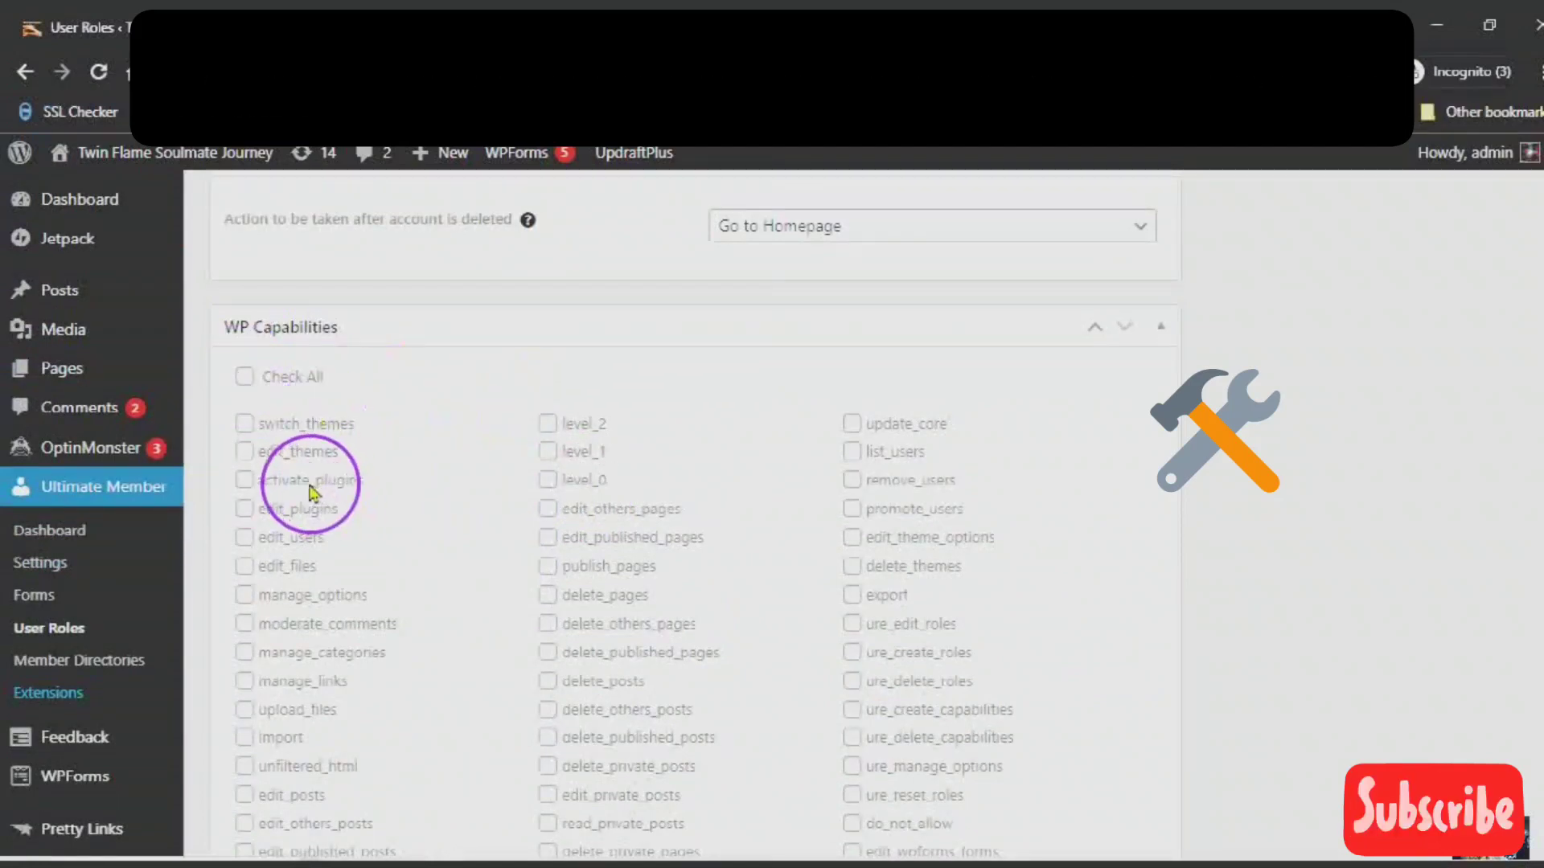
{"action": "scroll", "coordinate": [312, 492], "scroll_direction": "down", "scroll_amount": 3}
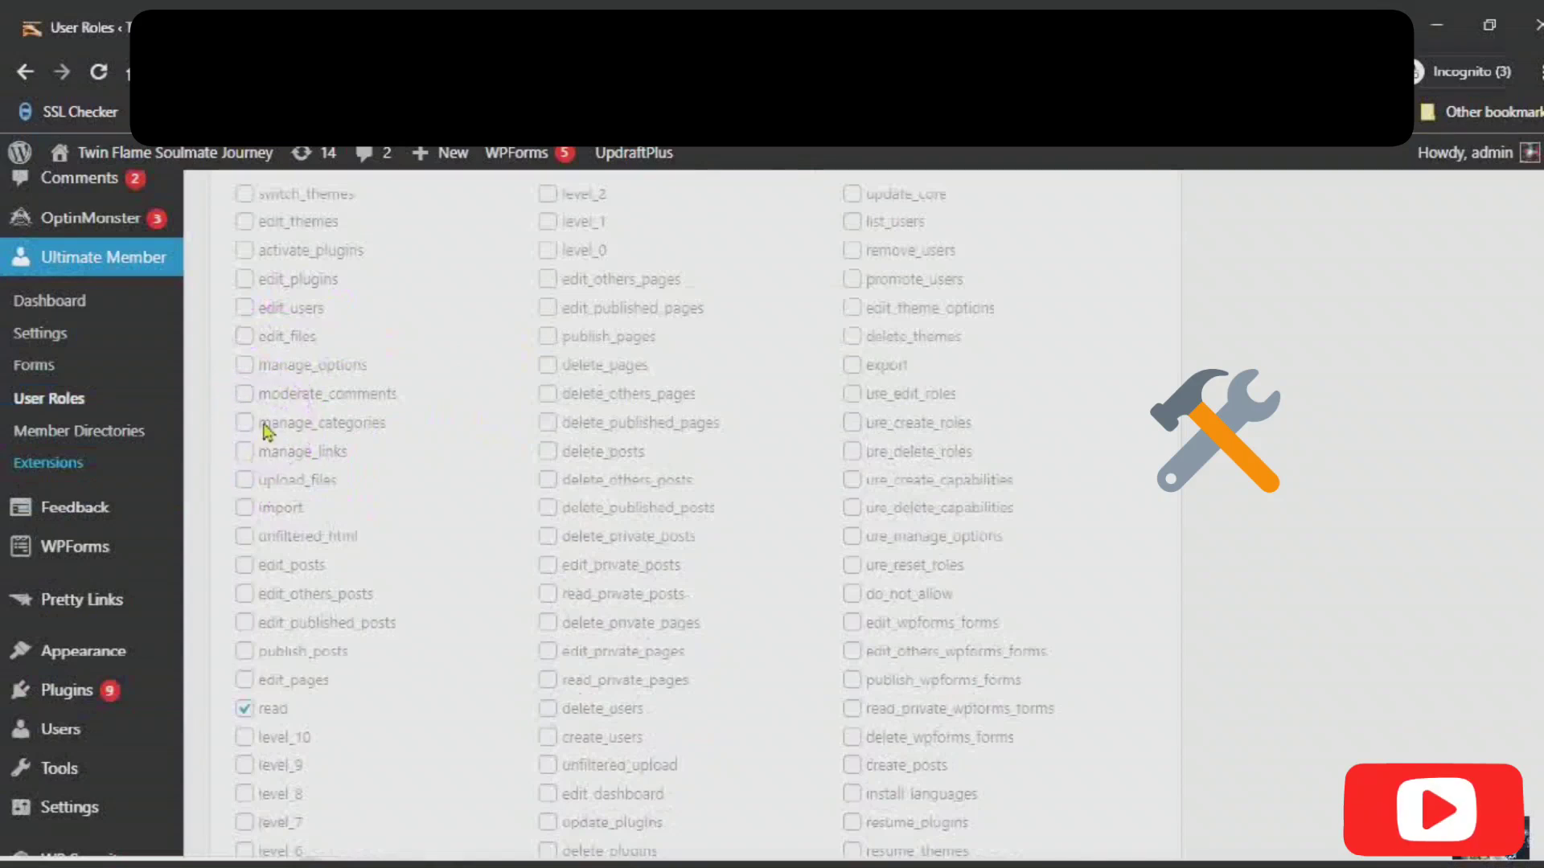
{"action": "scroll", "coordinate": [283, 426], "scroll_direction": "down", "scroll_amount": 2}
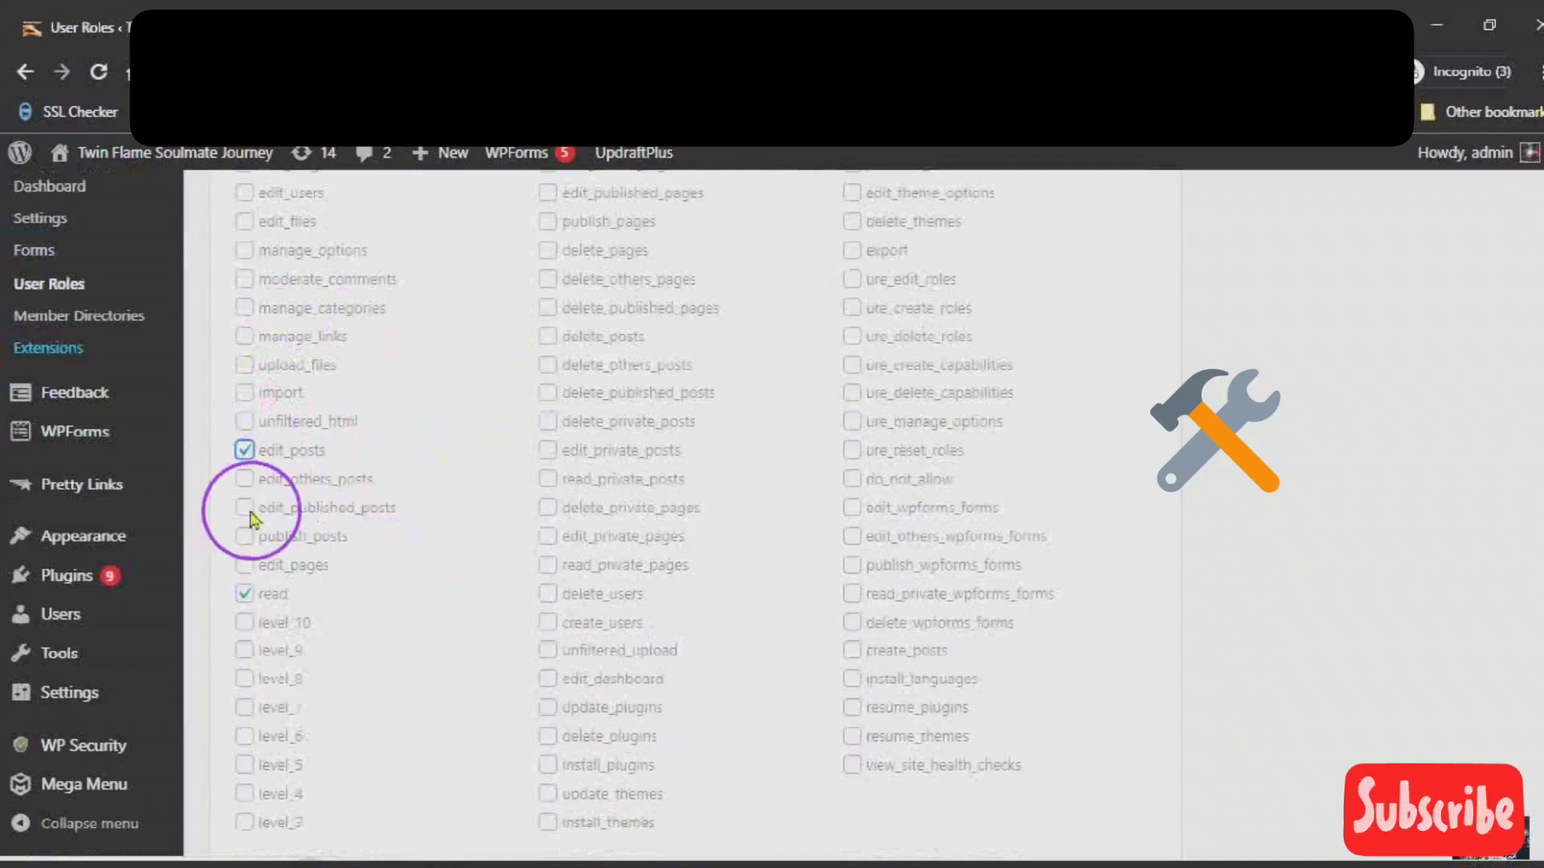
{"action": "left_click", "coordinate": [244, 533]}
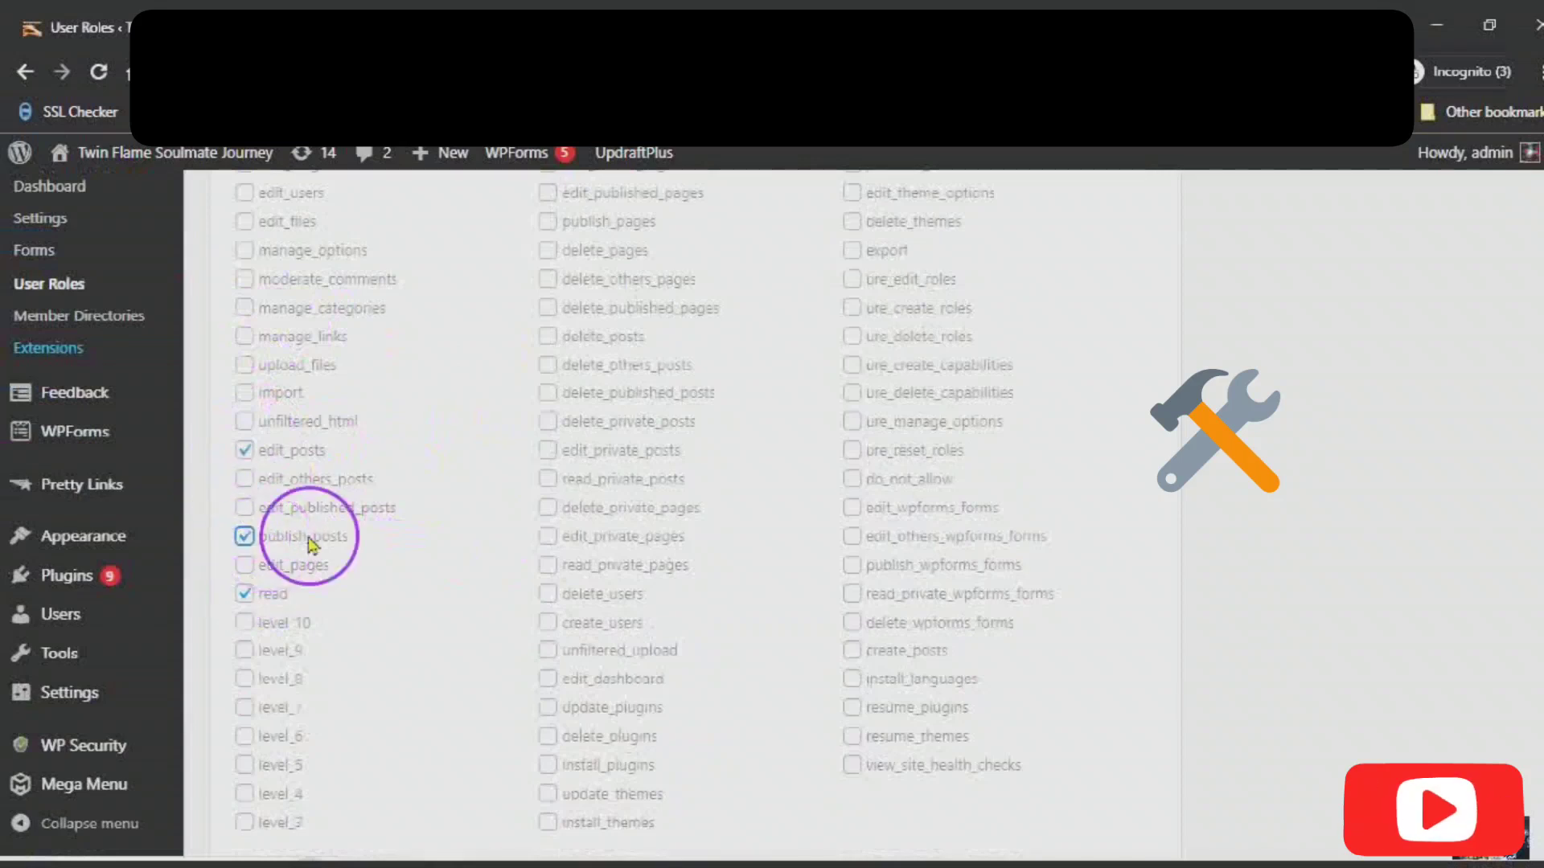
{"action": "left_click", "coordinate": [244, 508]}
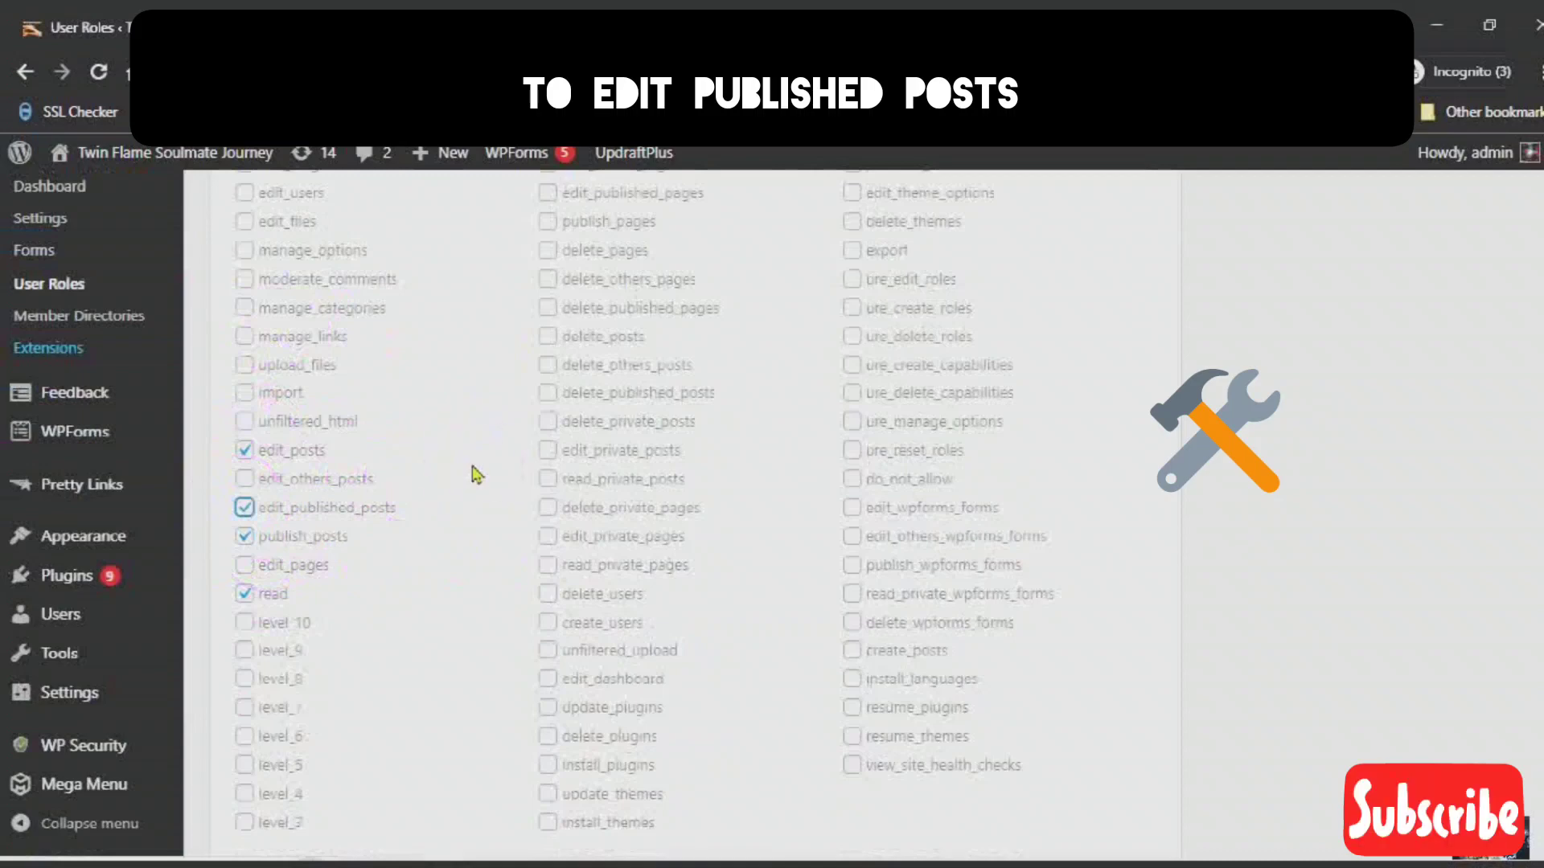
{"action": "scroll", "coordinate": [474, 475], "scroll_direction": "down", "scroll_amount": 2}
{"action": "left_click", "coordinate": [243, 535]}
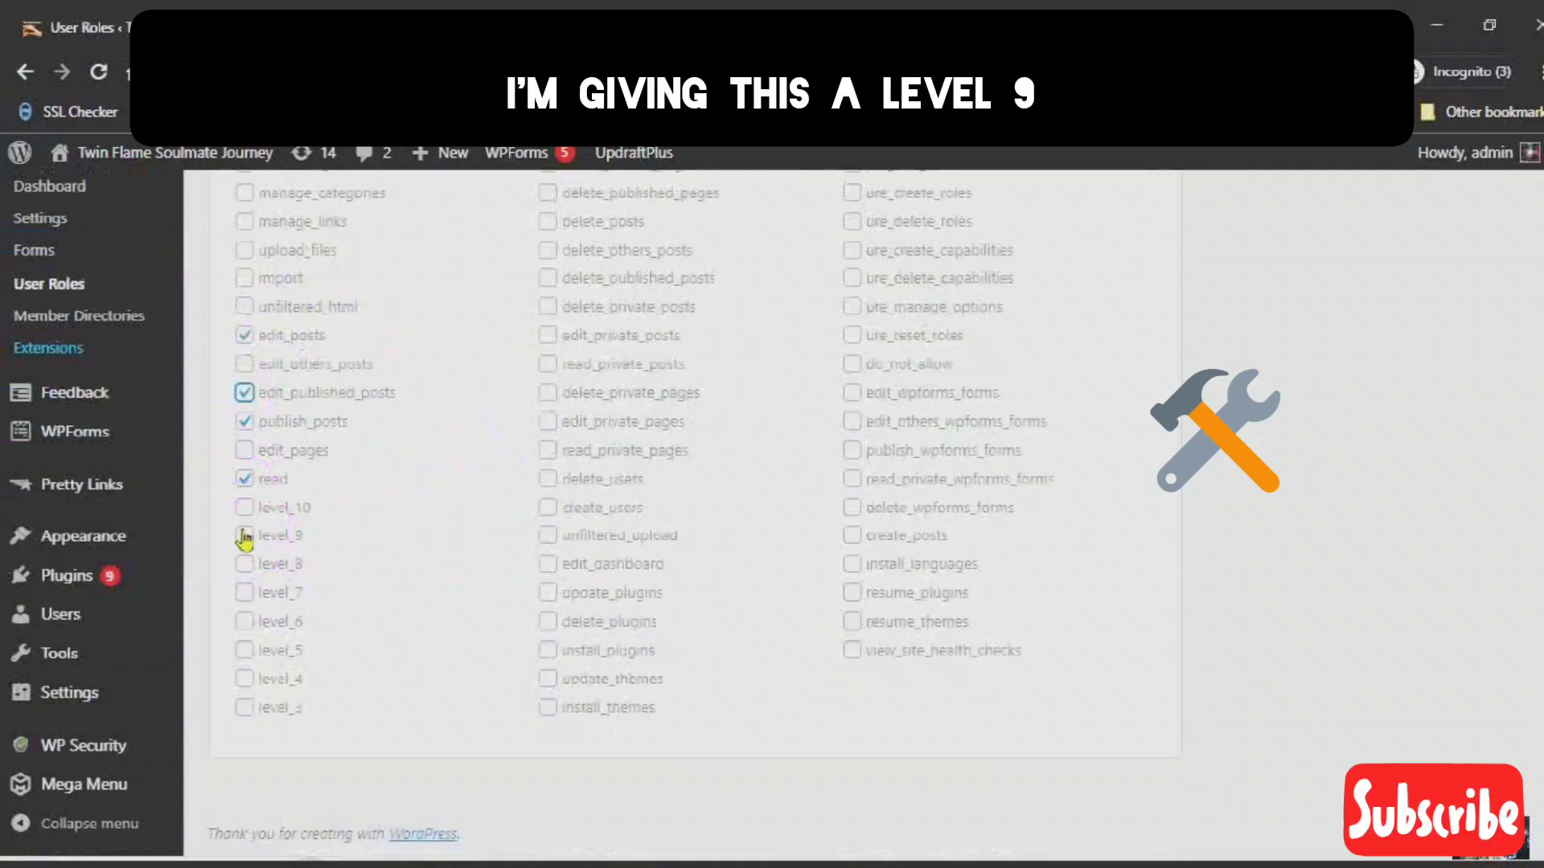
Tick delete_posts and delete_published_posts, leaving delete_others_posts unchecked.
{"action": "scroll", "coordinate": [510, 474], "scroll_direction": "up", "scroll_amount": 5}
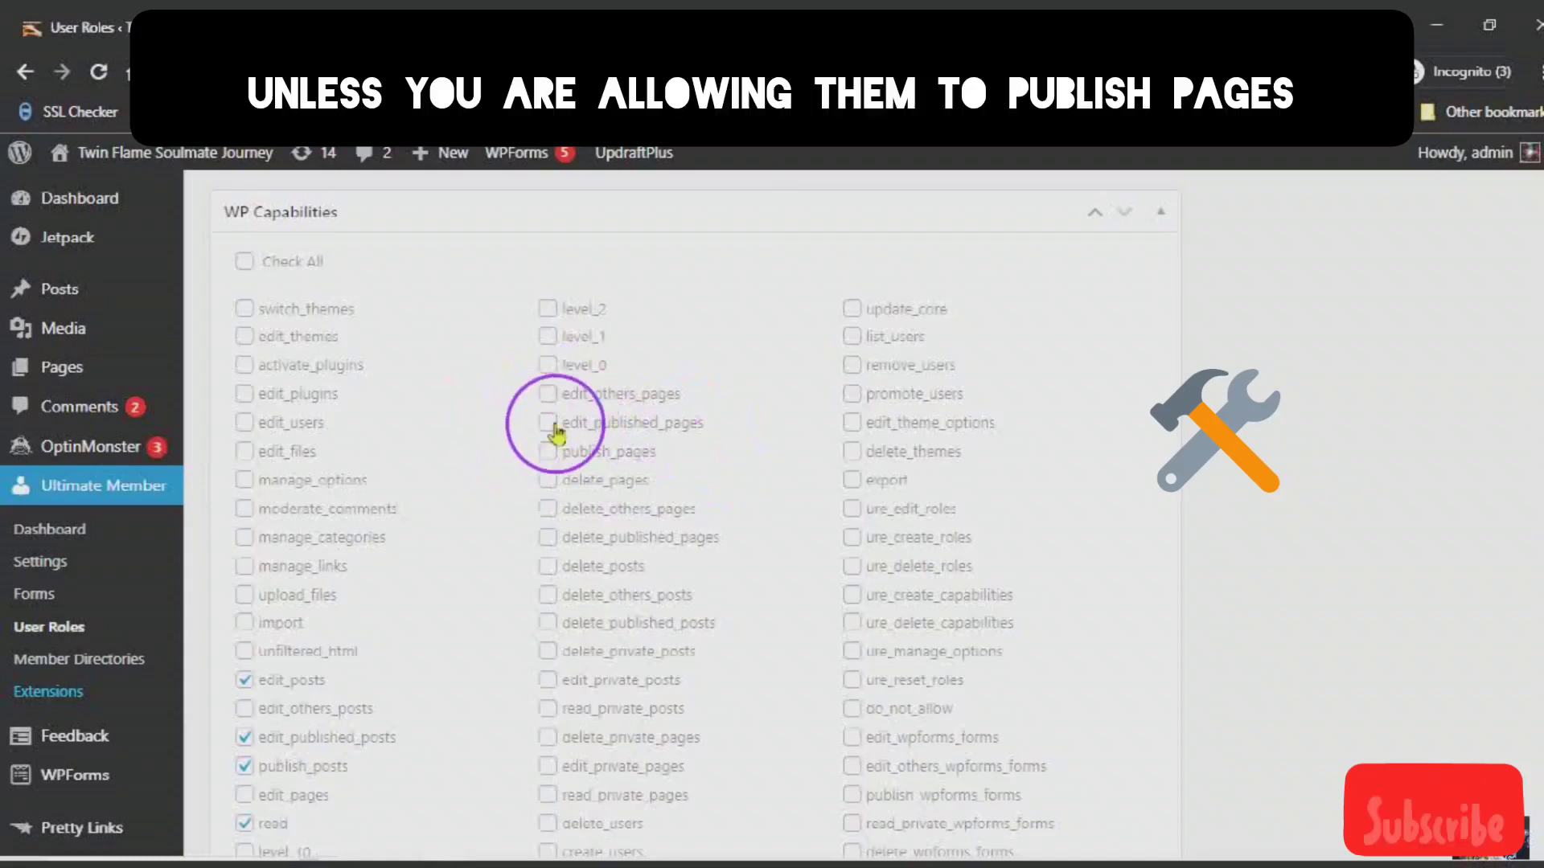
{"action": "scroll", "coordinate": [551, 442], "scroll_direction": "down", "scroll_amount": 1}
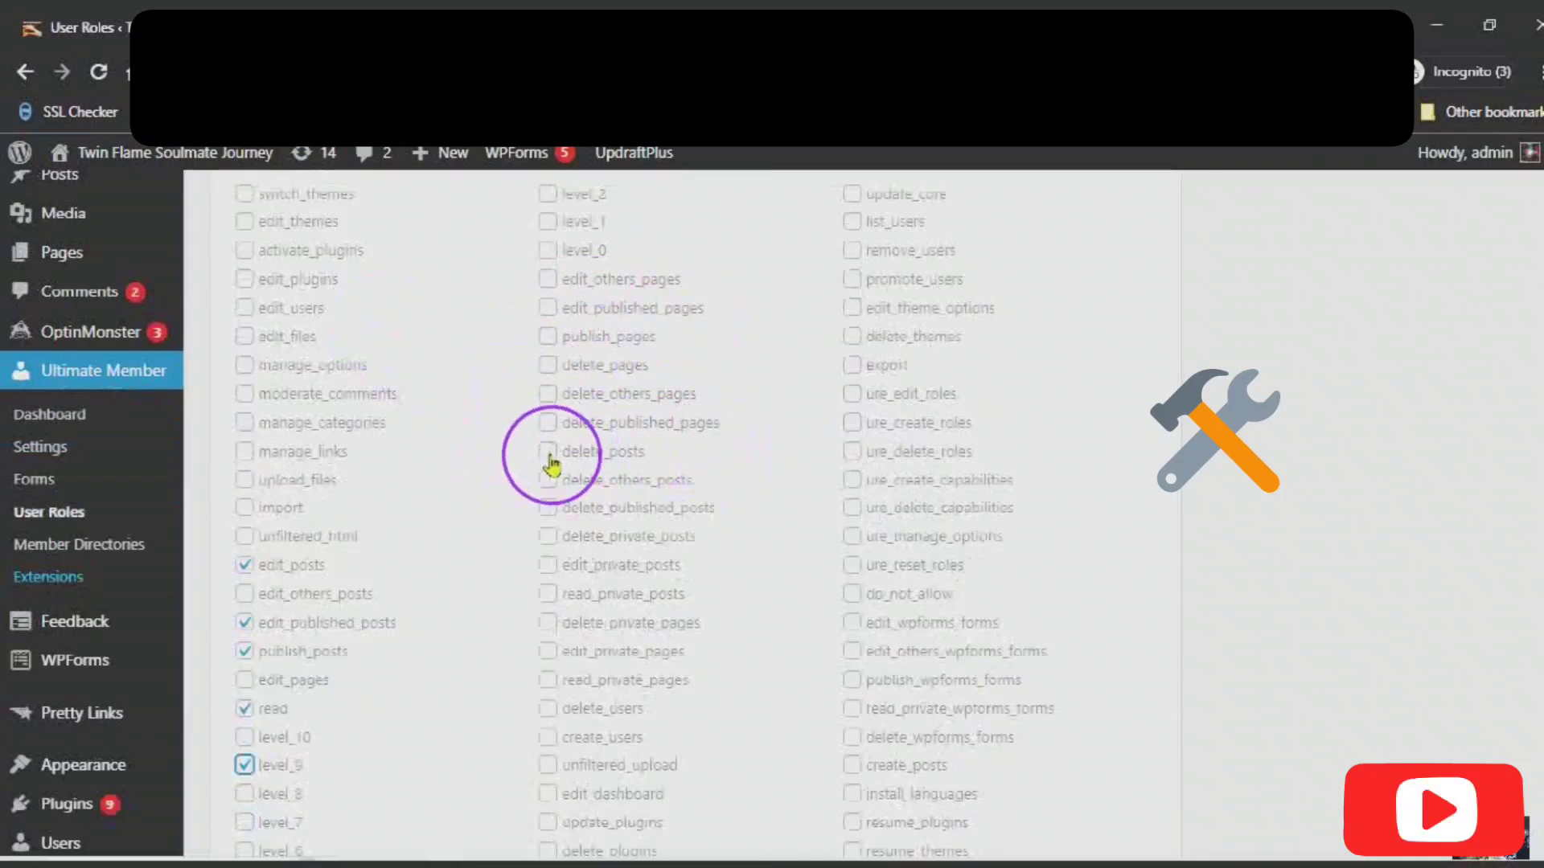
{"action": "scroll", "coordinate": [552, 464], "scroll_direction": "down", "scroll_amount": 2}
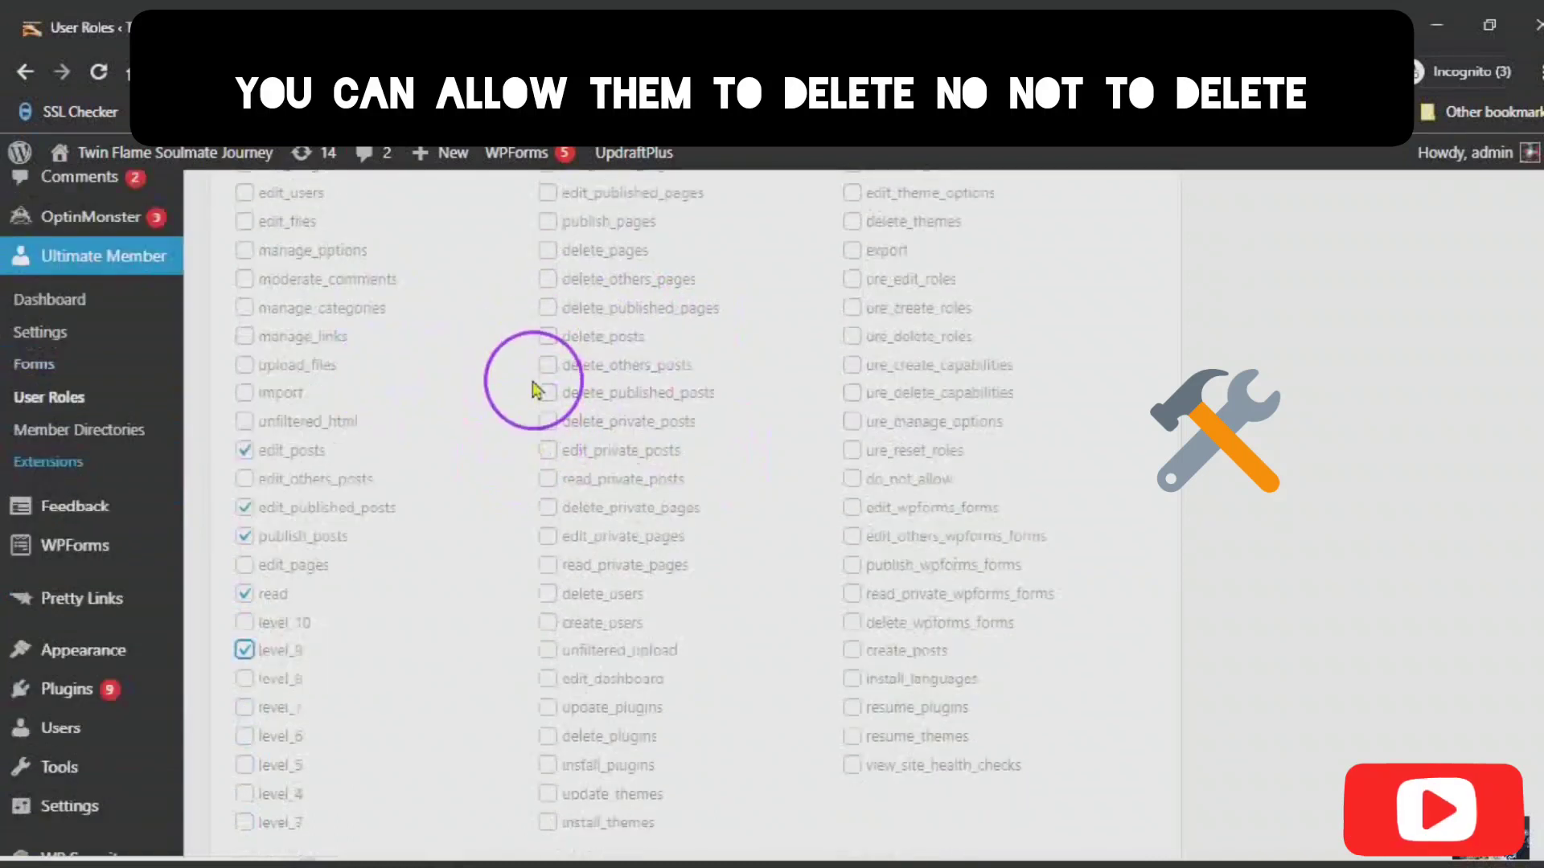
{"action": "left_click", "coordinate": [547, 366]}
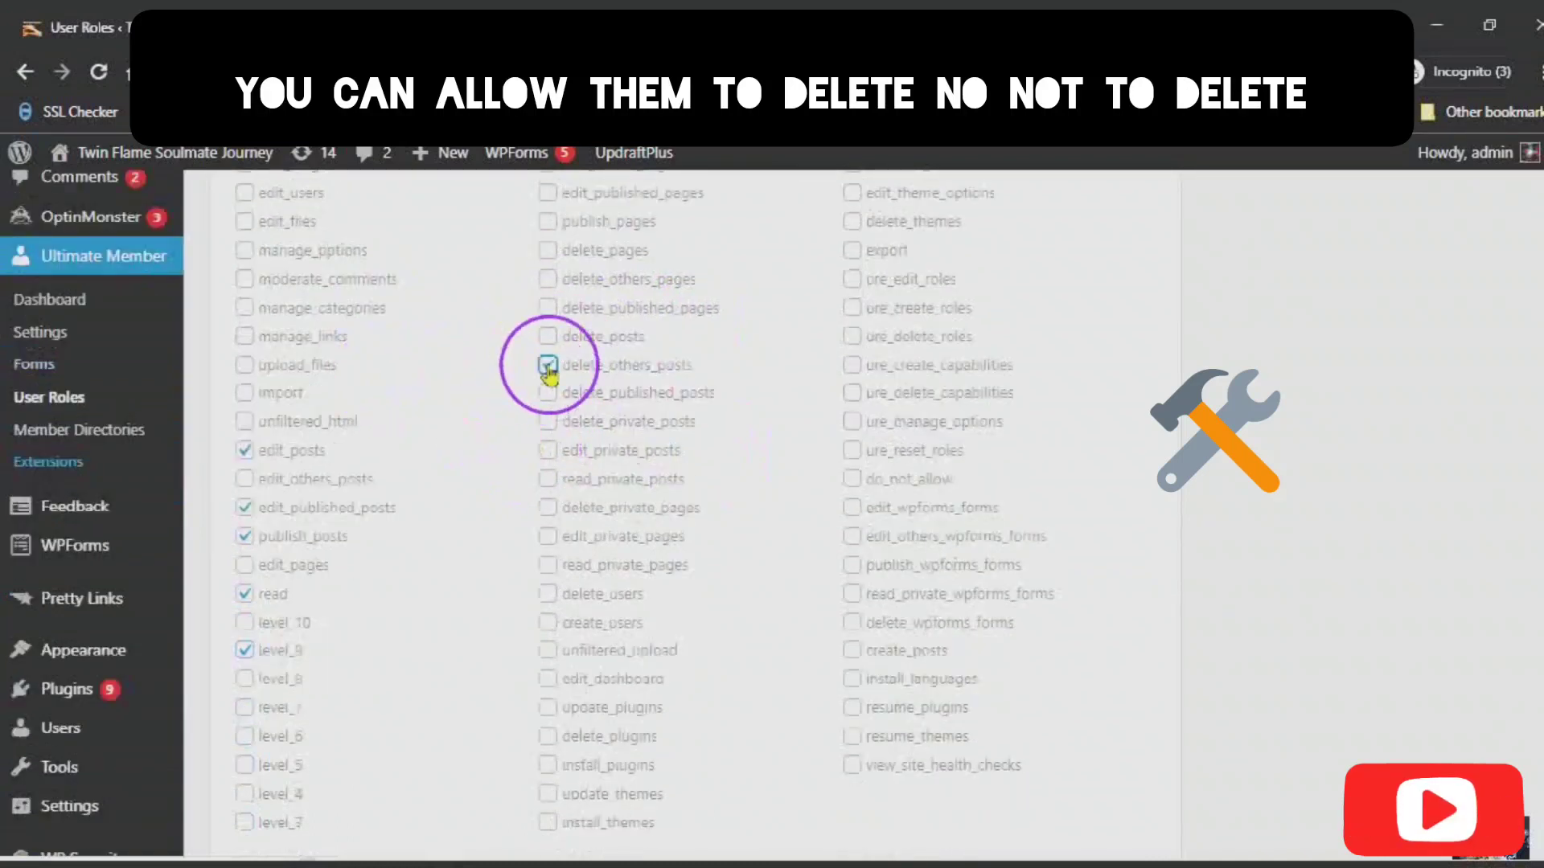
{"action": "left_click", "coordinate": [547, 366]}
{"action": "left_click", "coordinate": [546, 336]}
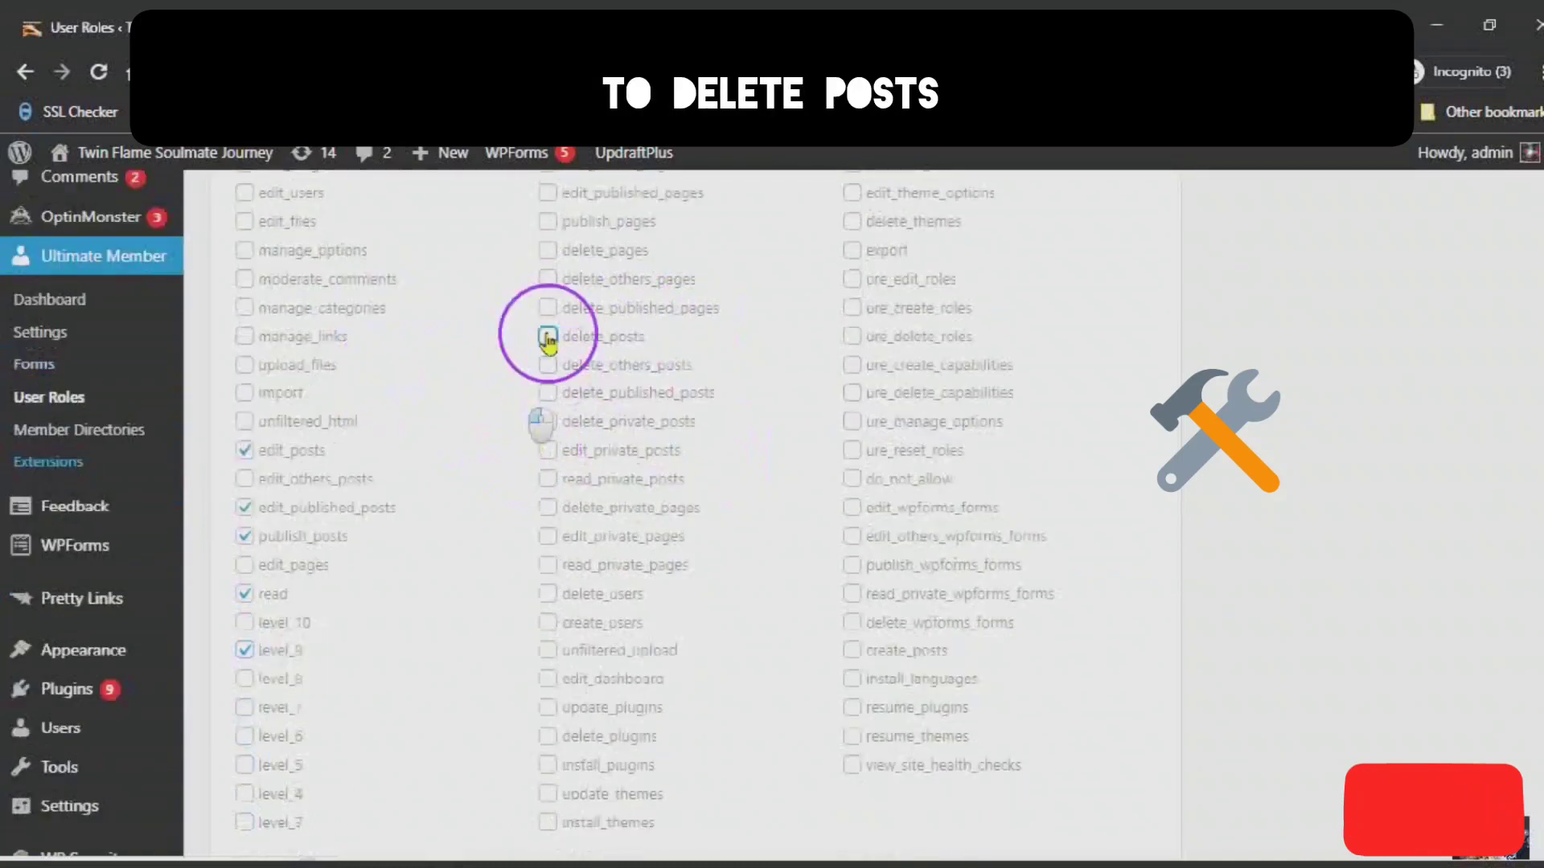
{"action": "left_click", "coordinate": [547, 394]}
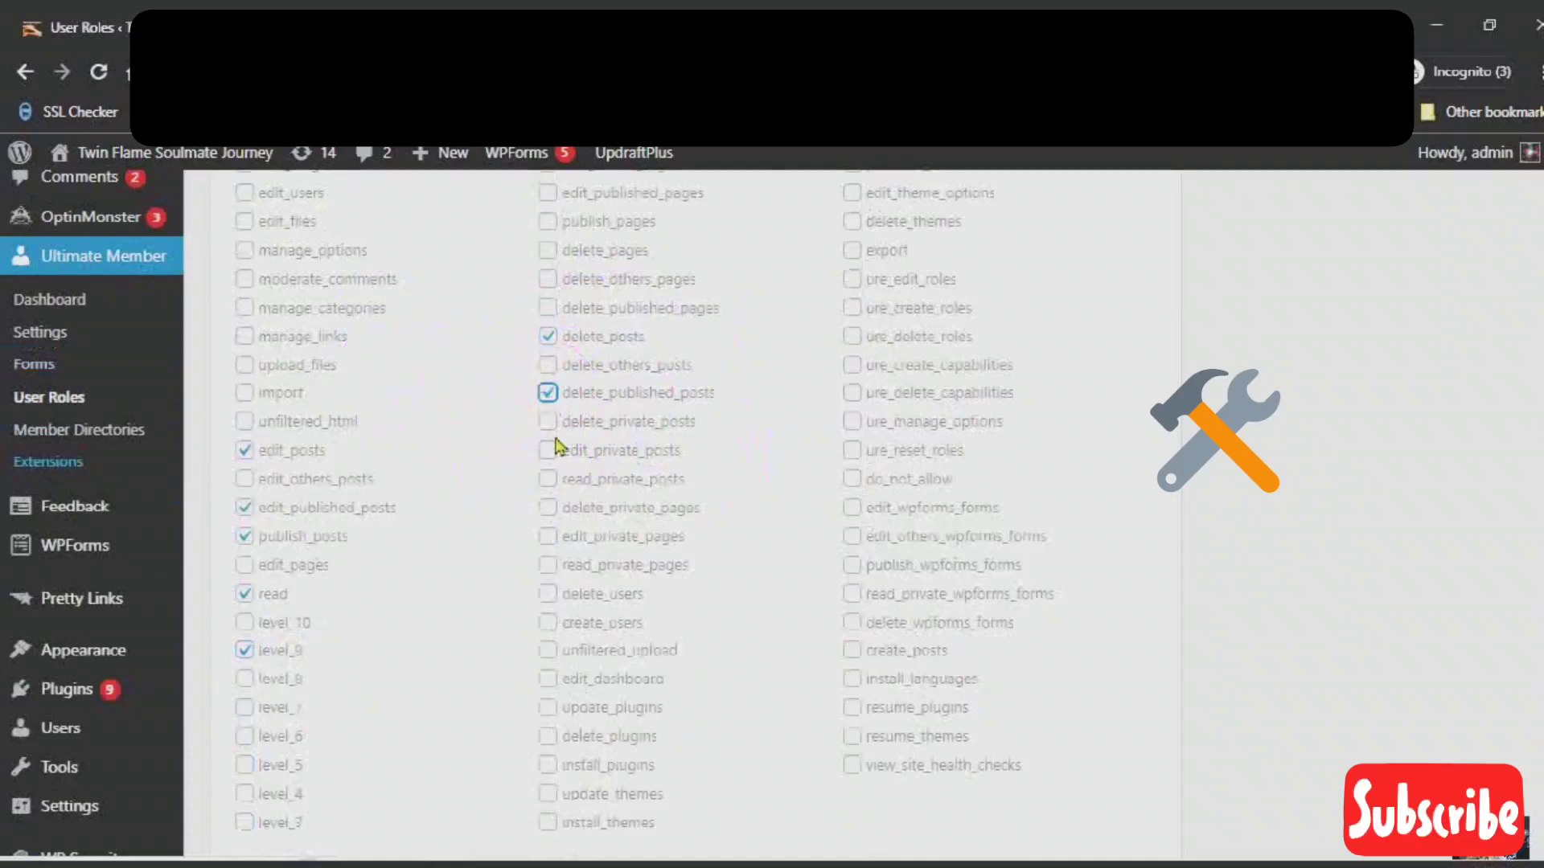
{"action": "scroll", "coordinate": [523, 414], "scroll_direction": "down", "scroll_amount": 2}
{"action": "left_click", "coordinate": [492, 376]}
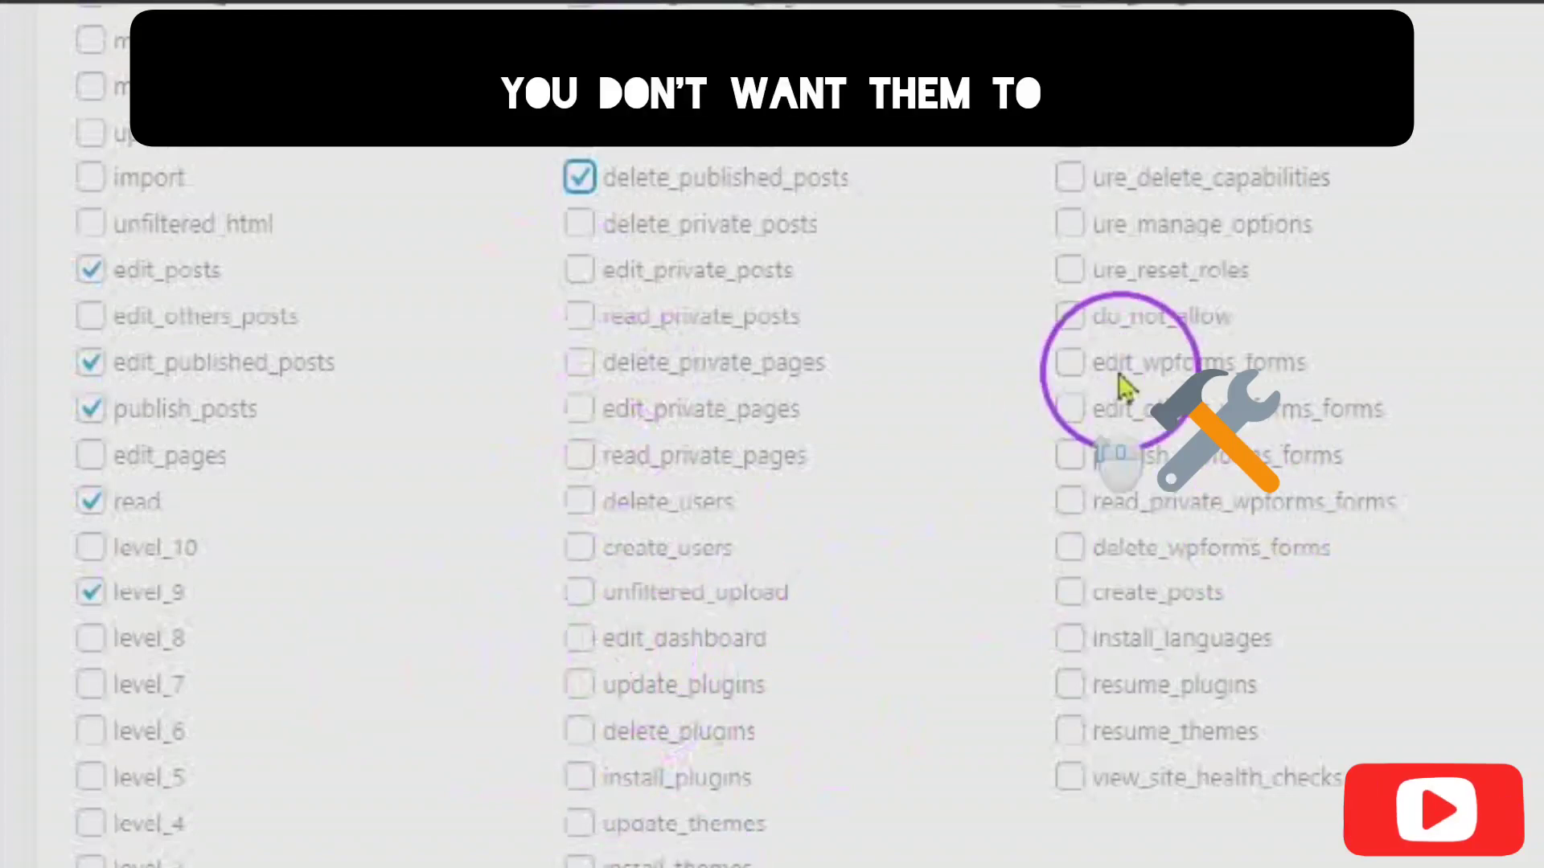
{"action": "scroll", "coordinate": [1109, 361], "scroll_direction": "up", "scroll_amount": 6}
{"action": "scroll", "coordinate": [1081, 354], "scroll_direction": "down", "scroll_amount": 2}
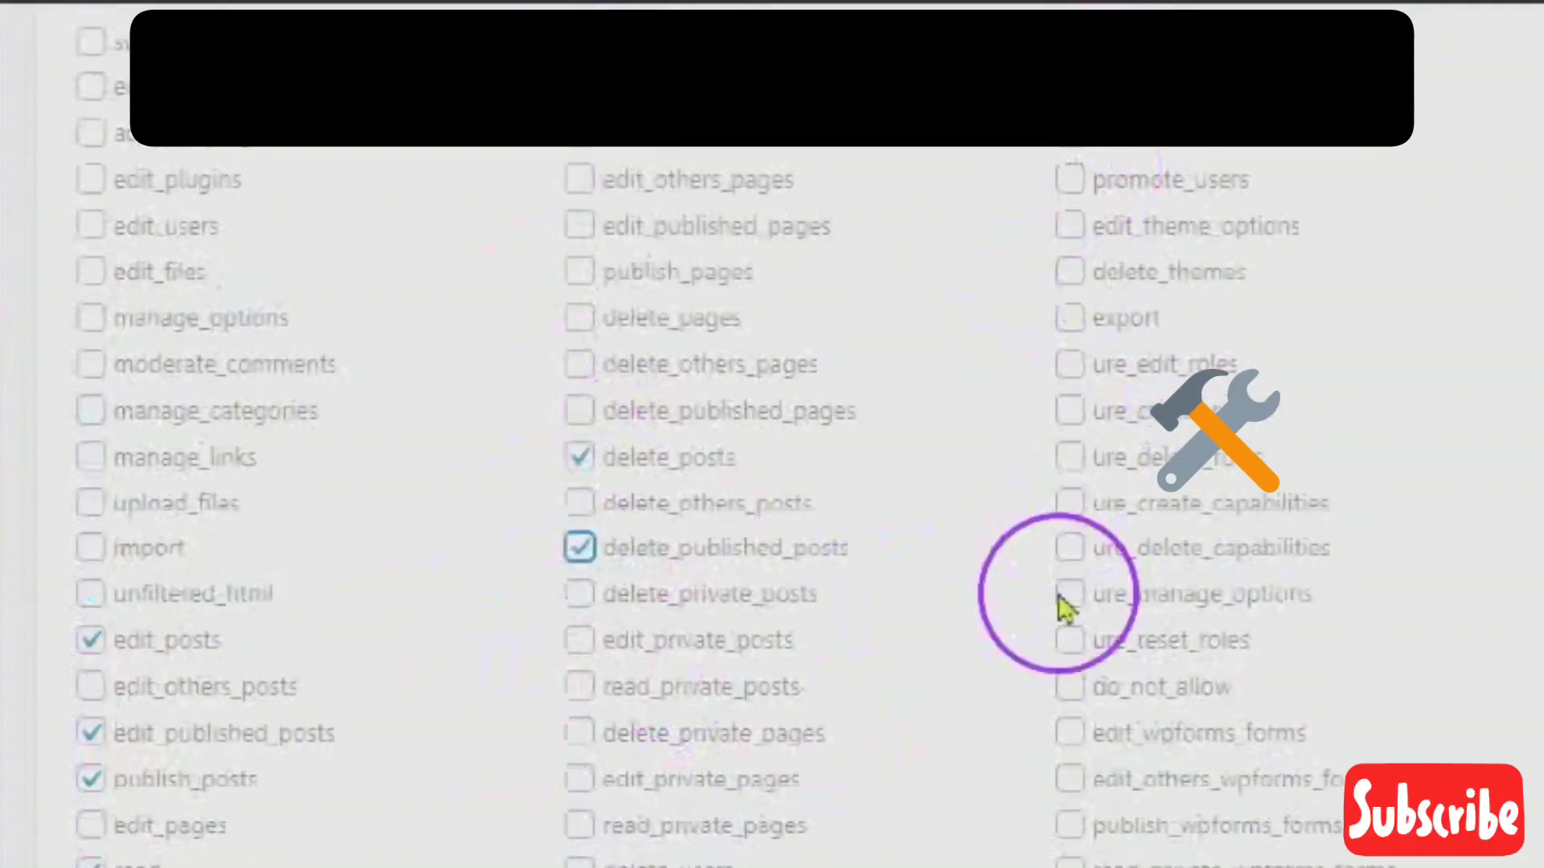
{"action": "scroll", "coordinate": [1078, 808], "scroll_direction": "down", "scroll_amount": 4}
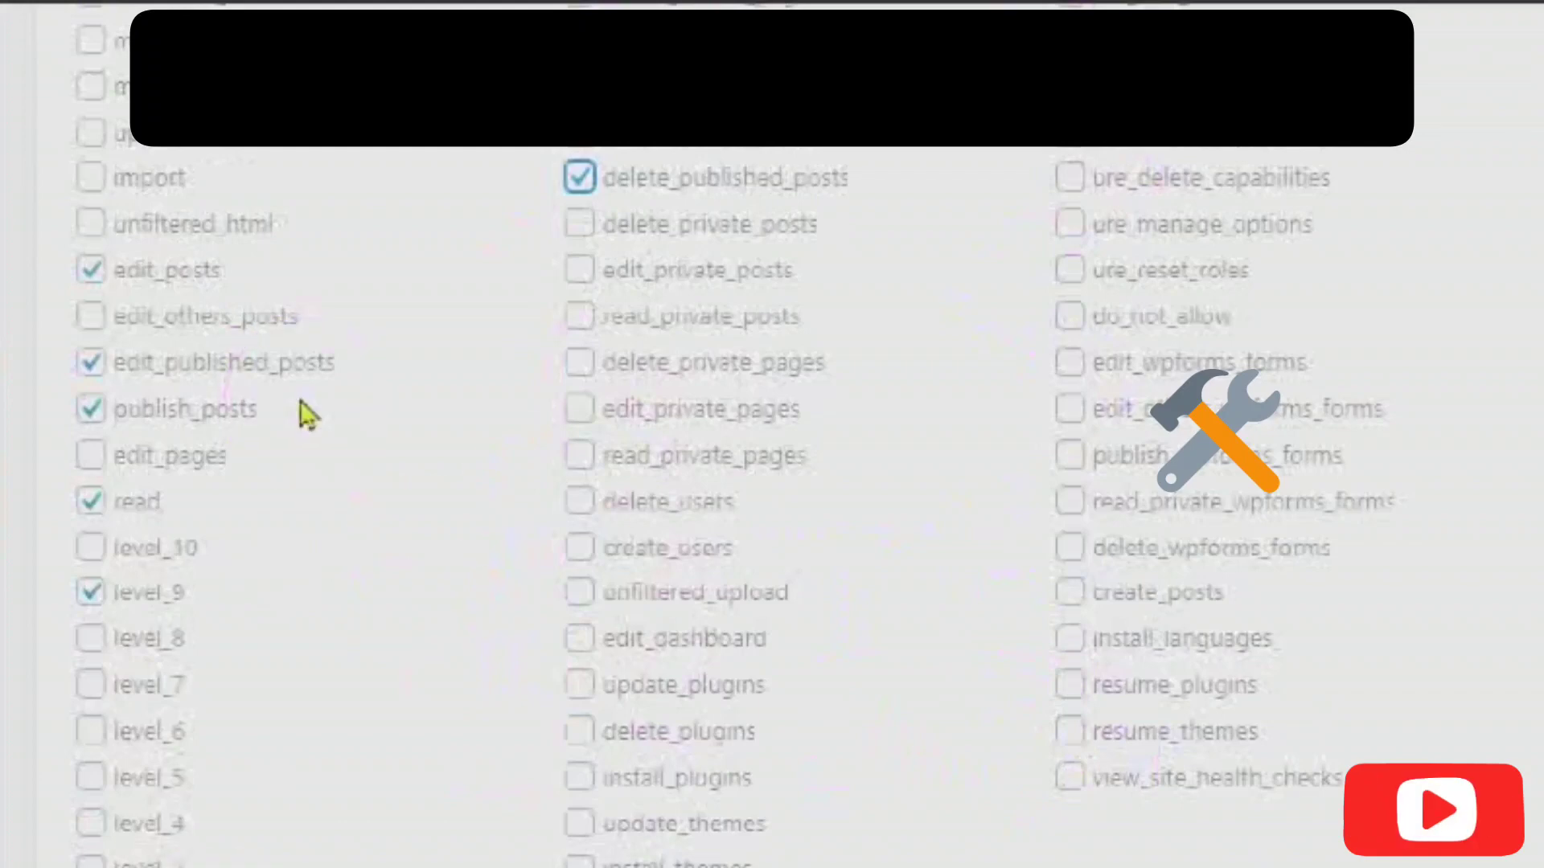
{"action": "scroll", "coordinate": [639, 804], "scroll_direction": "up", "scroll_amount": 10}
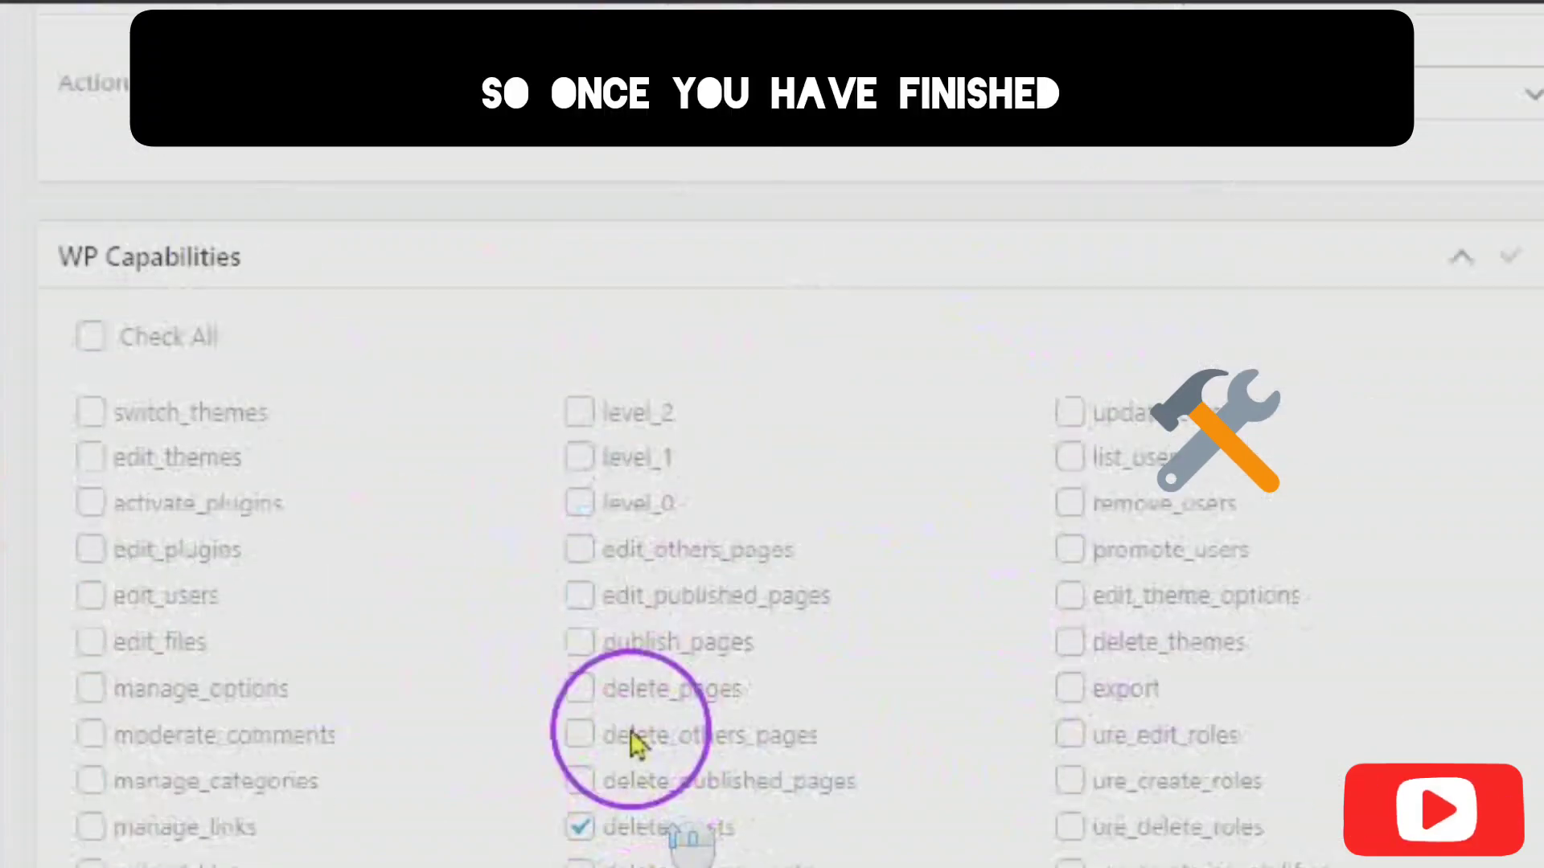
{"action": "scroll", "coordinate": [629, 644], "scroll_direction": "up", "scroll_amount": 15}
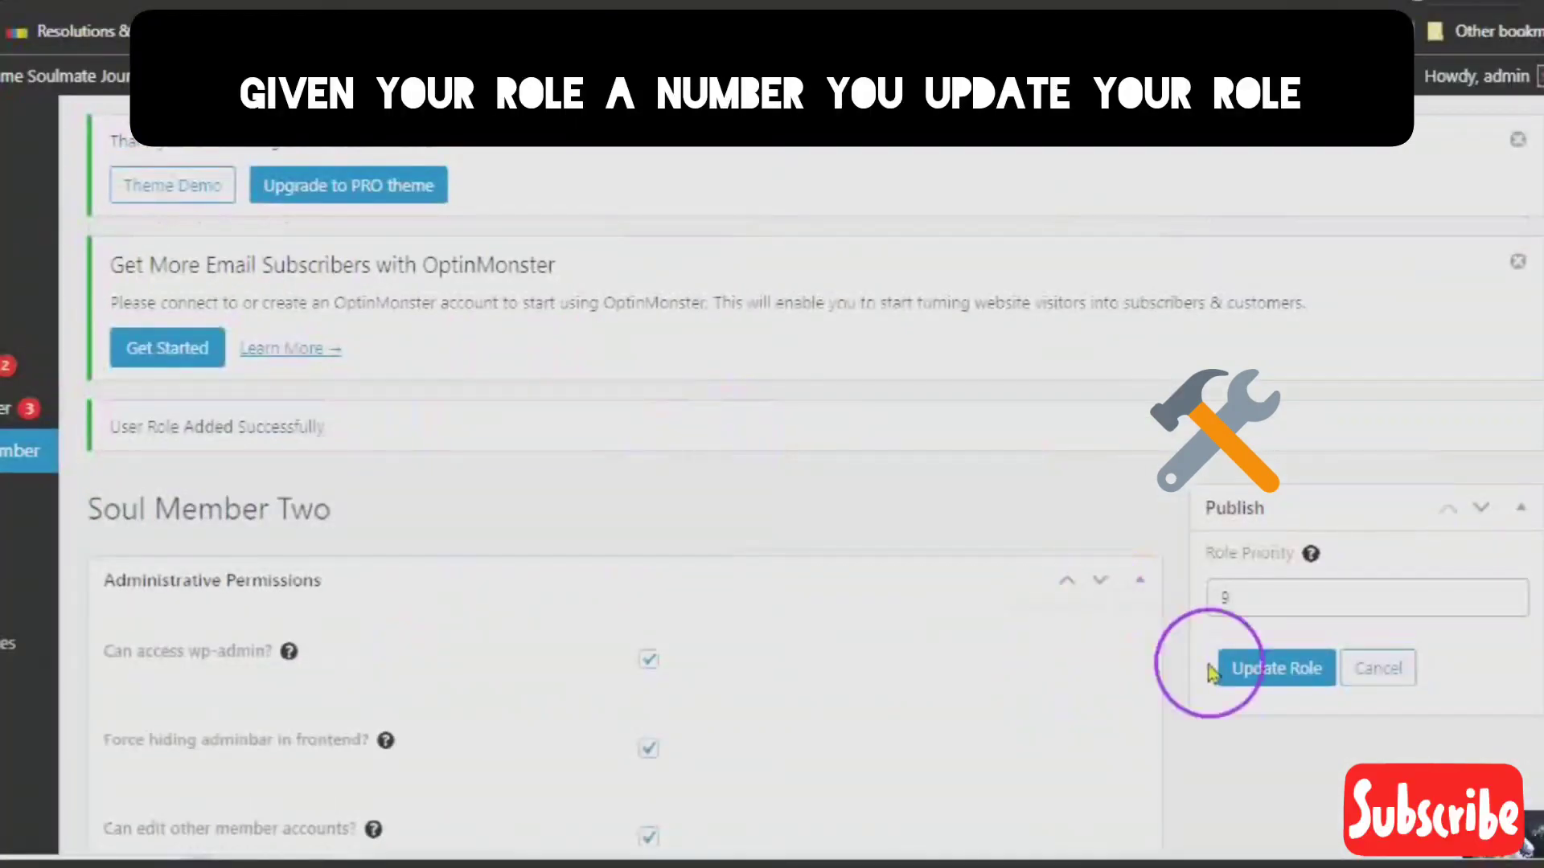
Update the Soul Member Two role so Role Priority 9 and its settings are stored.
{"action": "left_click", "coordinate": [1256, 678]}
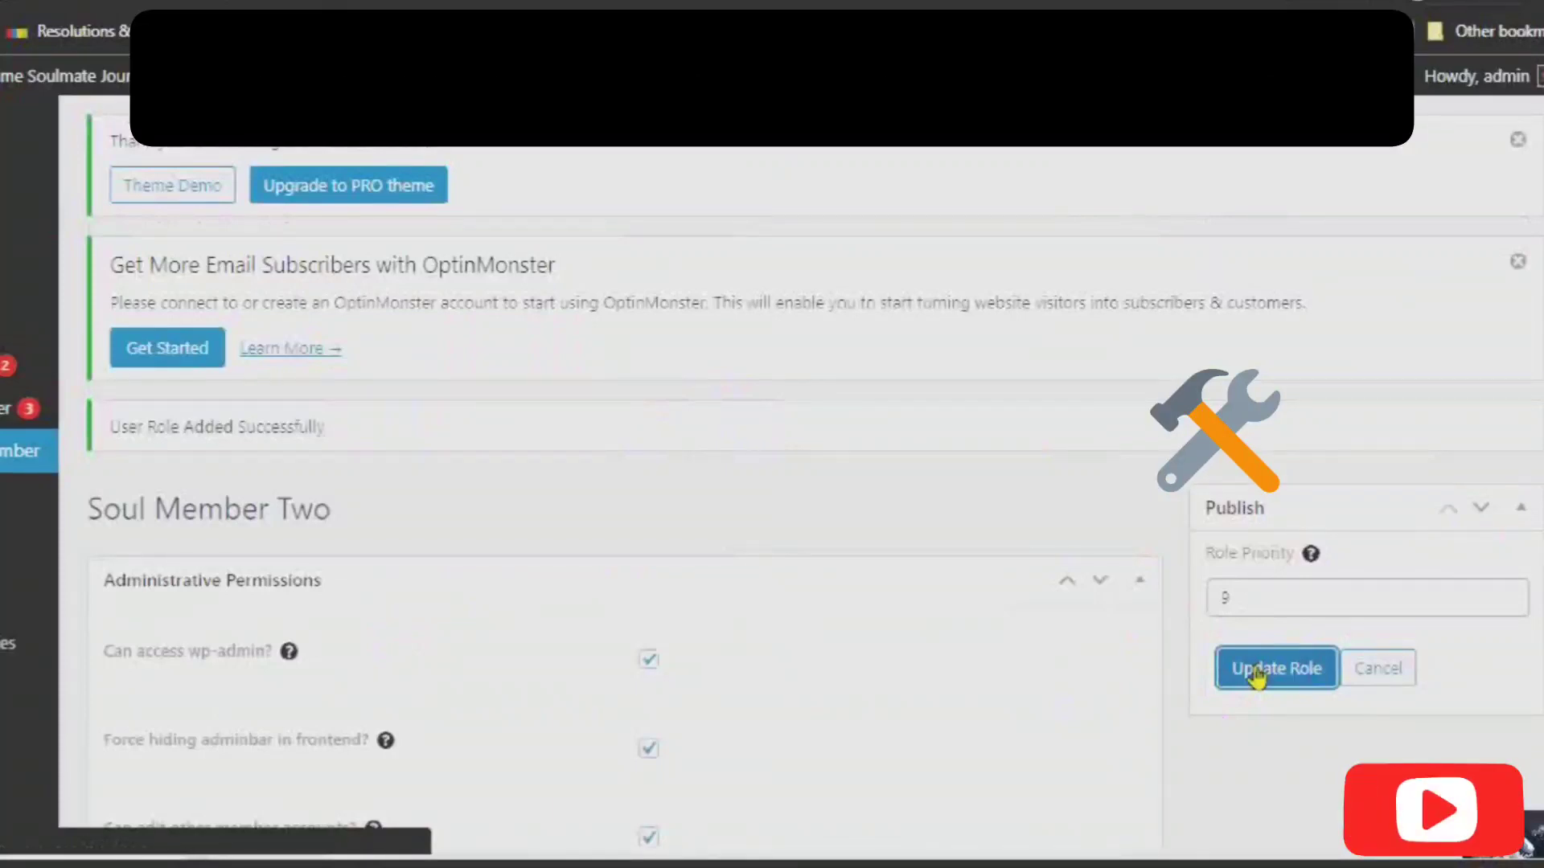
{"action": "scroll", "coordinate": [1178, 687], "scroll_direction": "down", "scroll_amount": 9}
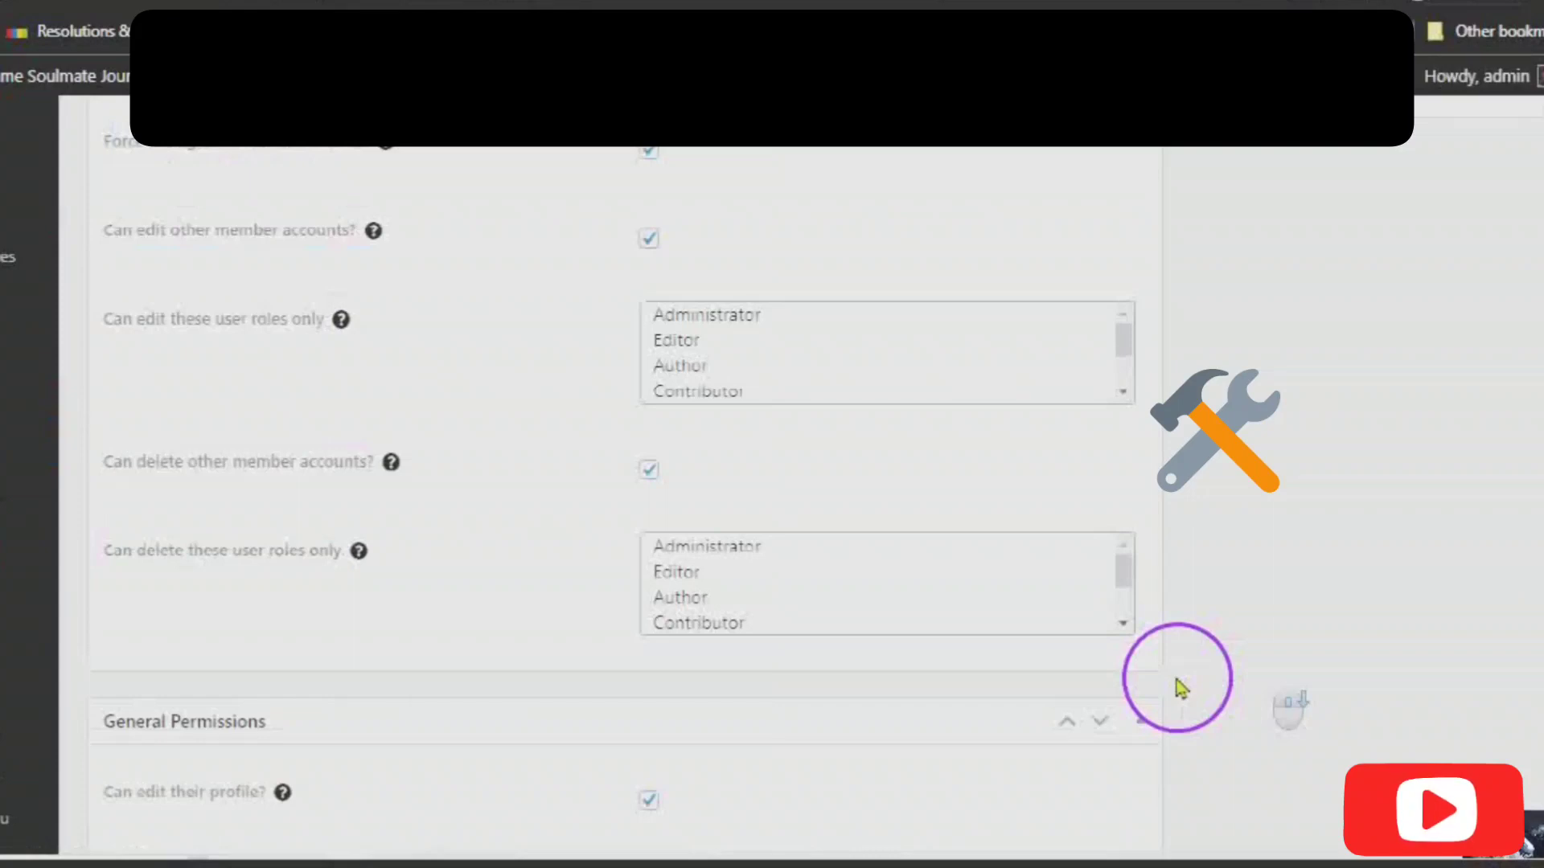
{"action": "scroll", "coordinate": [1178, 687], "scroll_direction": "up", "scroll_amount": 10}
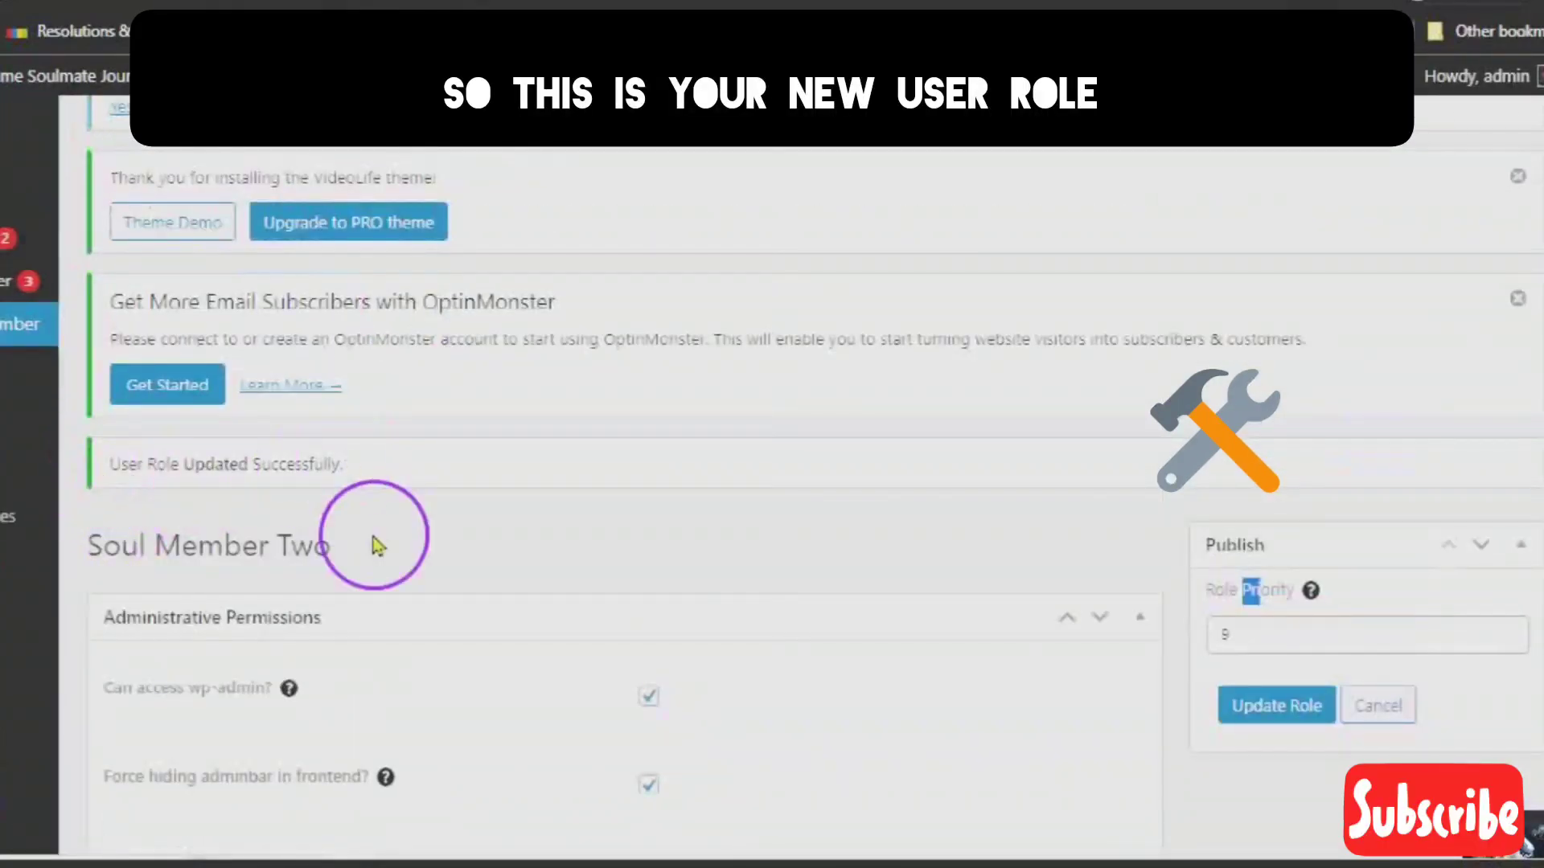
{"action": "left_click", "coordinate": [336, 550]}
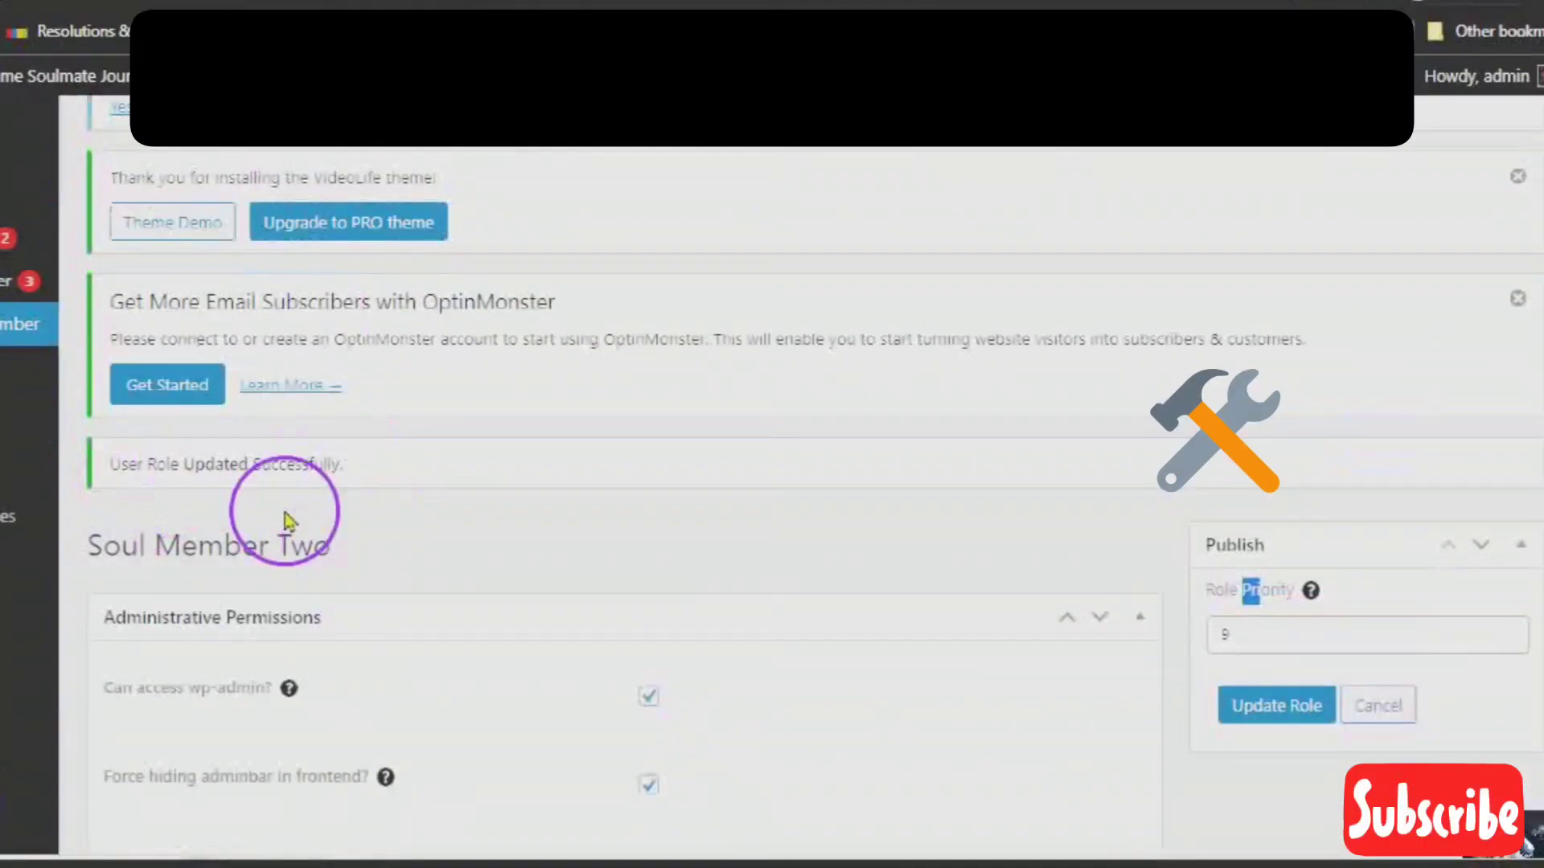
{"action": "scroll", "coordinate": [103, 436], "scroll_direction": "up", "scroll_amount": 2}
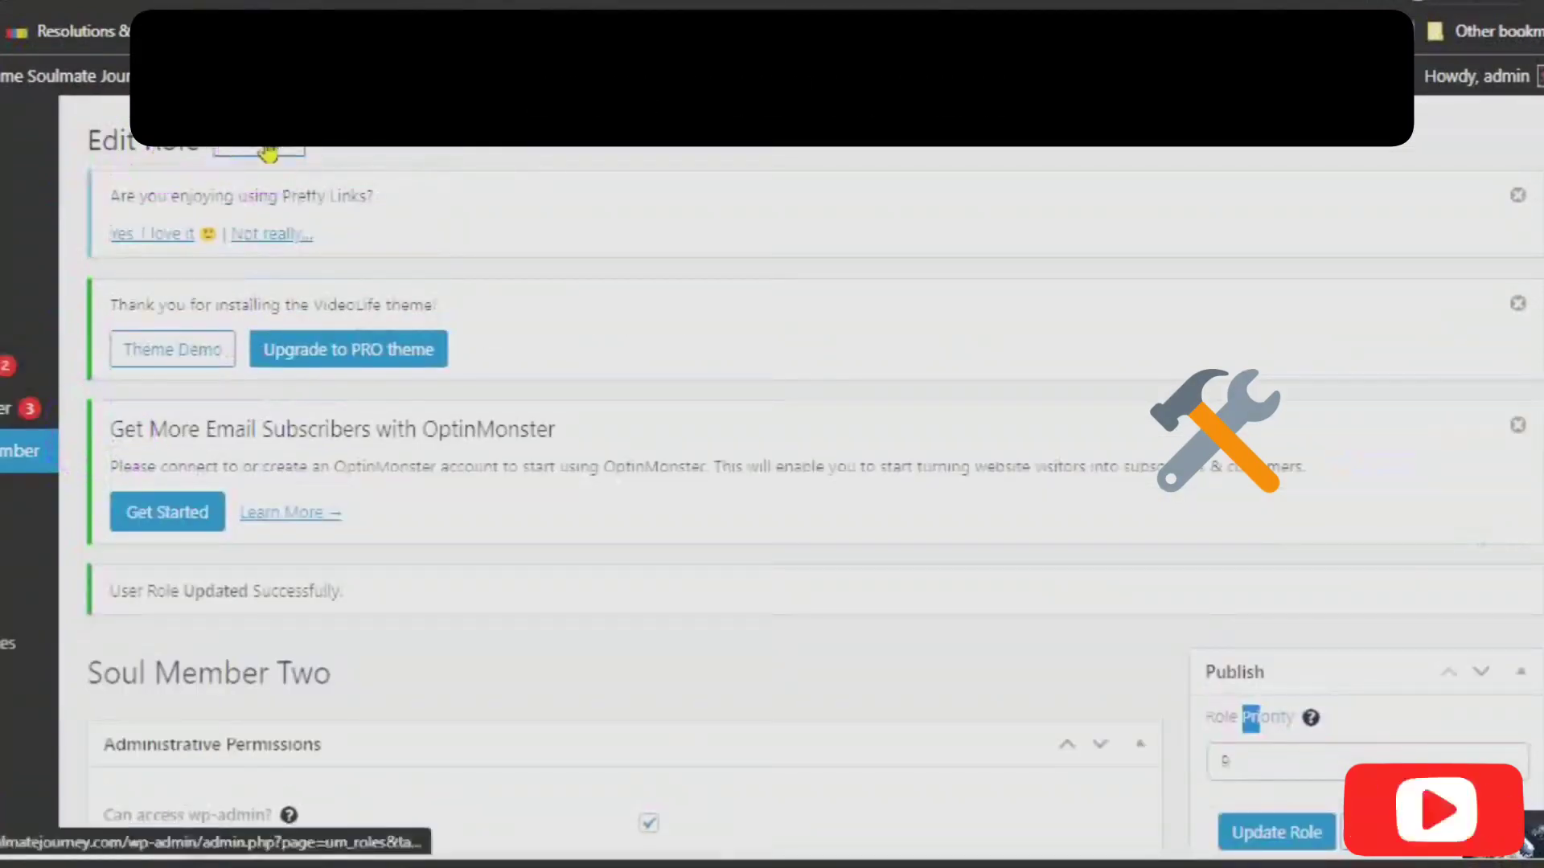
{"action": "scroll", "coordinate": [353, 579], "scroll_direction": "down", "scroll_amount": 10}
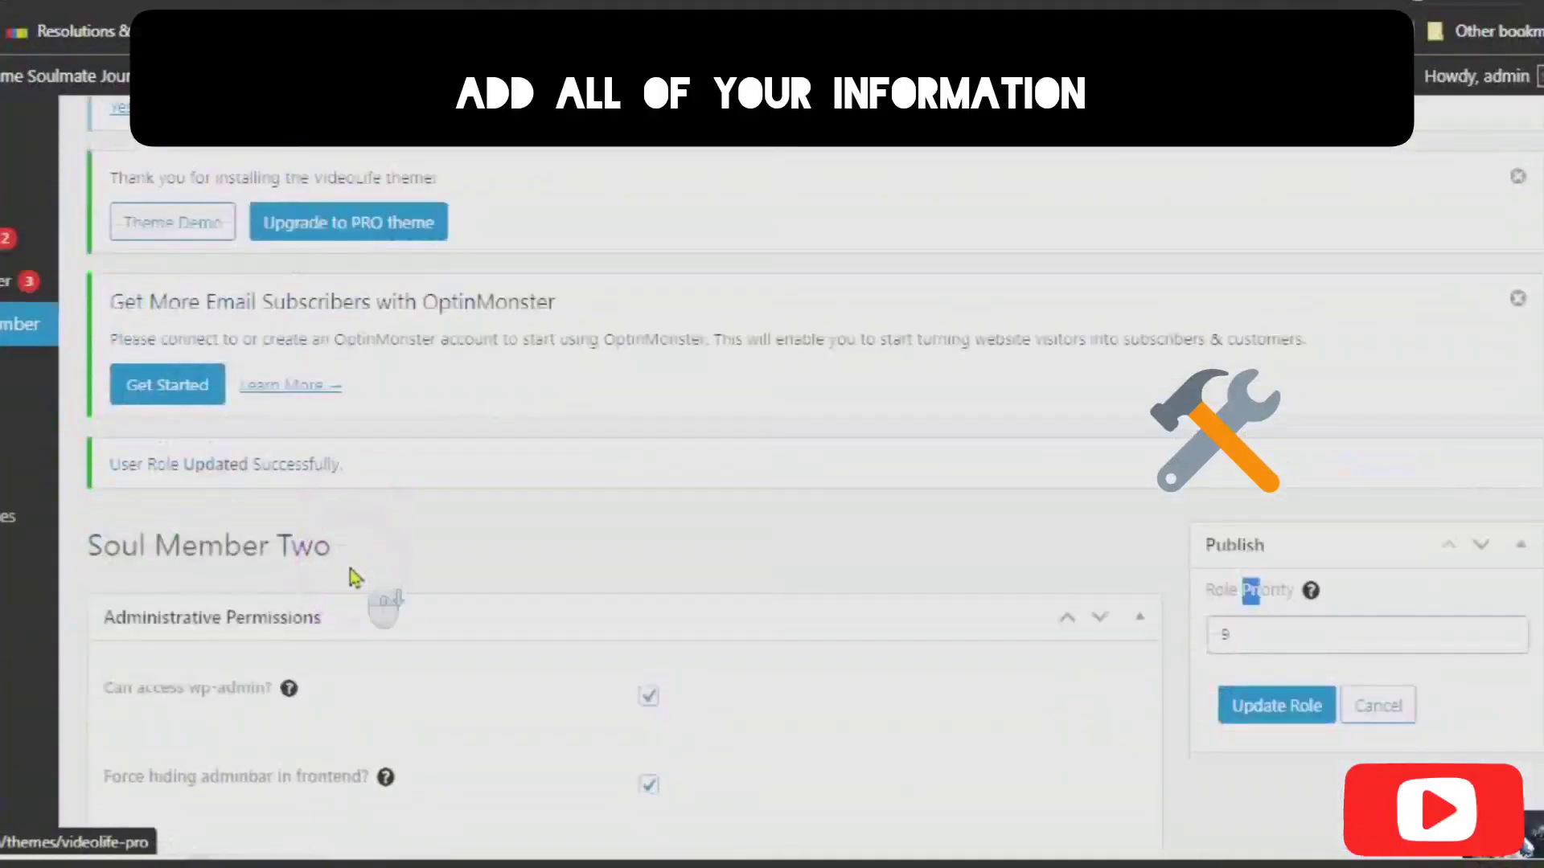
{"action": "scroll", "coordinate": [354, 579], "scroll_direction": "down", "scroll_amount": 15}
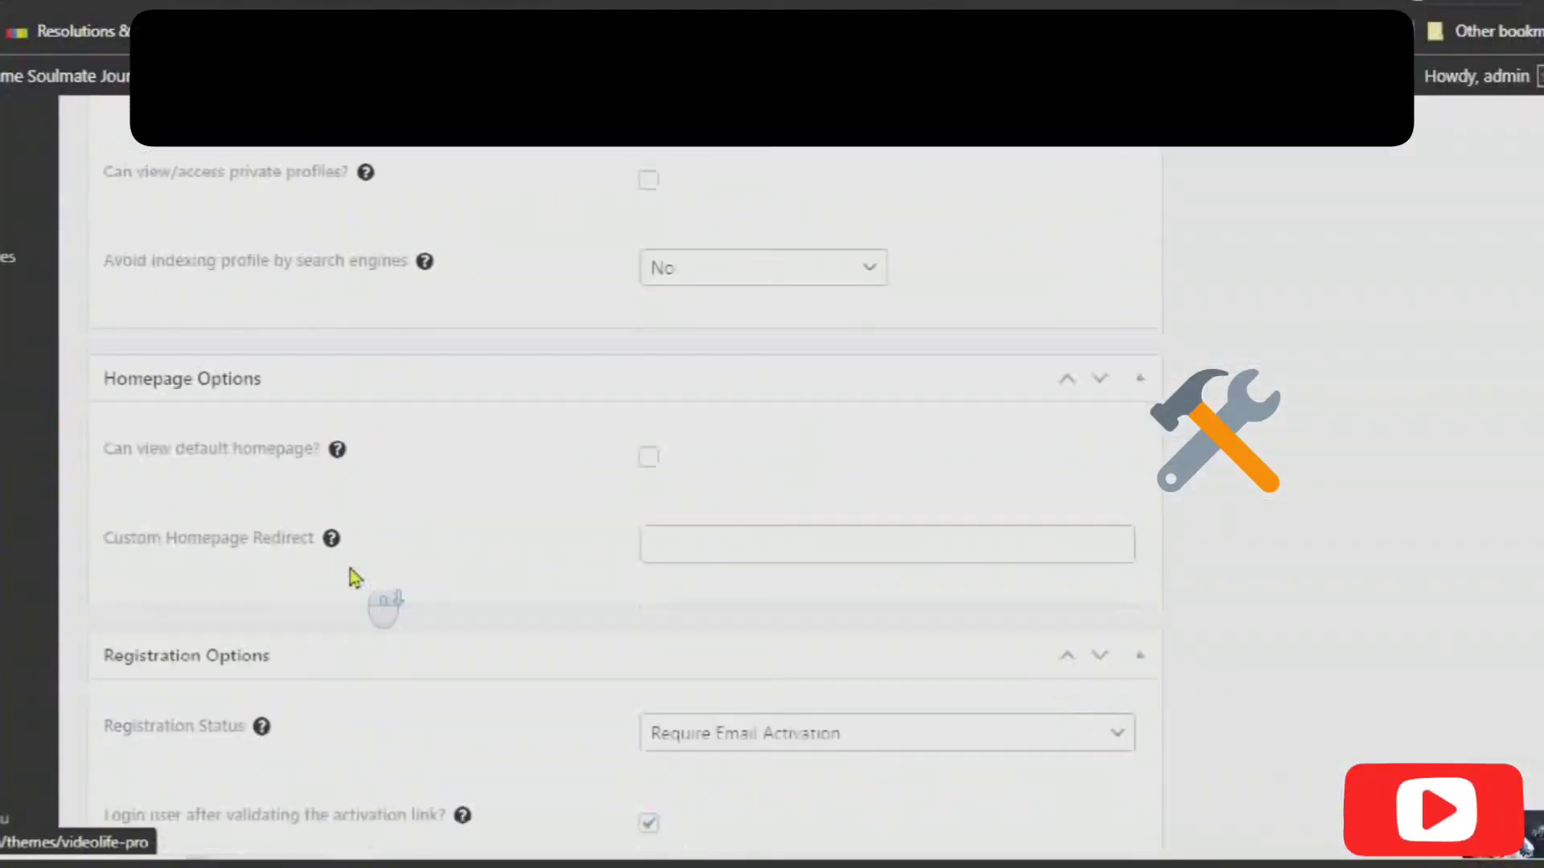
{"action": "scroll", "coordinate": [1048, 574], "scroll_direction": "up", "scroll_amount": 20}
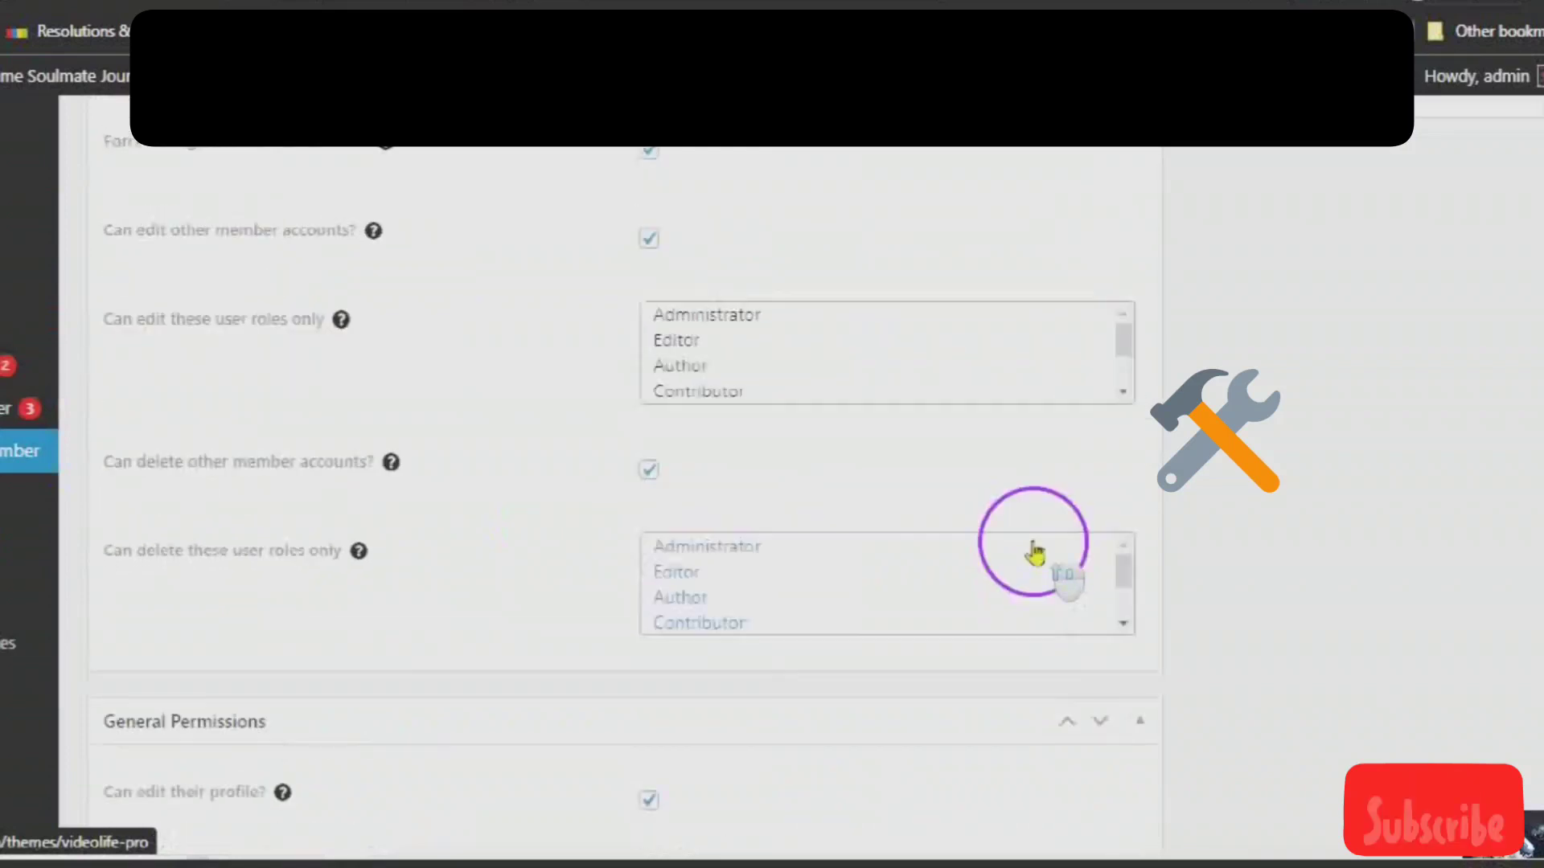
{"action": "left_click", "coordinate": [1237, 633]}
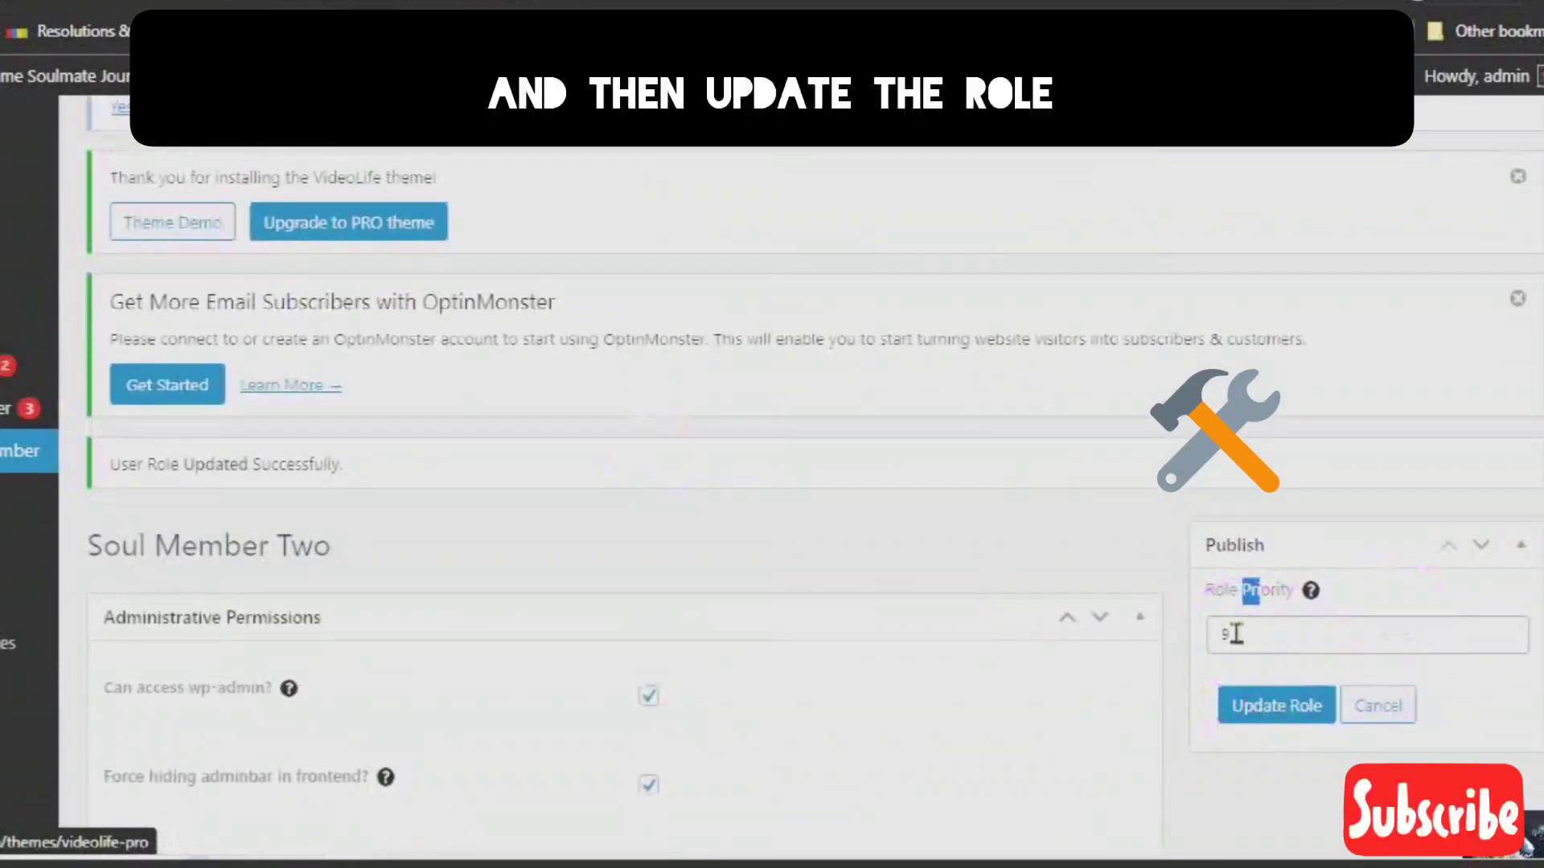
{"action": "left_click", "coordinate": [1278, 711]}
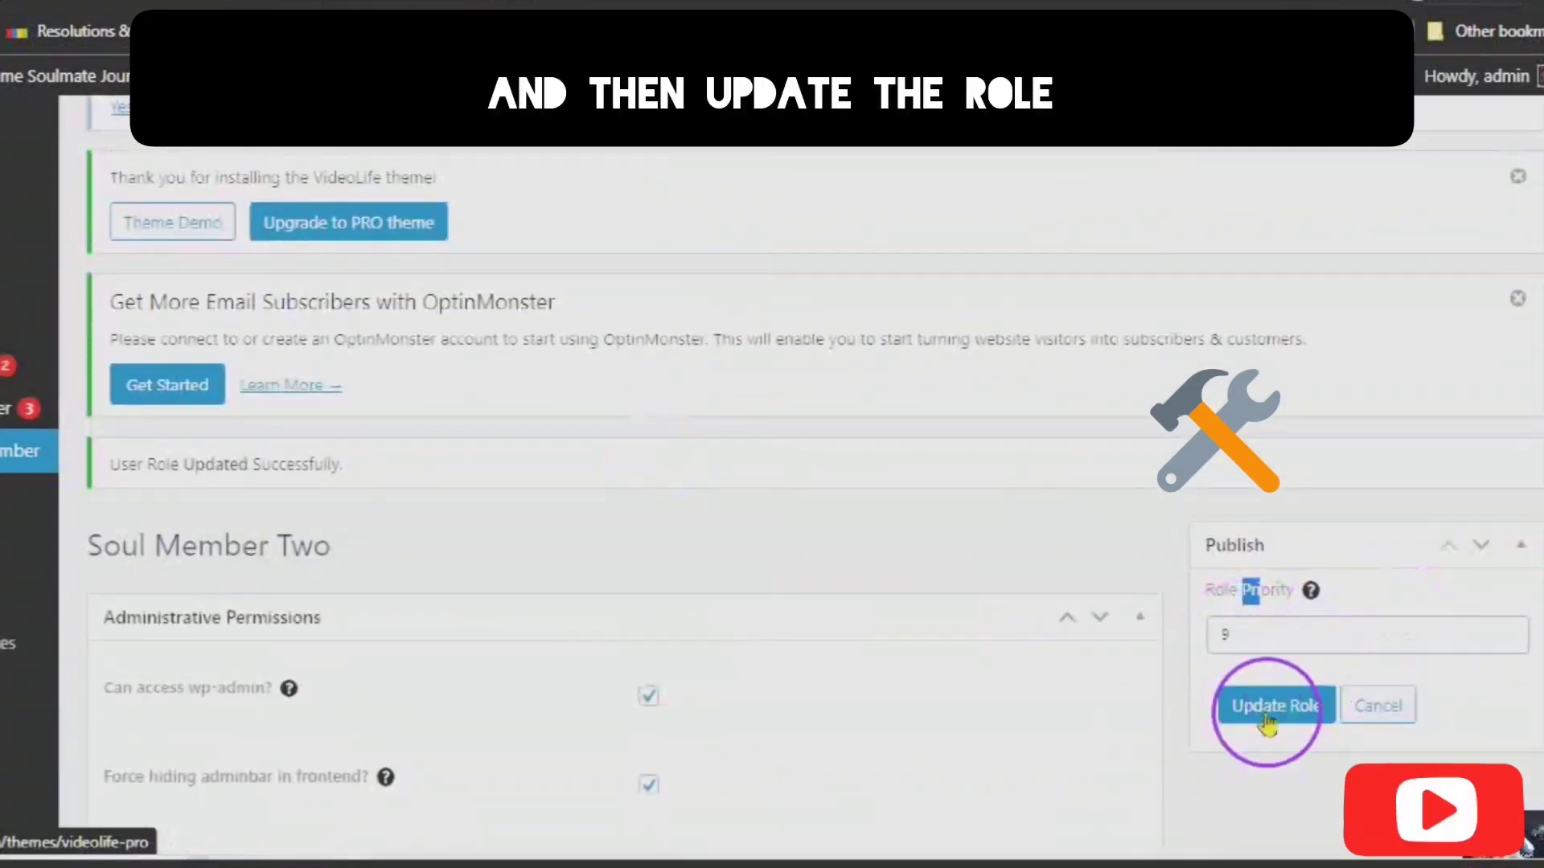
{"action": "left_click", "coordinate": [1233, 635]}
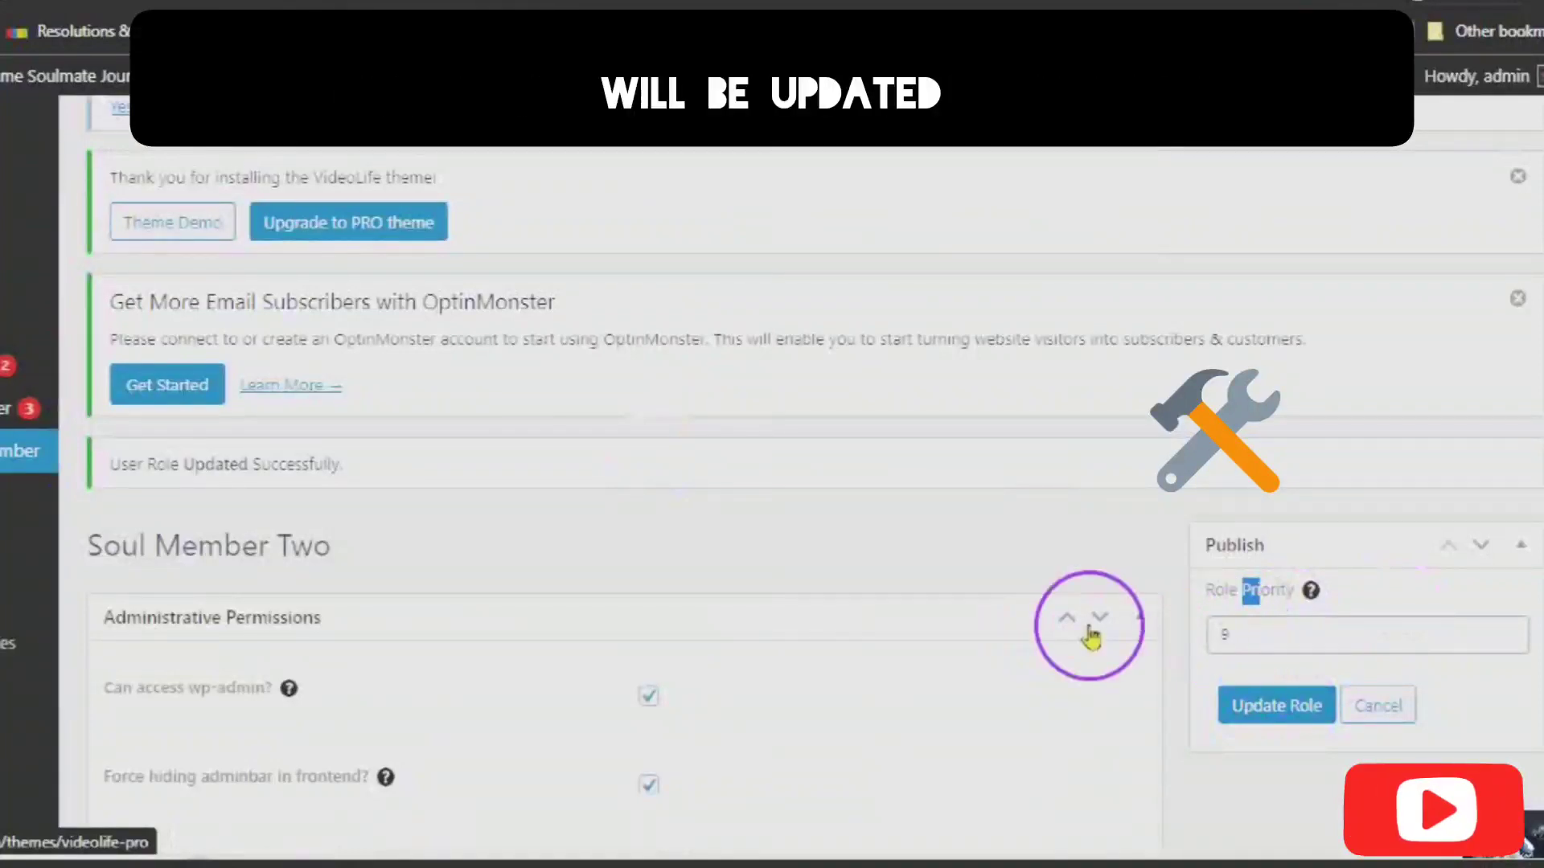
{"action": "scroll", "coordinate": [756, 562], "scroll_direction": "down", "scroll_amount": 8}
{"action": "scroll", "coordinate": [796, 547], "scroll_direction": "up", "scroll_amount": 15}
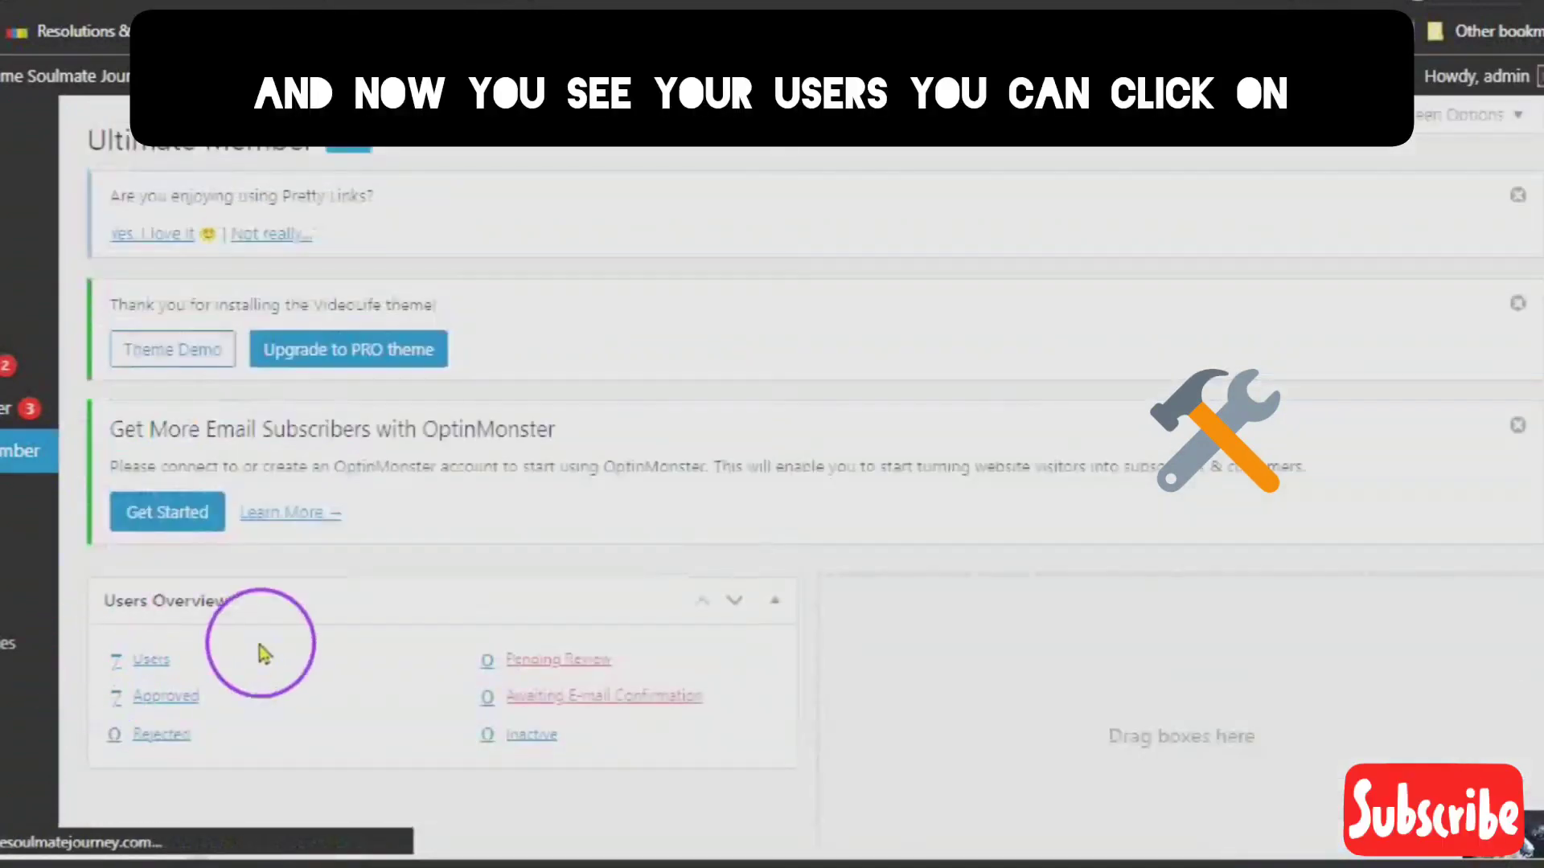
Go to the Users list from the Ultimate Member dashboard's Users Overview box.
{"action": "scroll", "coordinate": [161, 587], "scroll_direction": "down", "scroll_amount": 2}
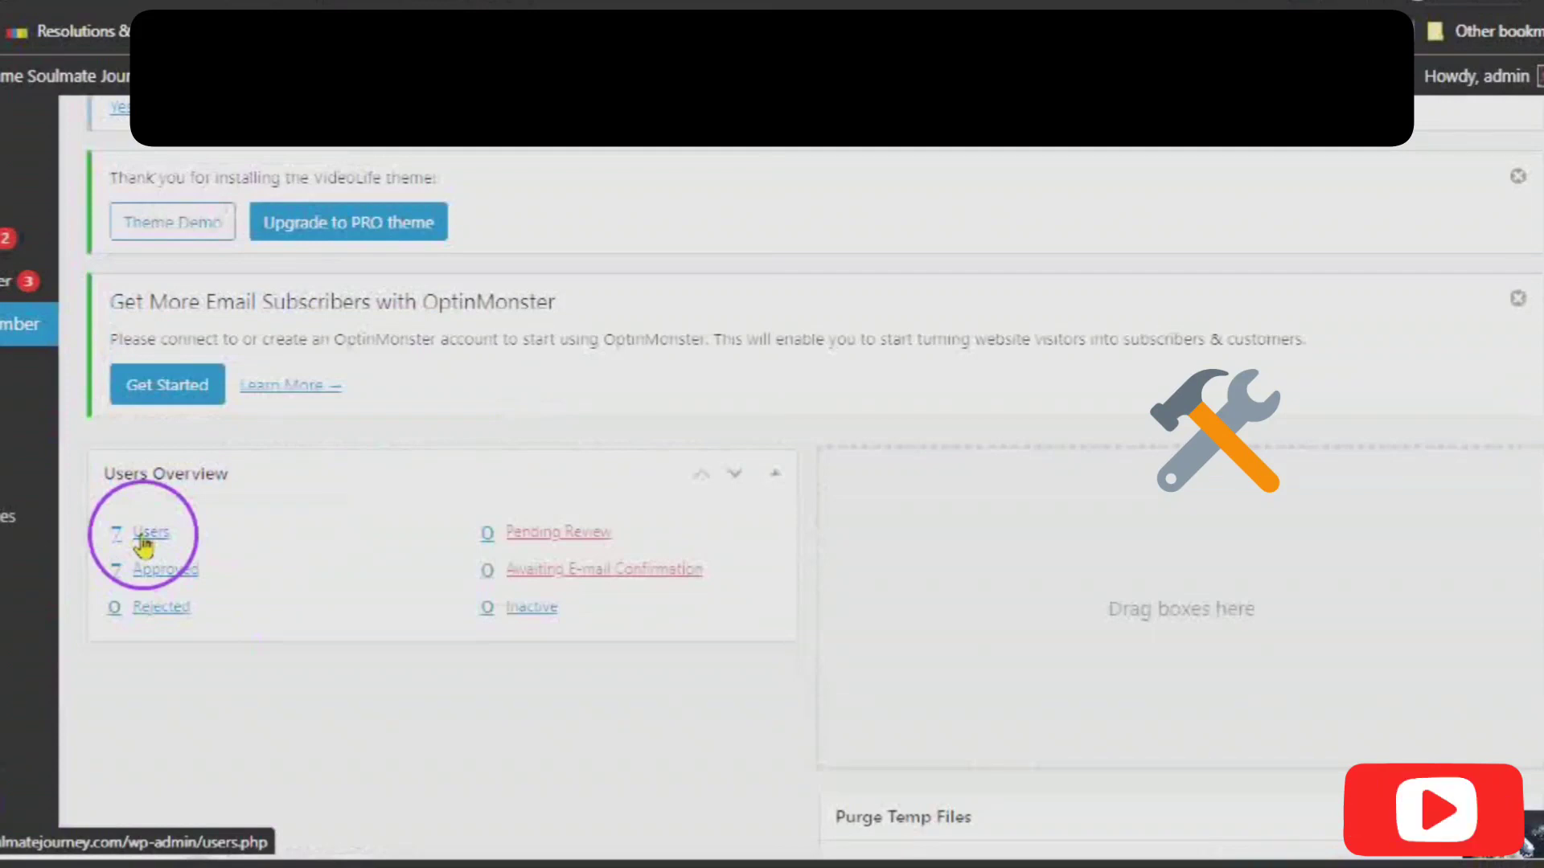
{"action": "left_click", "coordinate": [145, 535]}
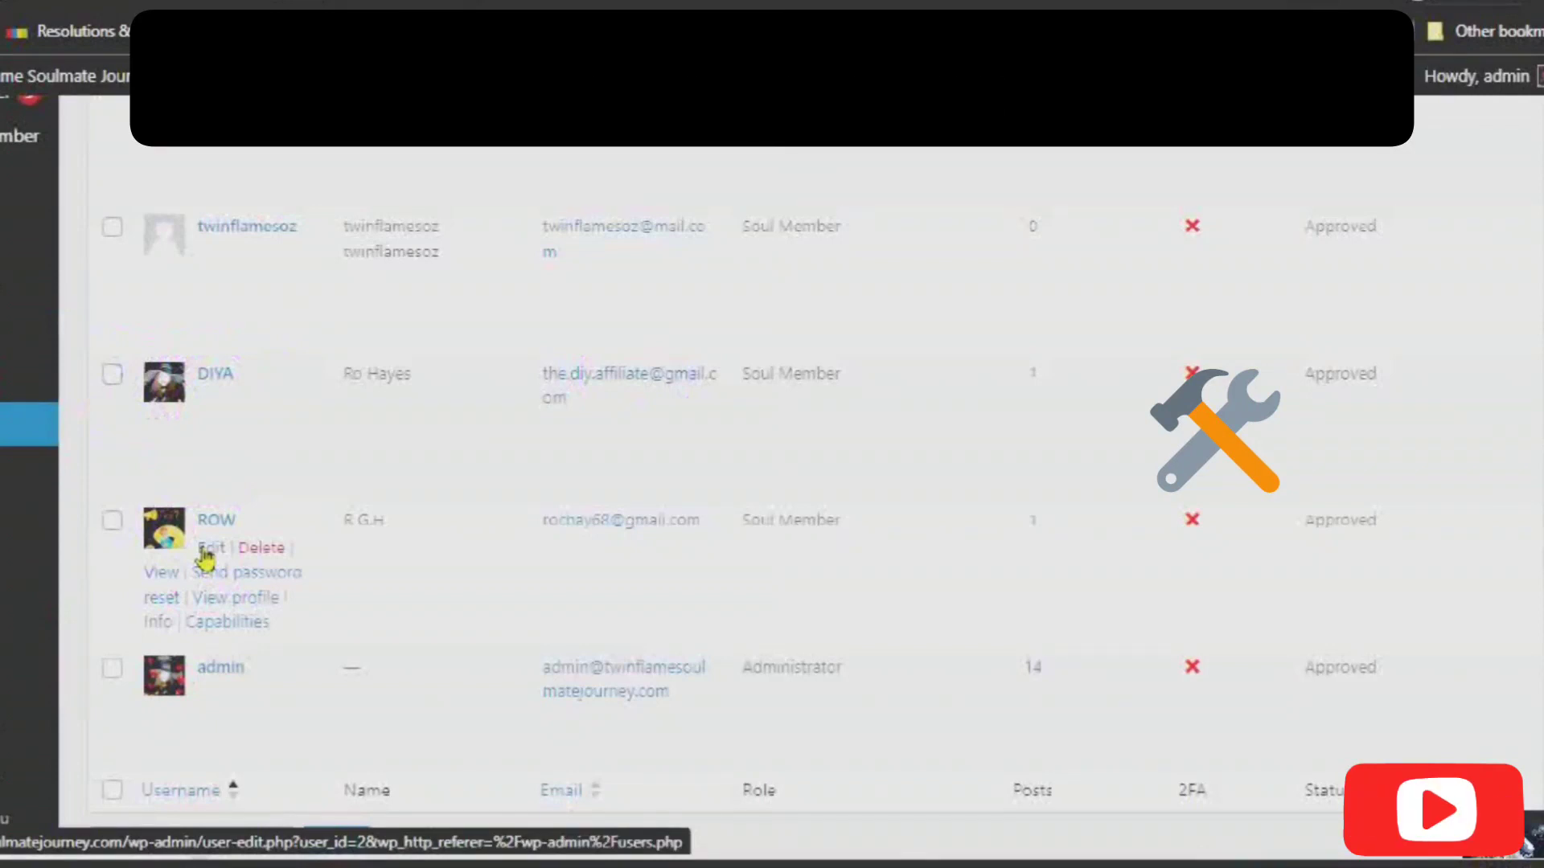
On the member's Edit User page, tick Soul Member Two under Additional Capabilities' Other Roles.
{"action": "left_click", "coordinate": [209, 549]}
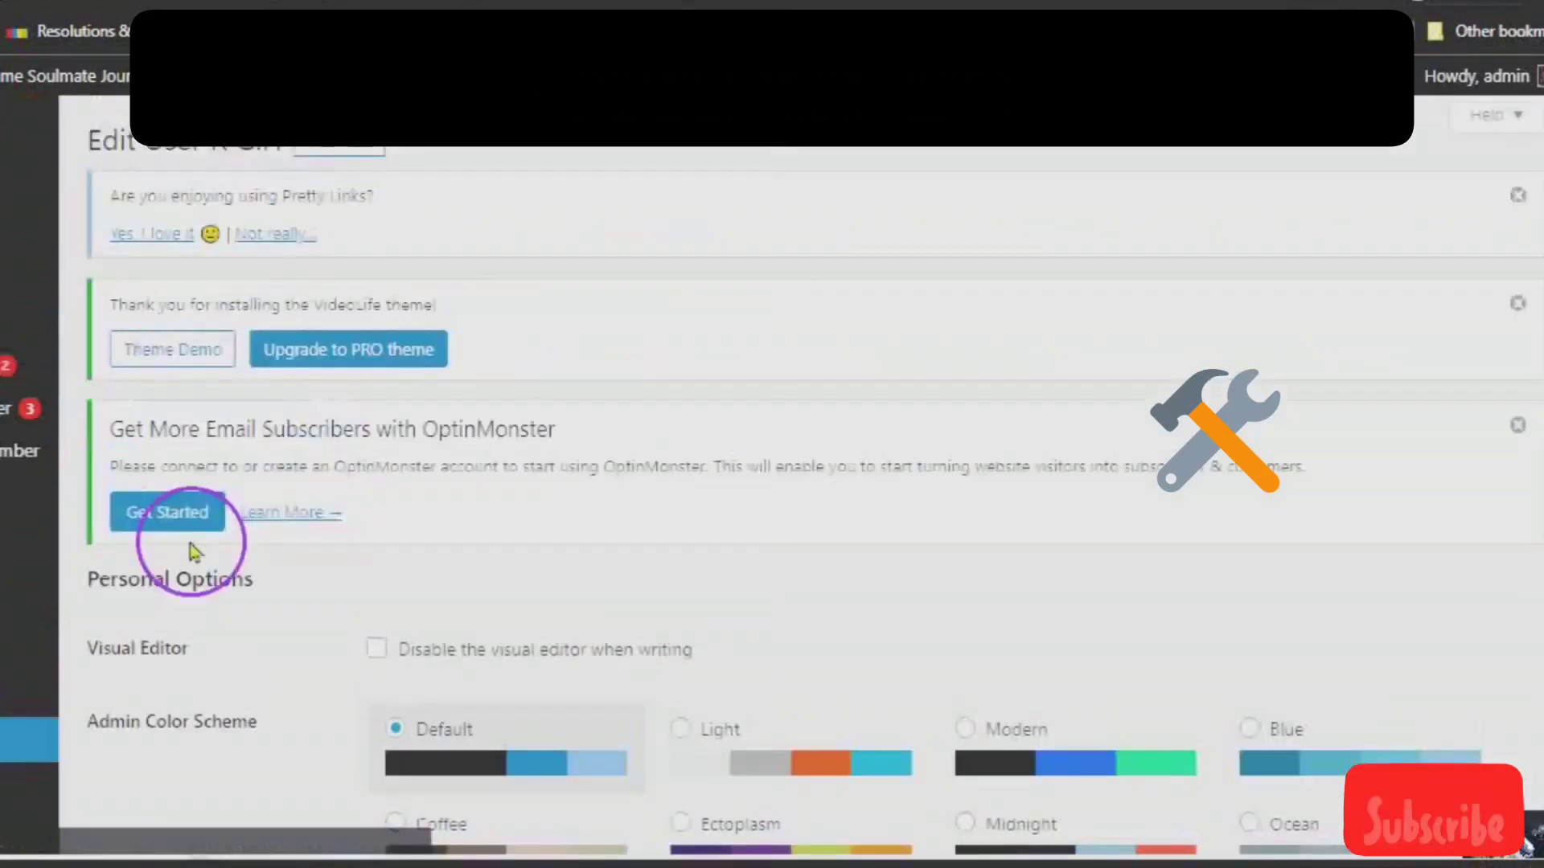
{"action": "scroll", "coordinate": [387, 596], "scroll_direction": "down", "scroll_amount": 12}
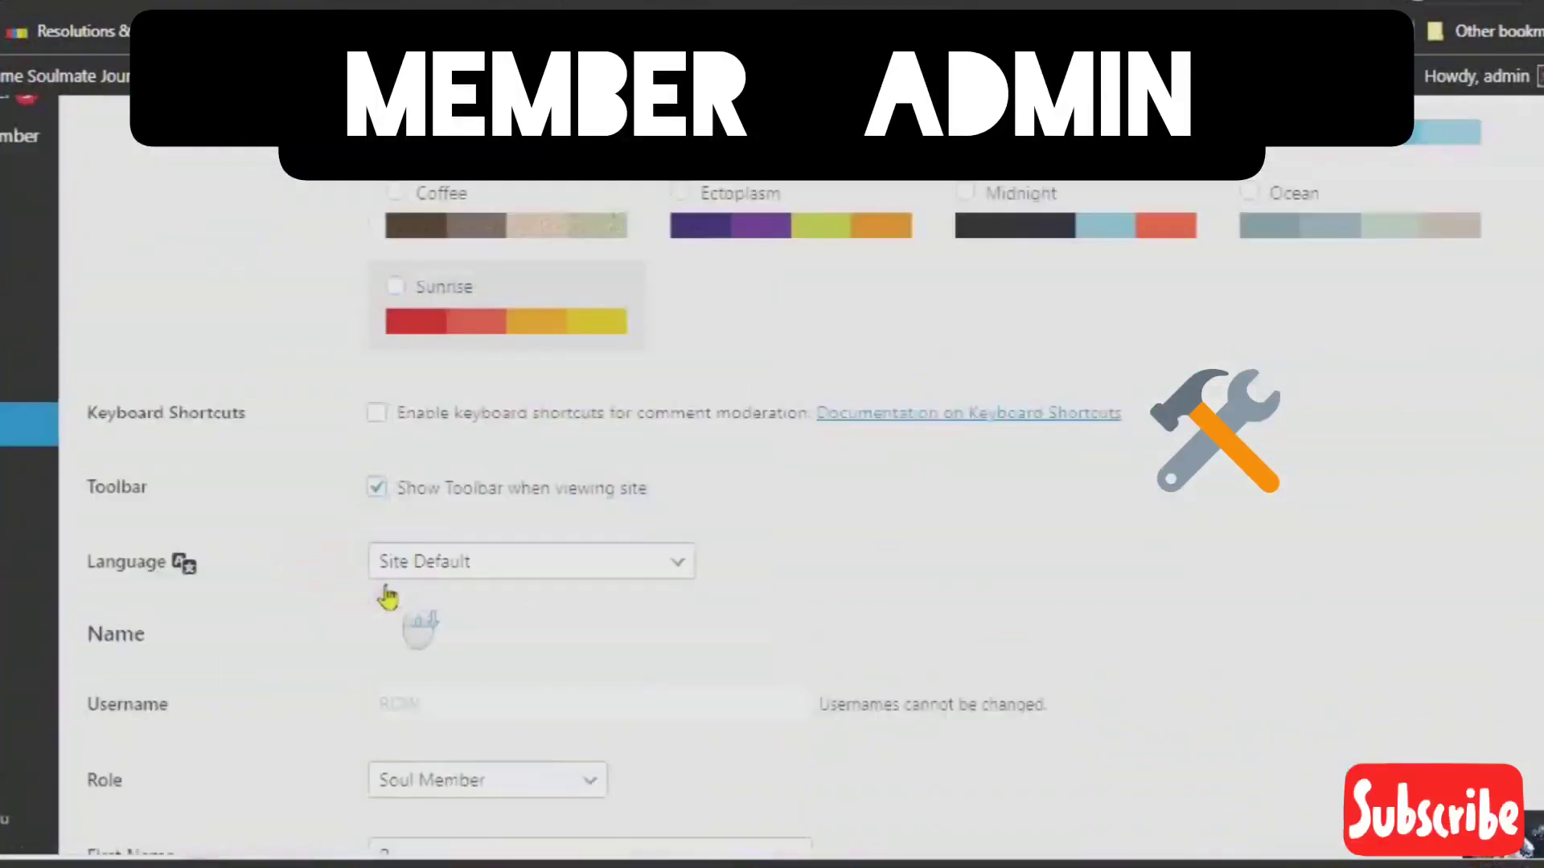
{"action": "scroll", "coordinate": [388, 597], "scroll_direction": "down", "scroll_amount": 1}
{"action": "scroll", "coordinate": [388, 597], "scroll_direction": "down", "scroll_amount": 4}
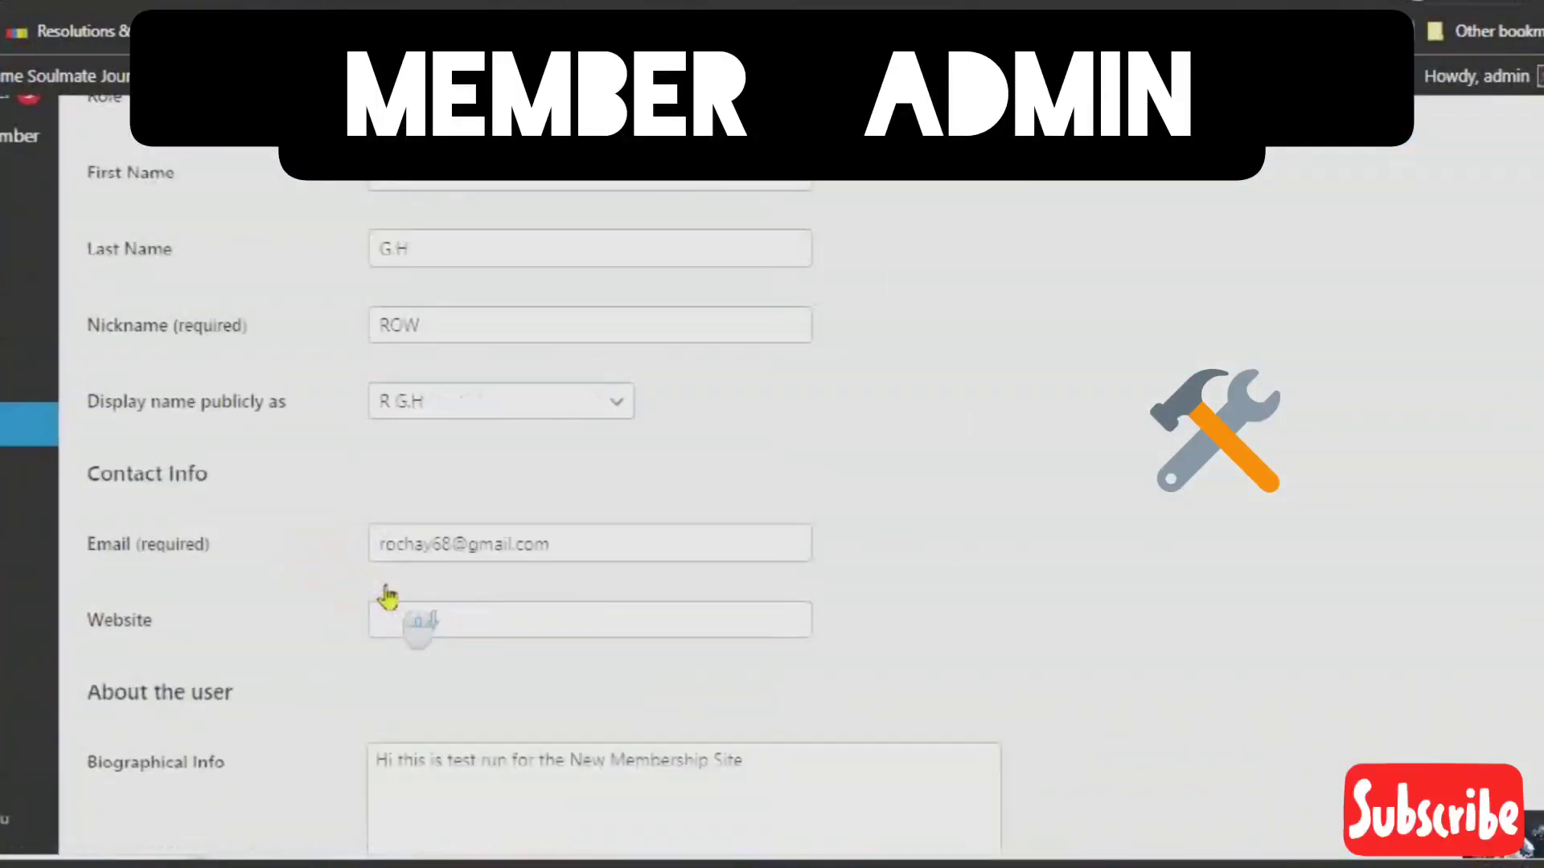
{"action": "scroll", "coordinate": [388, 596], "scroll_direction": "down", "scroll_amount": 8}
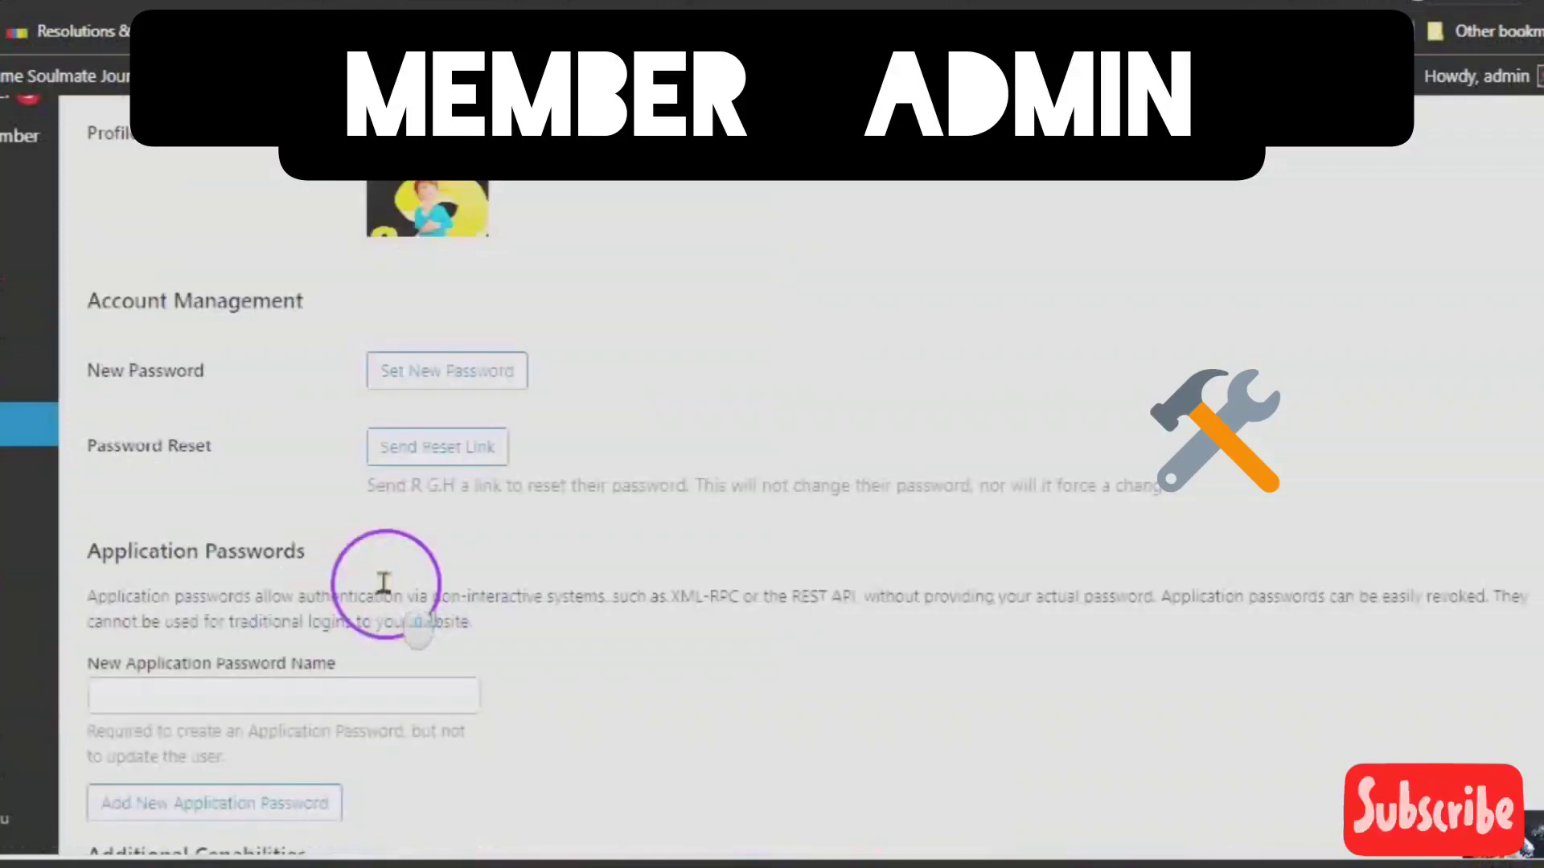
{"action": "scroll", "coordinate": [384, 582], "scroll_direction": "down", "scroll_amount": 5}
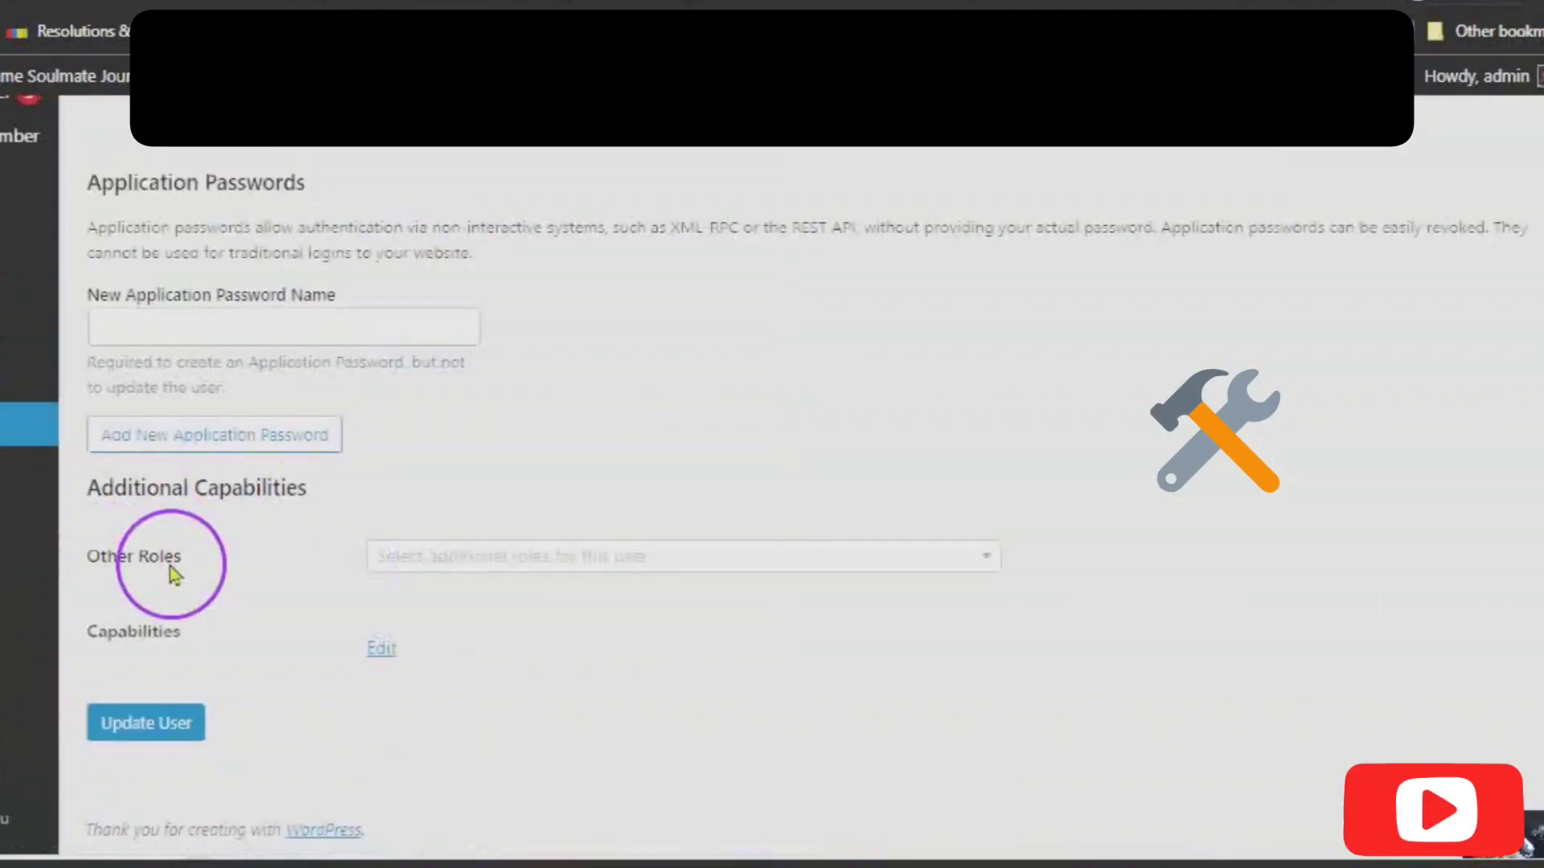
{"action": "left_click", "coordinate": [989, 565]}
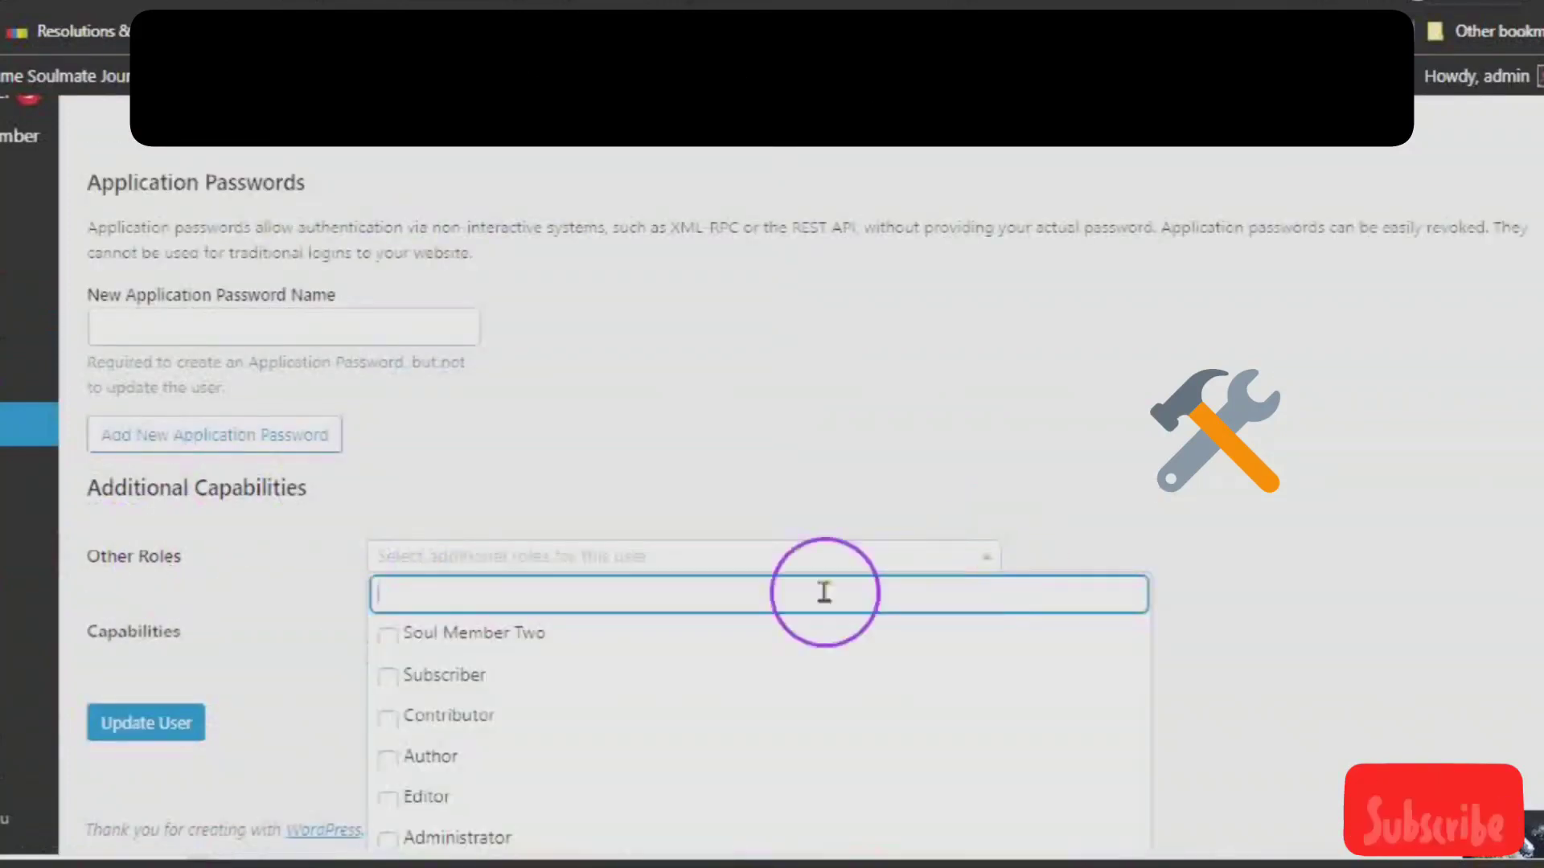
{"action": "left_click", "coordinate": [389, 637]}
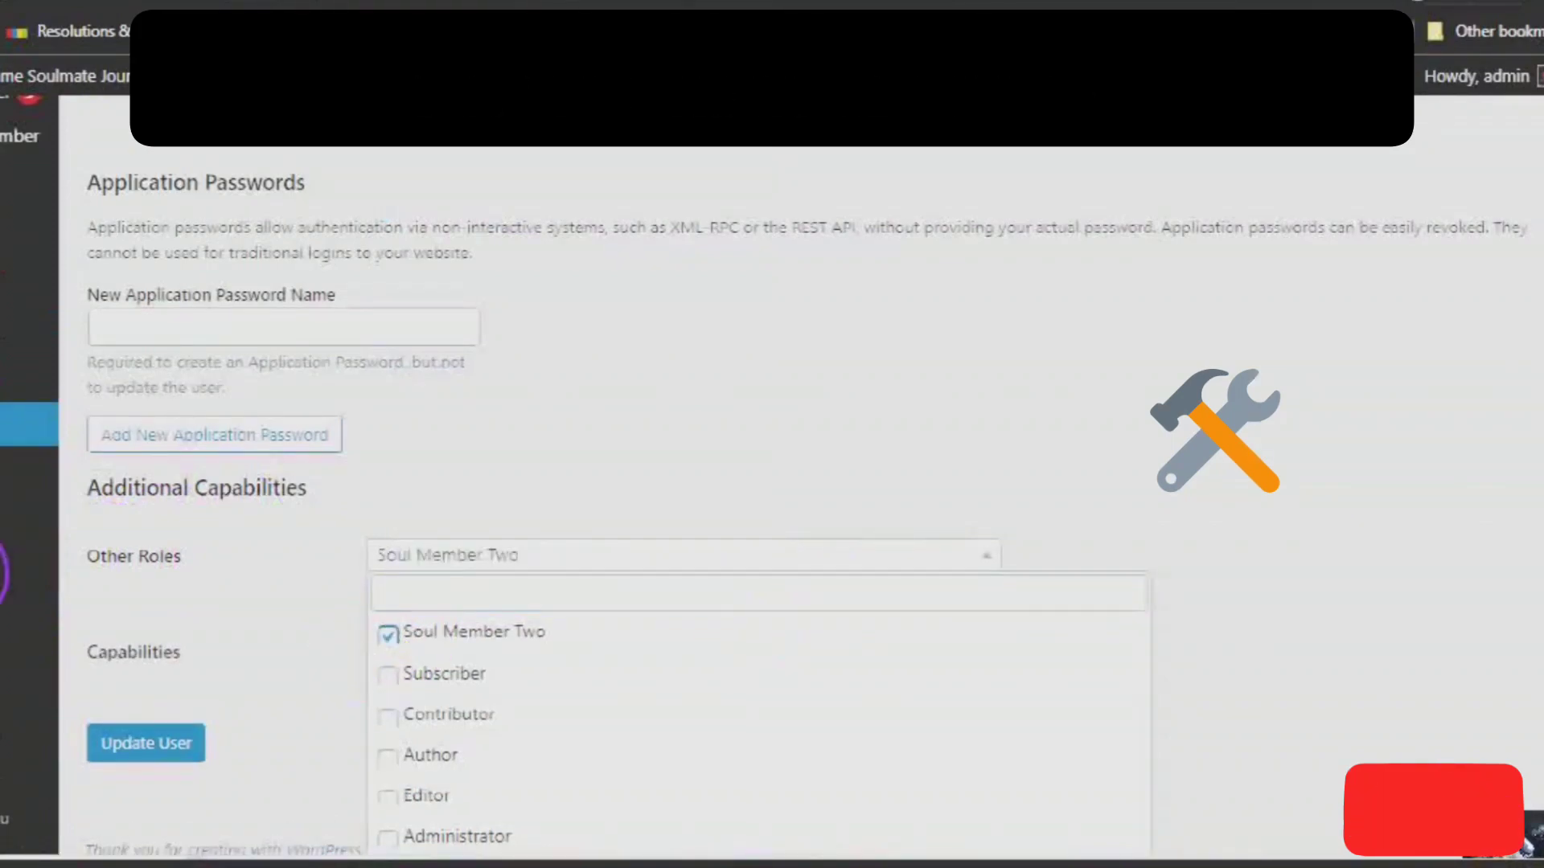
Update the user so the 'User updated.' notice confirms Soul Member Two as an Other Role.
{"action": "left_click", "coordinate": [138, 745]}
{"action": "scroll", "coordinate": [338, 675], "scroll_direction": "down", "scroll_amount": 5}
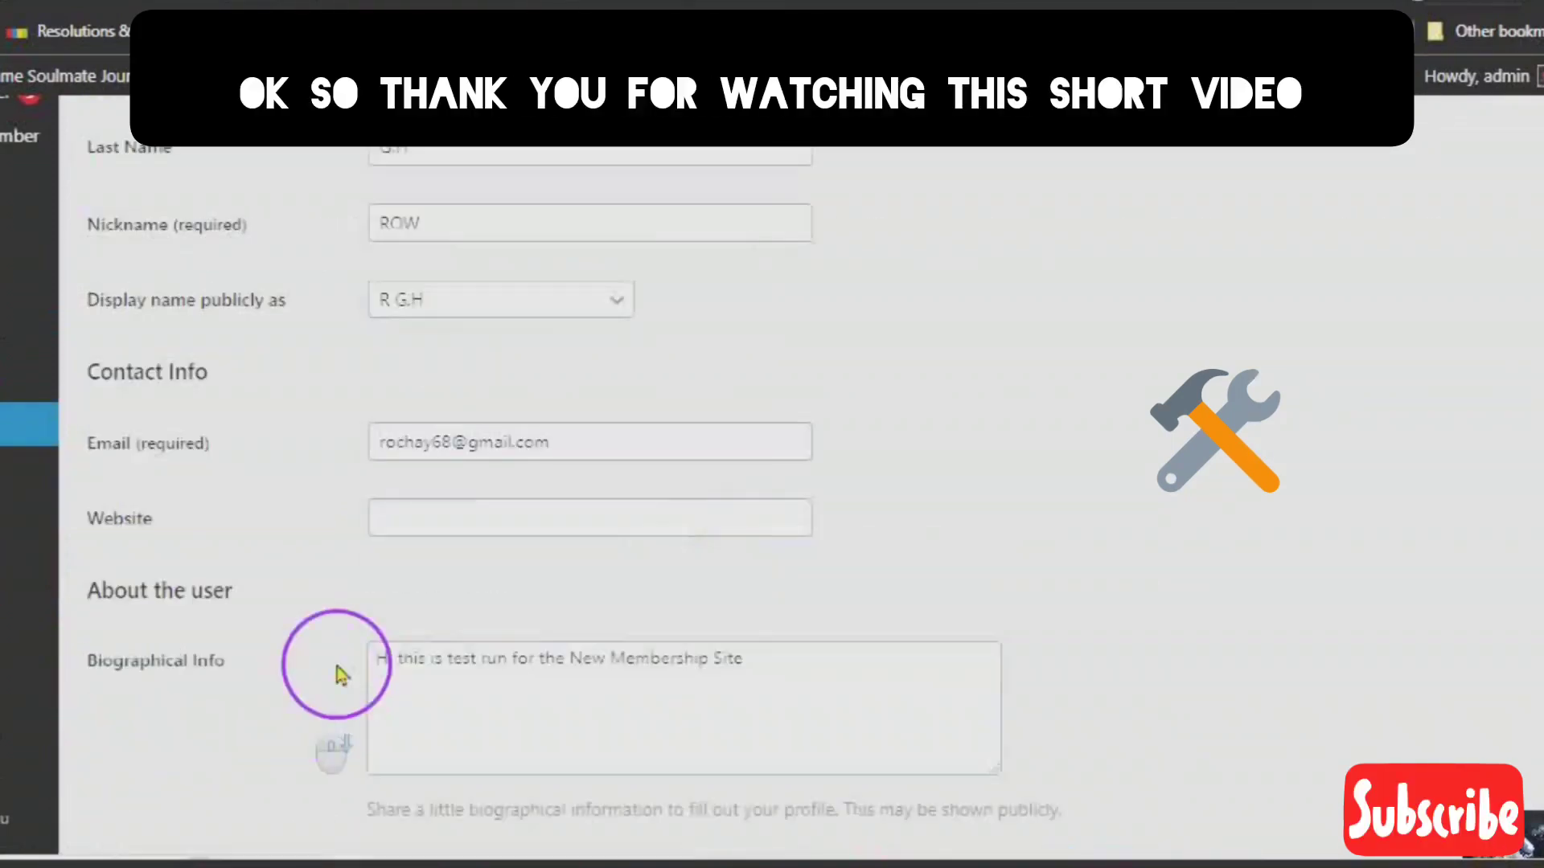
{"action": "scroll", "coordinate": [338, 675], "scroll_direction": "down", "scroll_amount": 8}
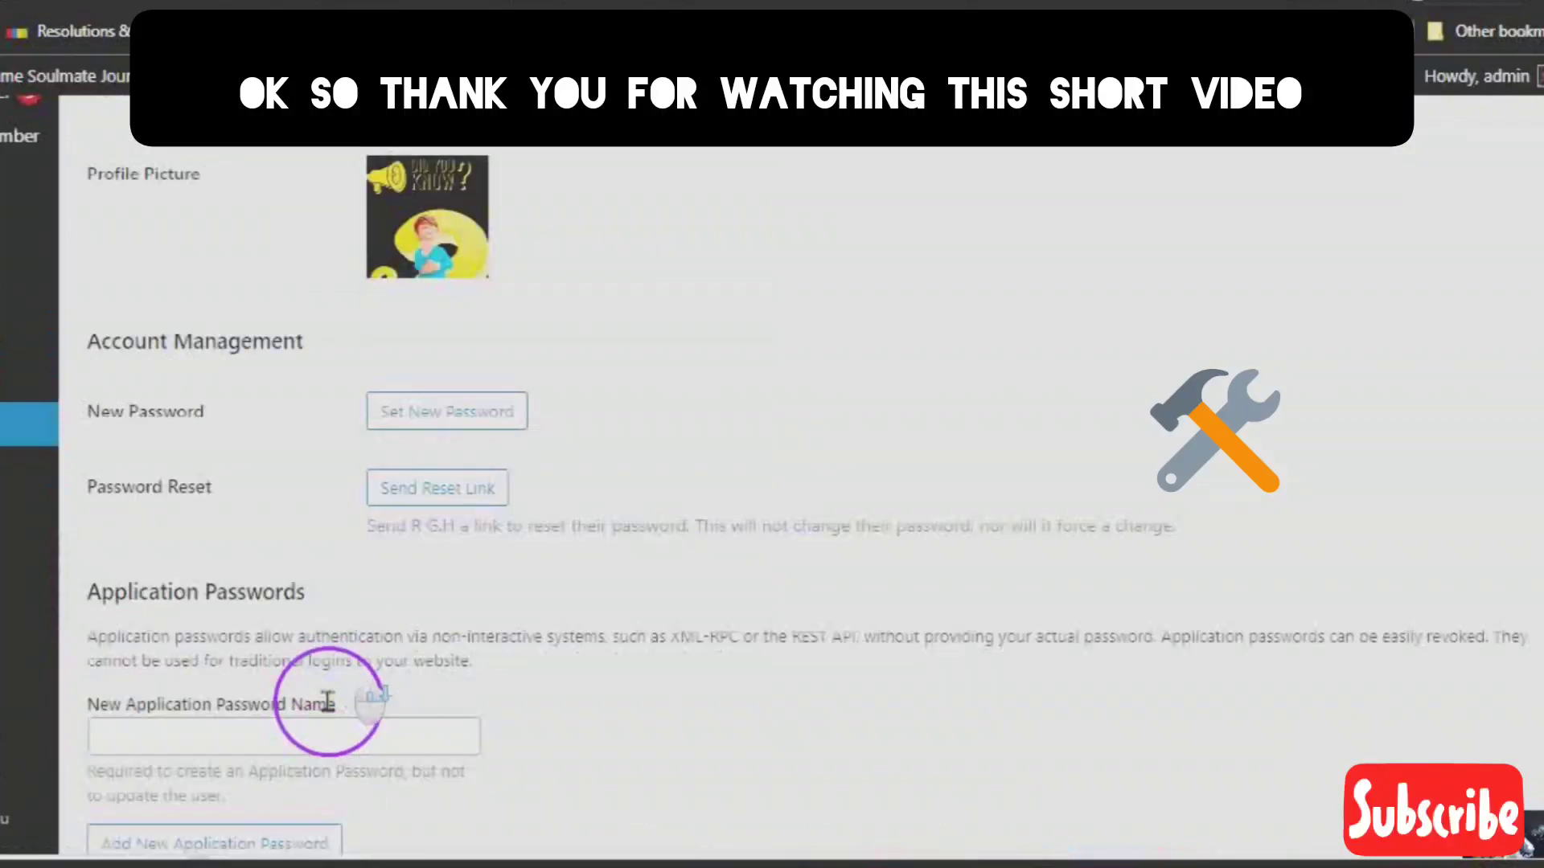
{"action": "scroll", "coordinate": [327, 701], "scroll_direction": "up", "scroll_amount": 10}
{"action": "scroll", "coordinate": [282, 701], "scroll_direction": "up", "scroll_amount": 8}
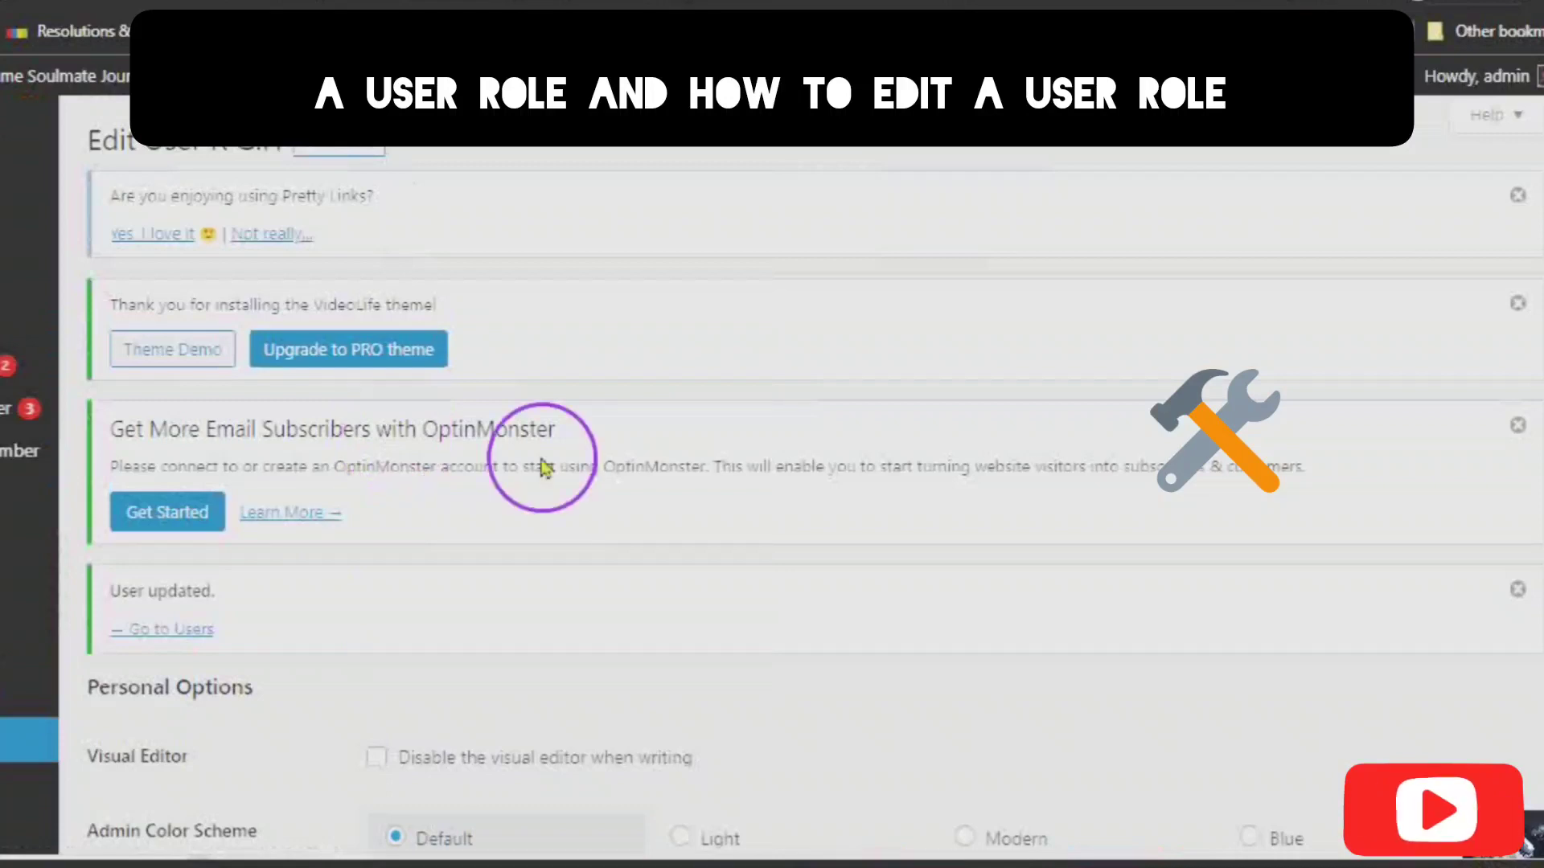
{"action": "scroll", "coordinate": [373, 603], "scroll_direction": "down", "scroll_amount": 15}
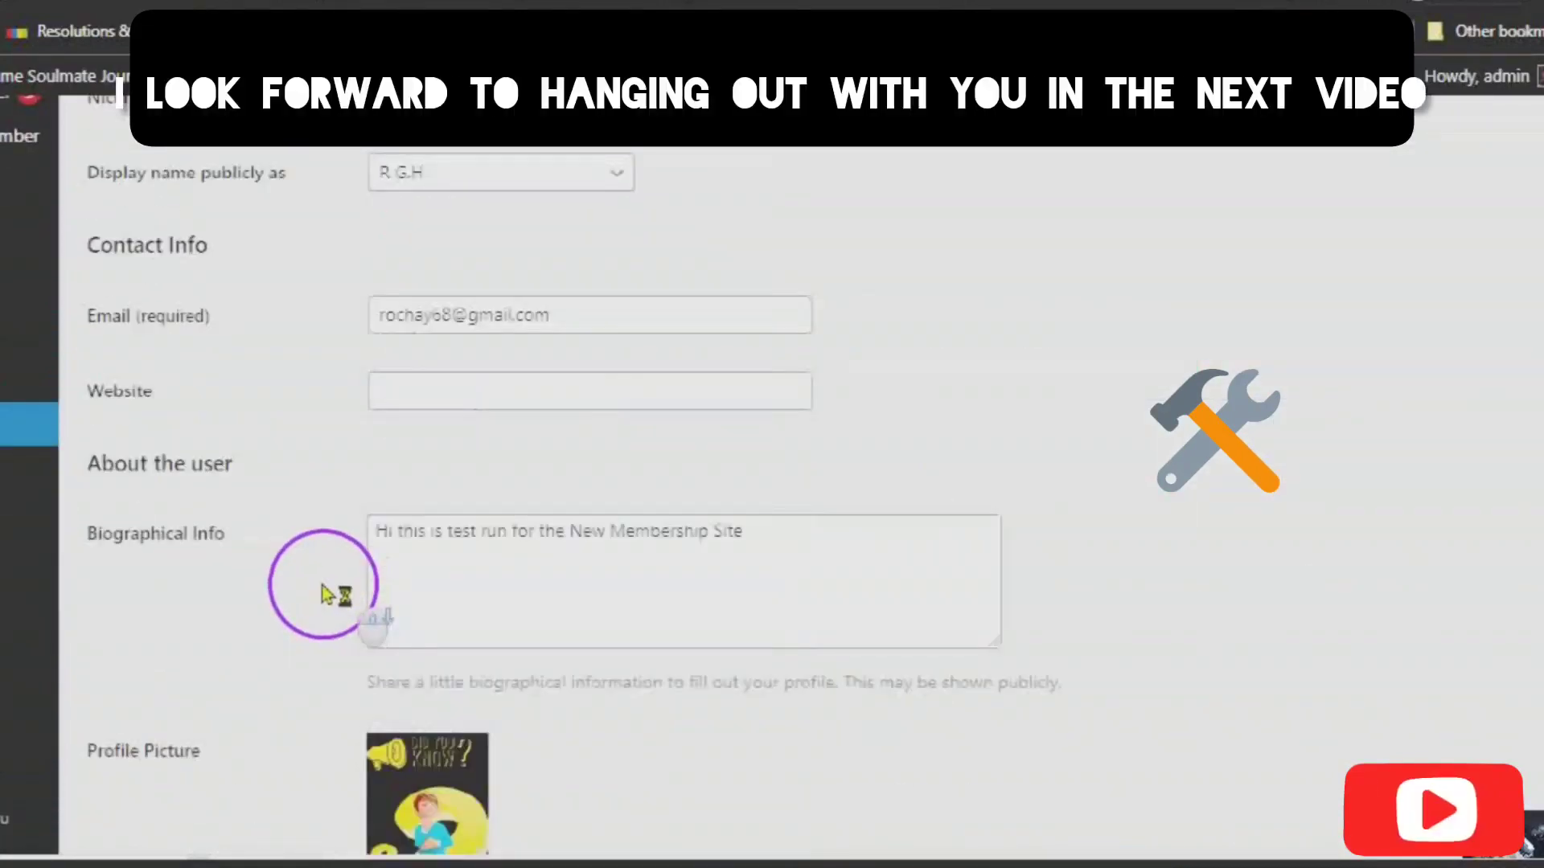
{"action": "scroll", "coordinate": [328, 595], "scroll_direction": "down", "scroll_amount": 10}
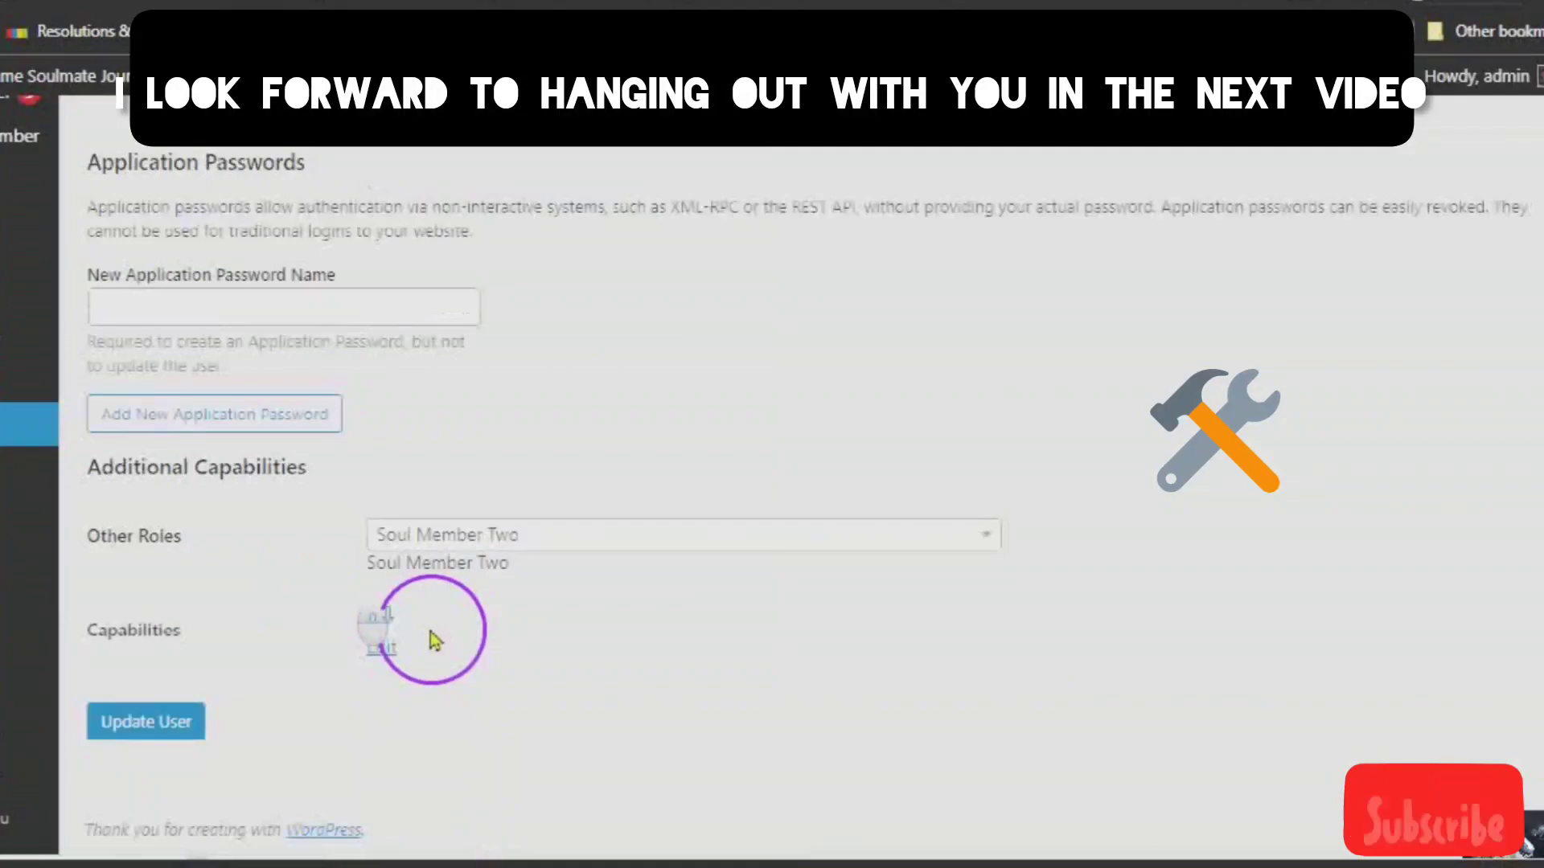